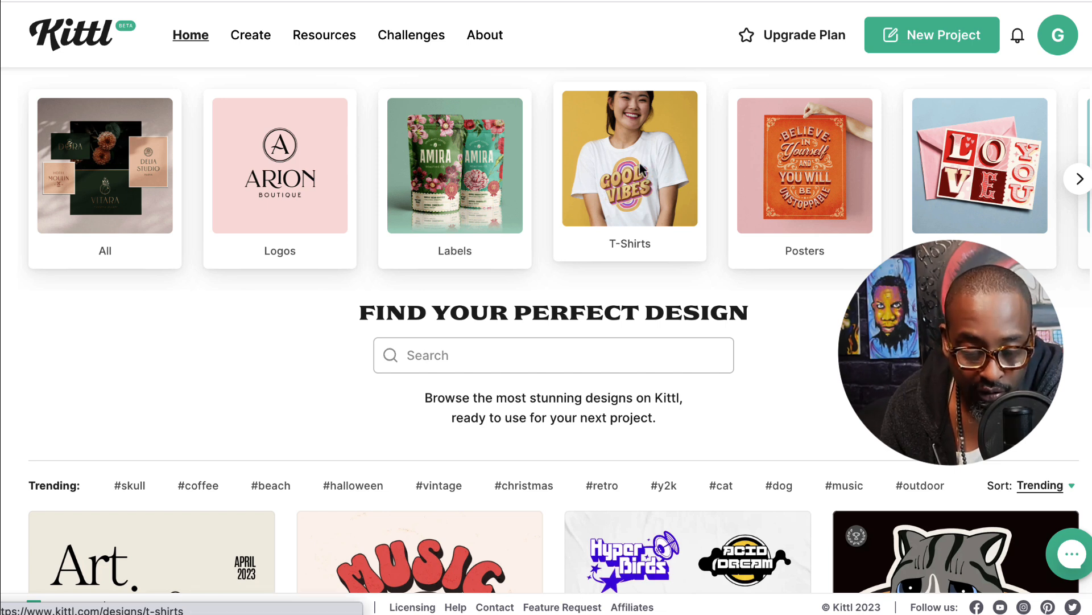
# Open the T-Shirts design category and look through its trending templates
pyautogui.scroll(-10, 756, 409)
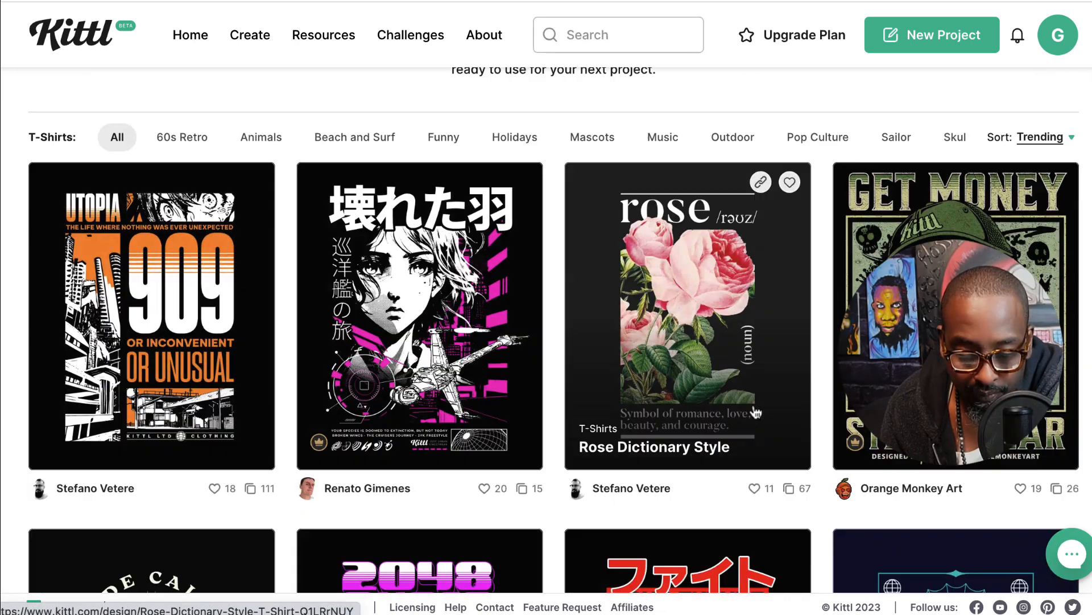
pyautogui.scroll(-5, 756, 410)
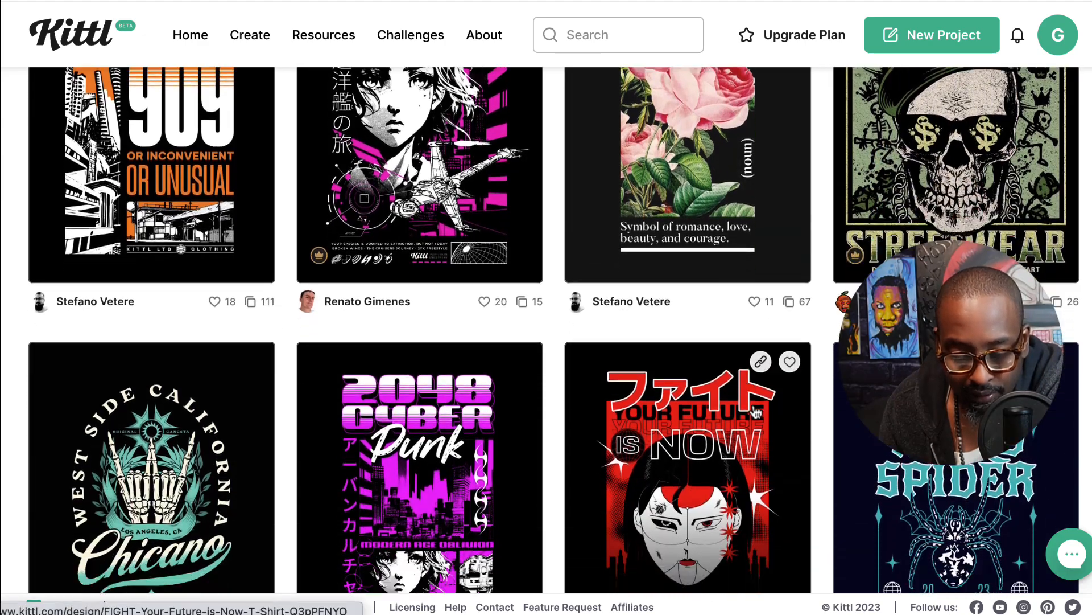
pyautogui.scroll(-10, 754, 409)
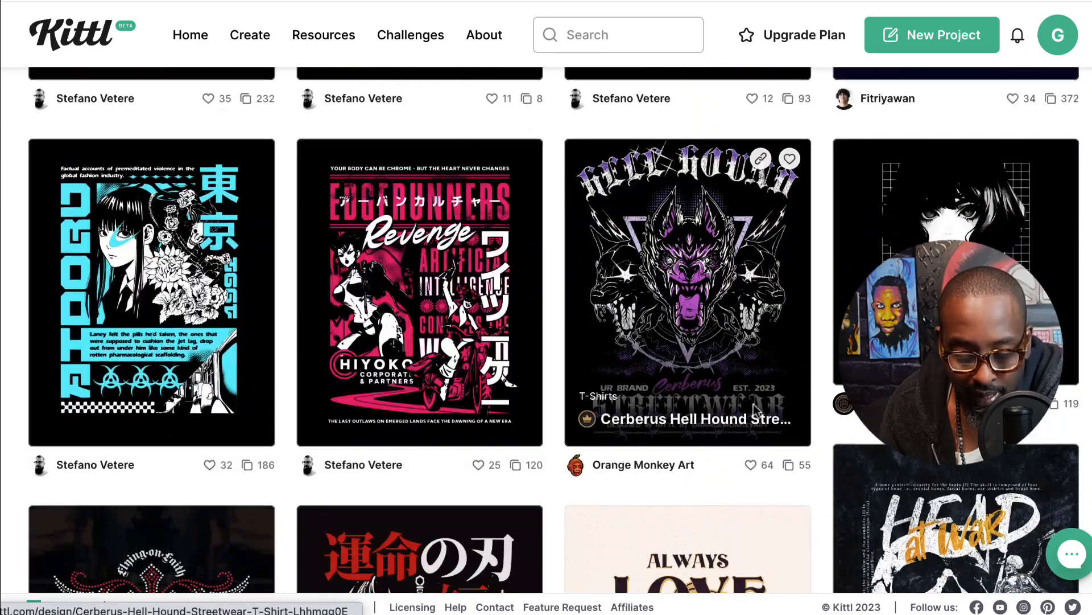
pyautogui.scroll(-10, 756, 410)
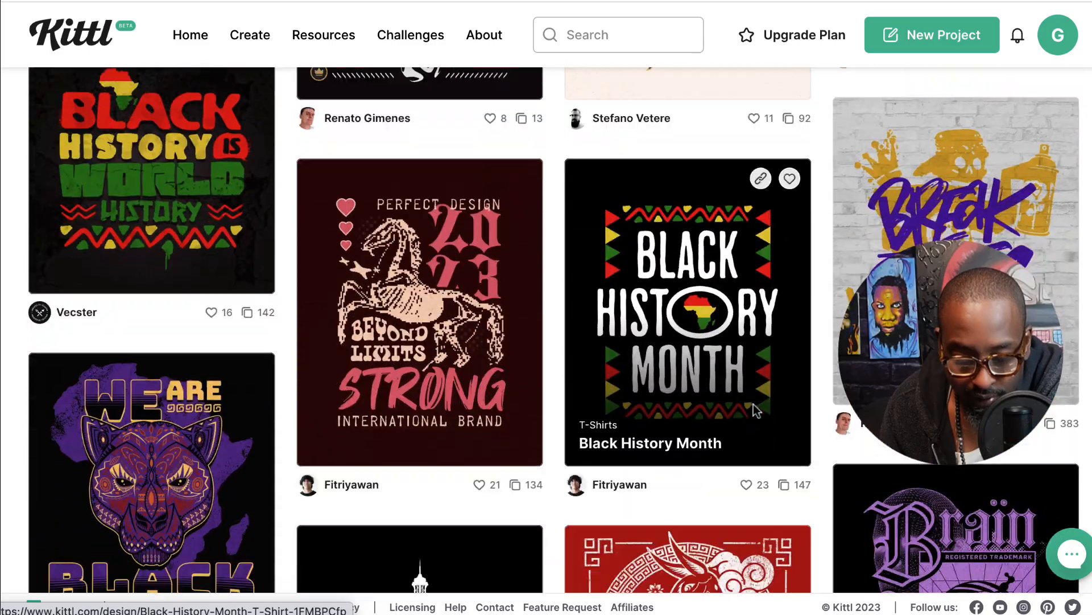
pyautogui.scroll(-12, 755, 410)
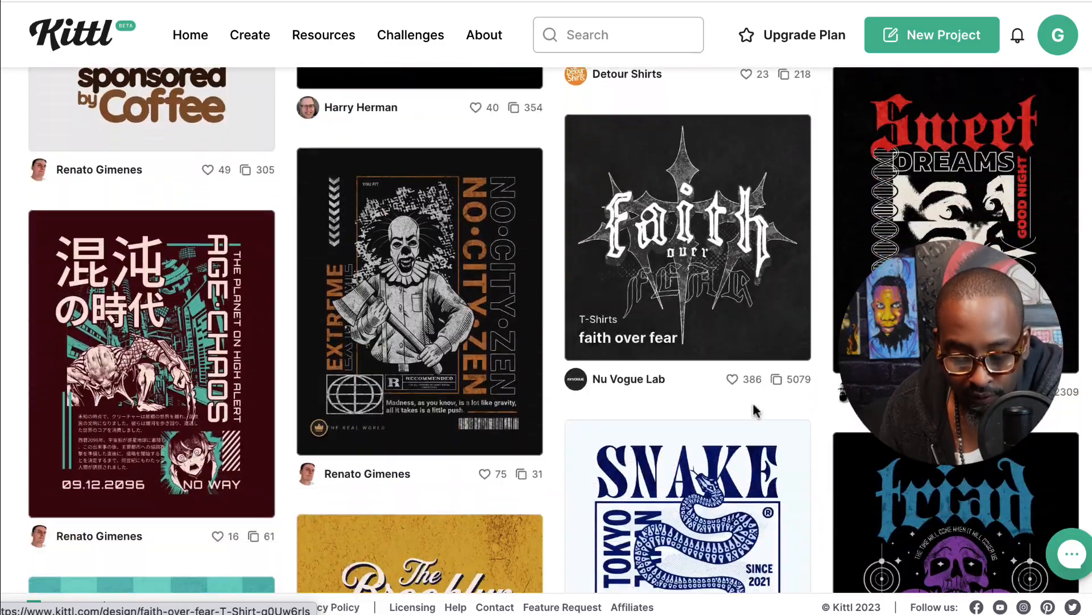
pyautogui.scroll(-7, 756, 410)
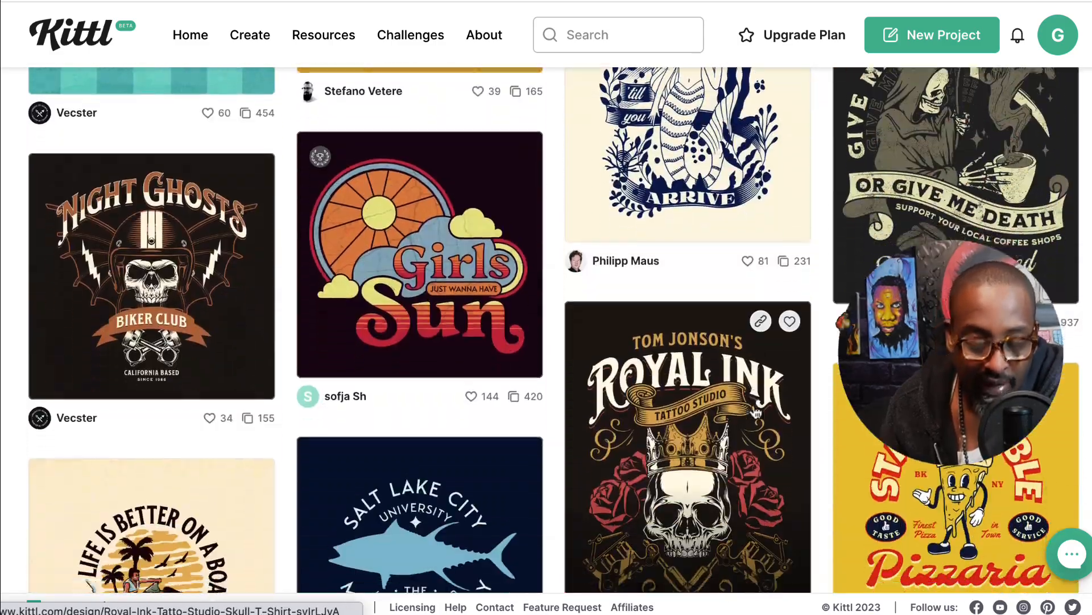
pyautogui.scroll(-3, 756, 409)
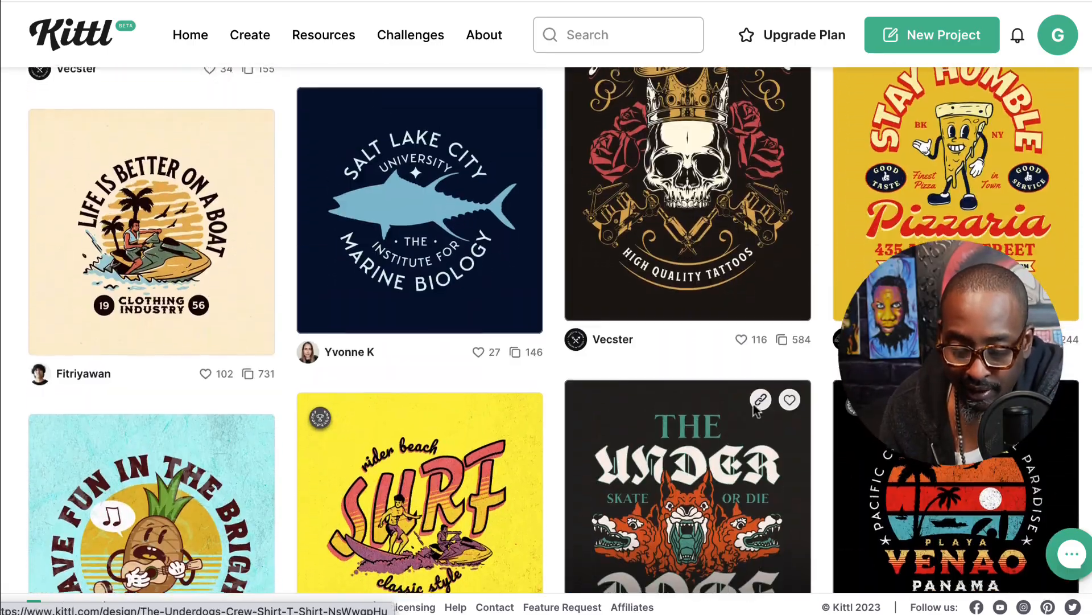
pyautogui.scroll(-3, 755, 410)
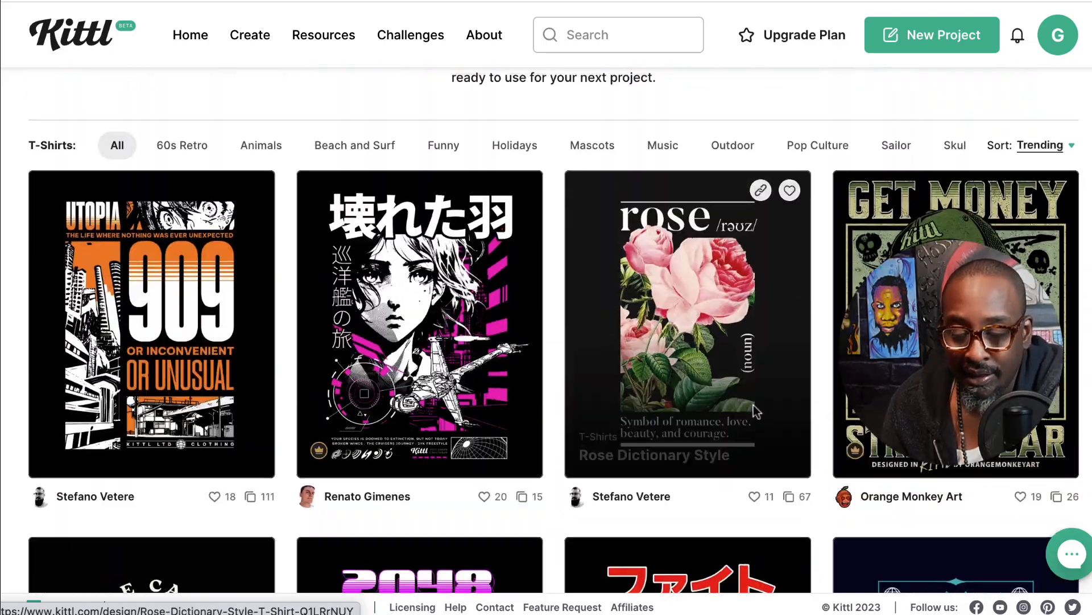
pyautogui.scroll(5, 756, 409)
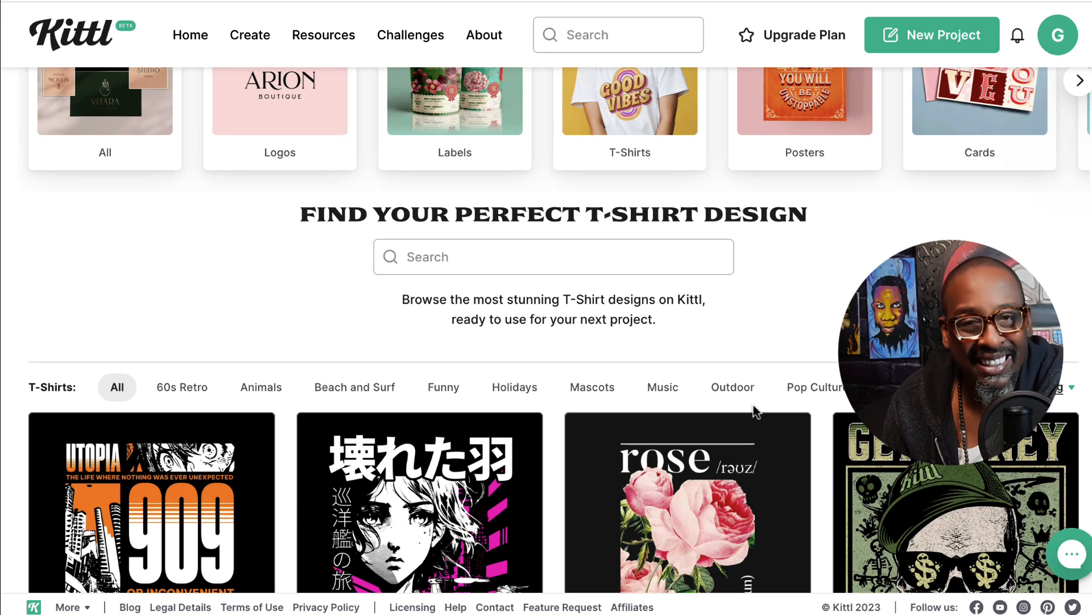
pyautogui.scroll(1, 755, 411)
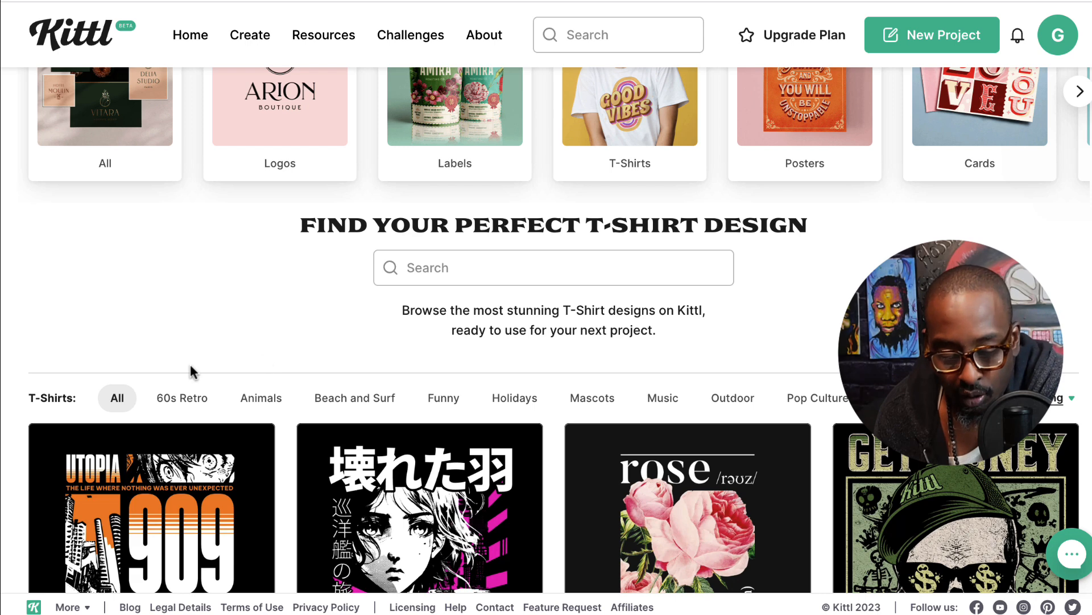
# Filter the T-shirt designs to Animals and look through the templates
pyautogui.click(257, 407)
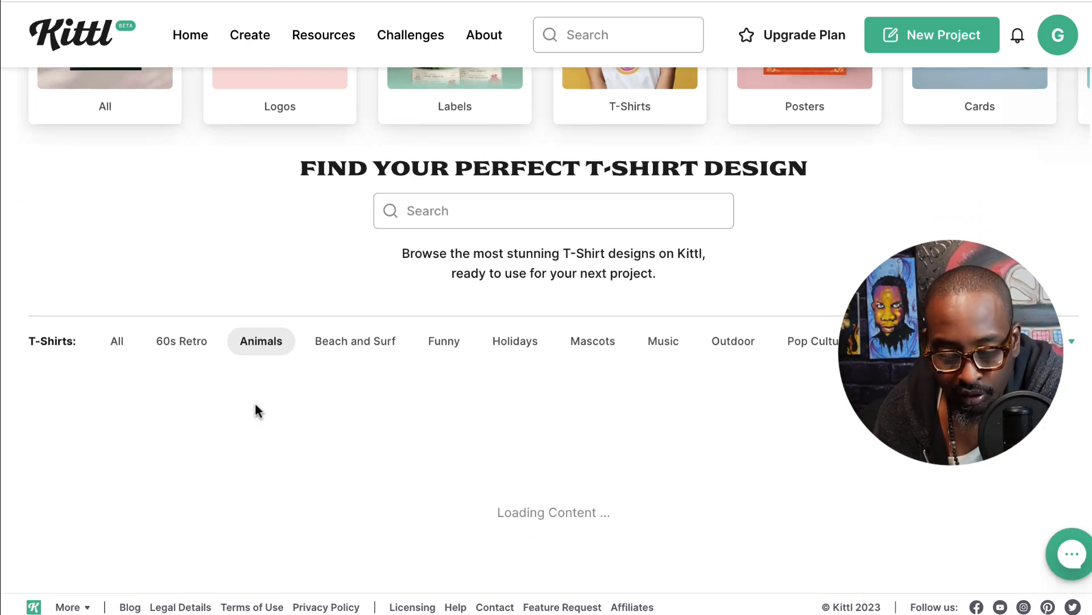
pyautogui.scroll(-12, 263, 356)
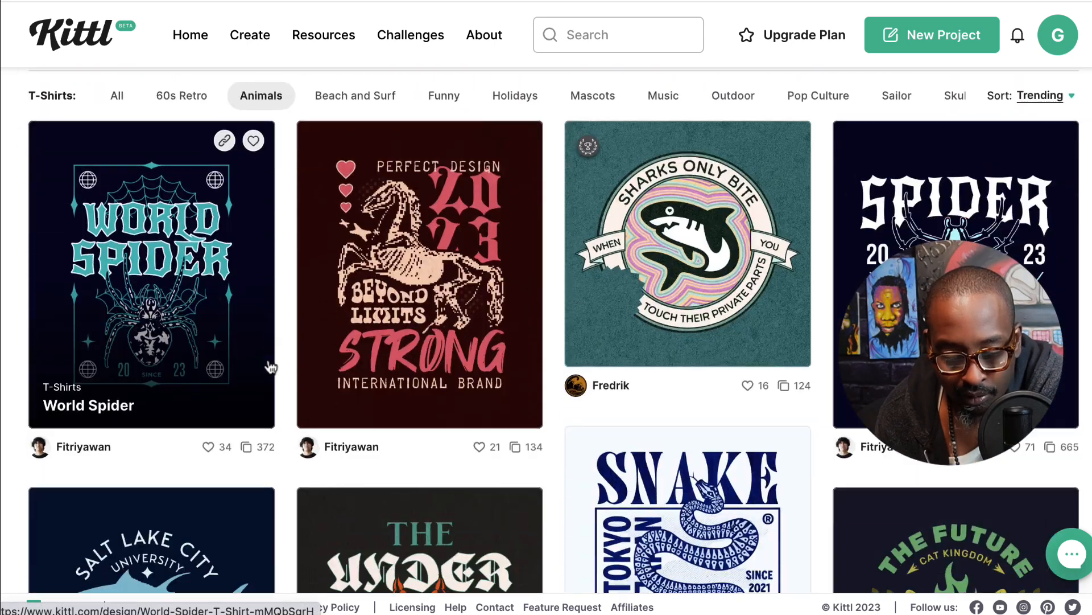
pyautogui.scroll(-11, 269, 364)
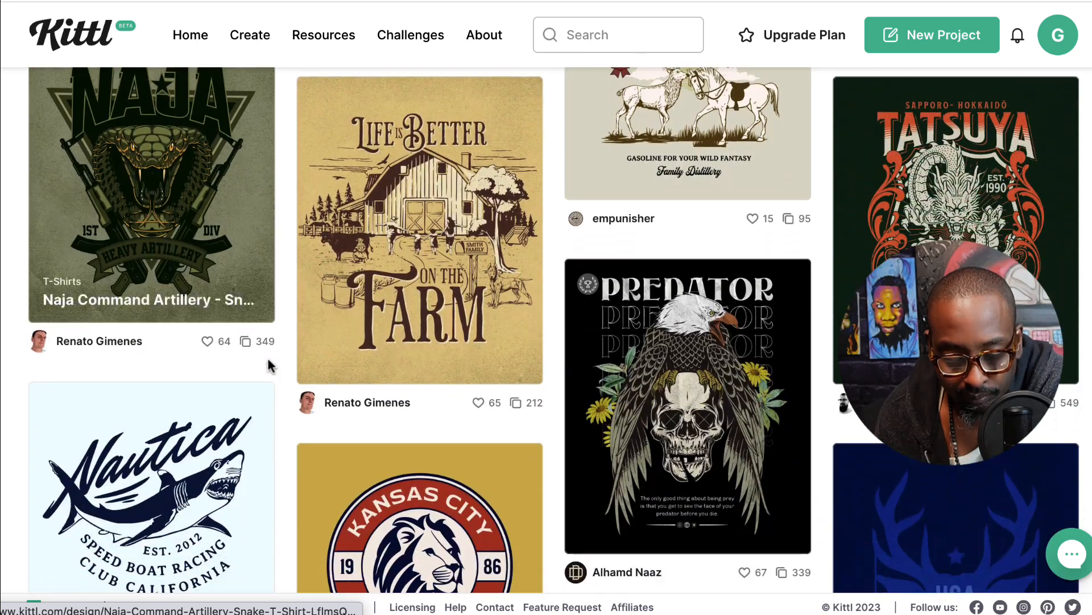
pyautogui.scroll(-9, 269, 364)
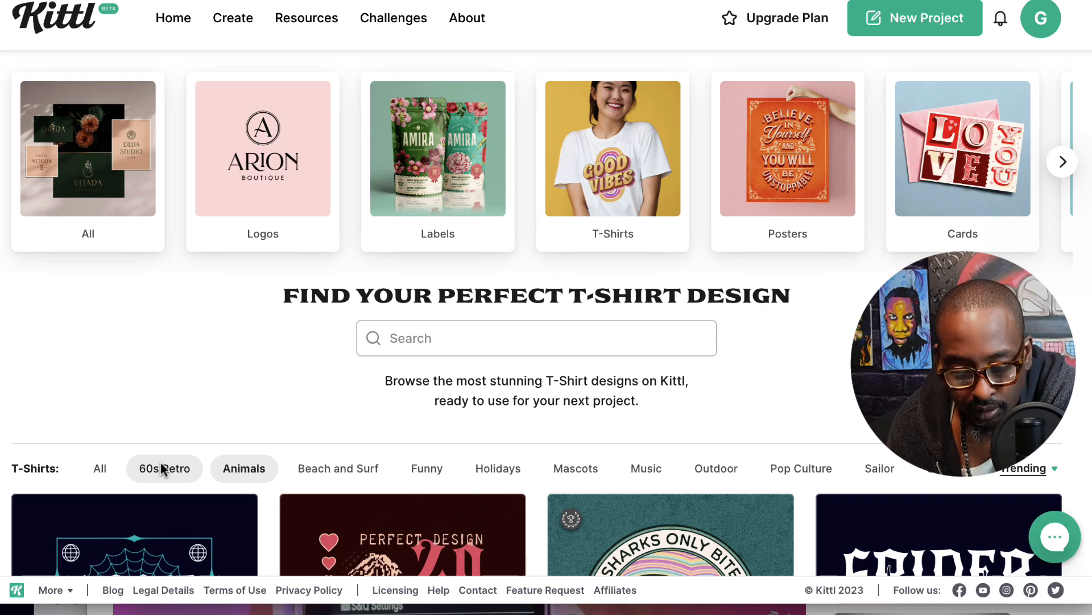
# Switch the T-shirt filter to 60s Retro and examine the retro-style templates
pyautogui.click(163, 468)
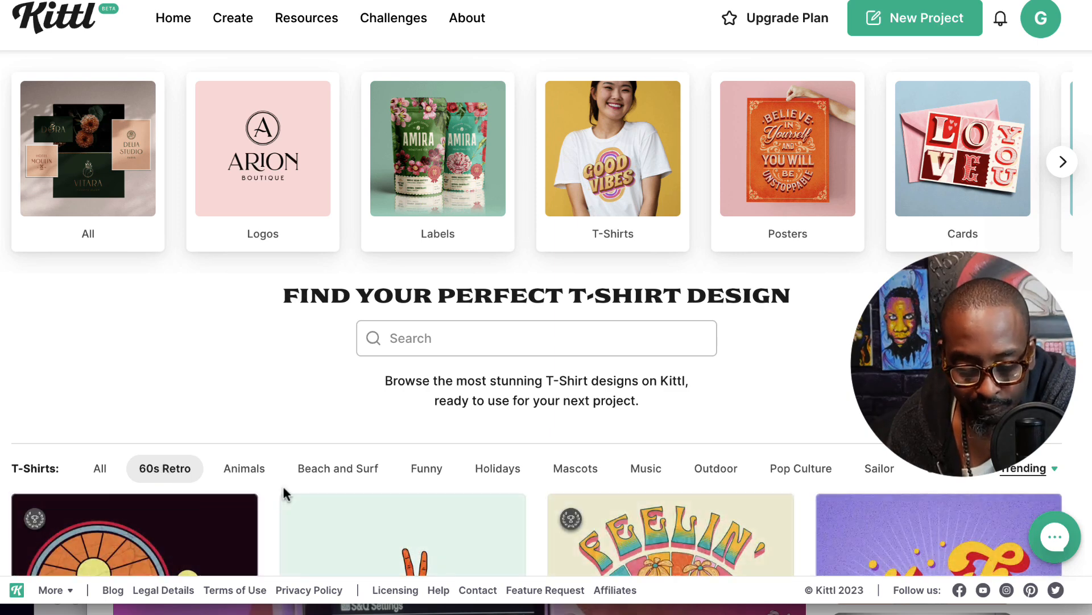
pyautogui.scroll(-10, 284, 494)
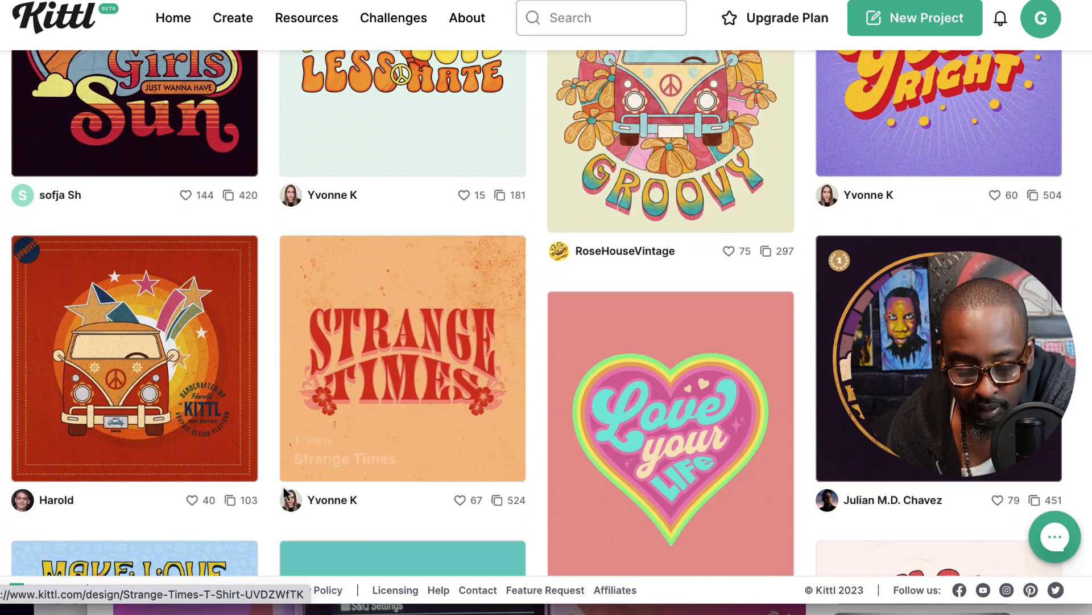
pyautogui.scroll(-12, 284, 493)
pyautogui.scroll(3, 286, 492)
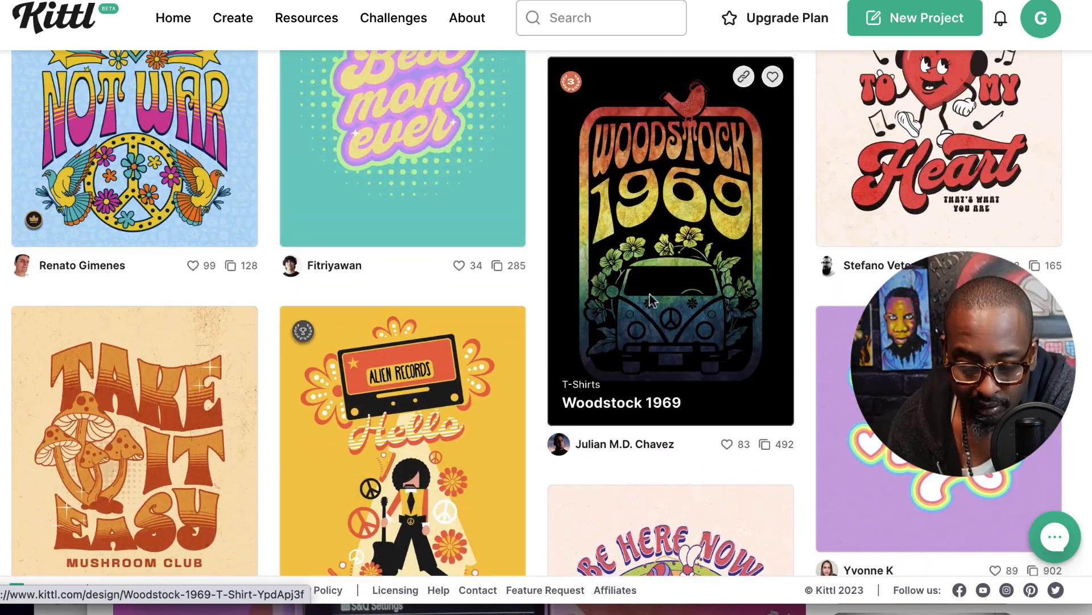
pyautogui.scroll(-9, 650, 295)
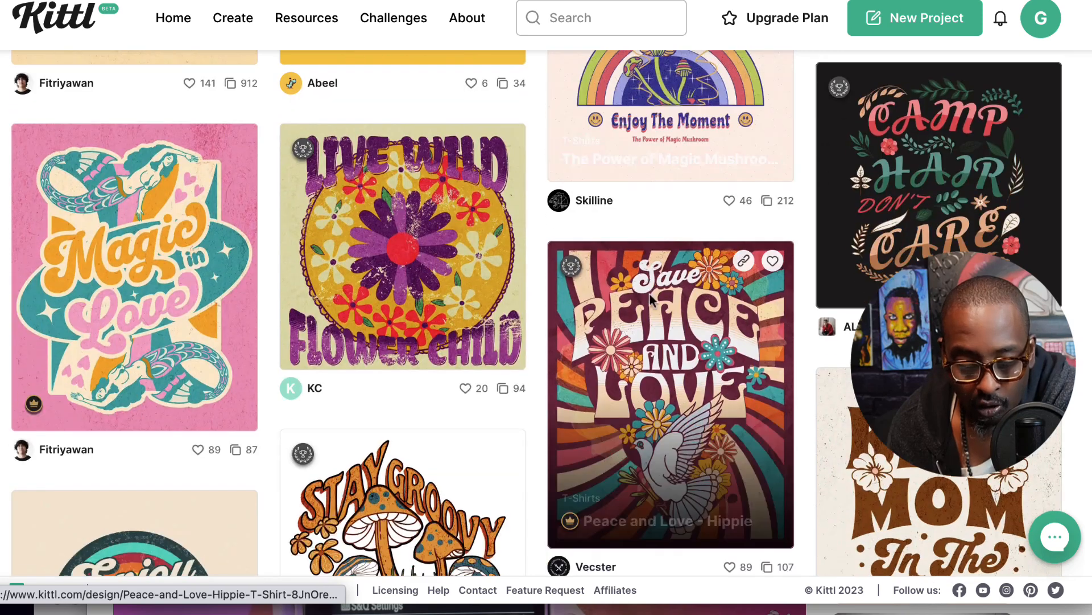
pyautogui.scroll(-4, 650, 294)
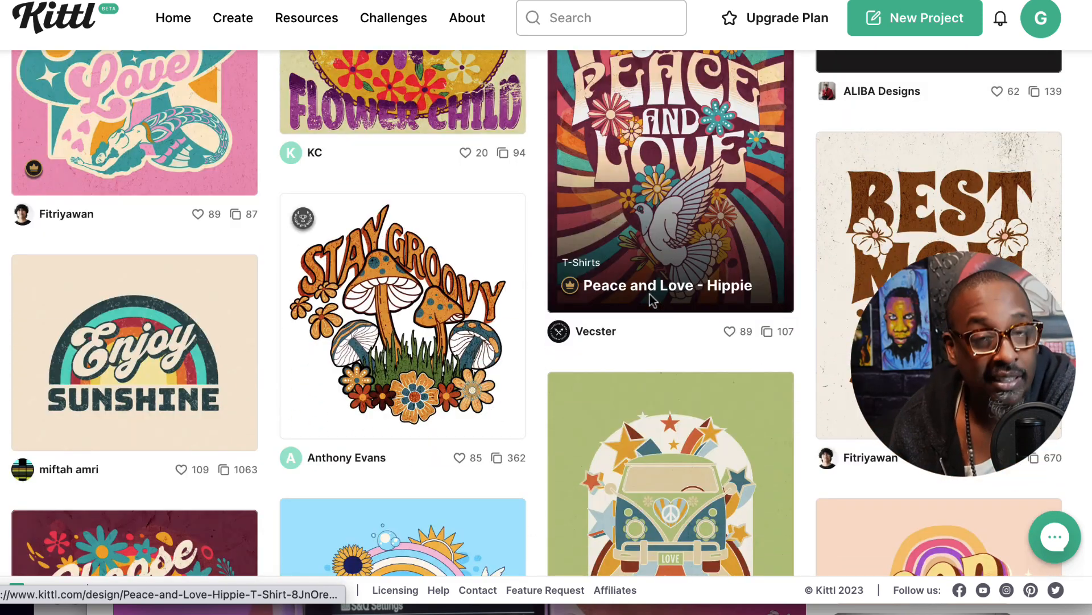
pyautogui.scroll(-5, 652, 300)
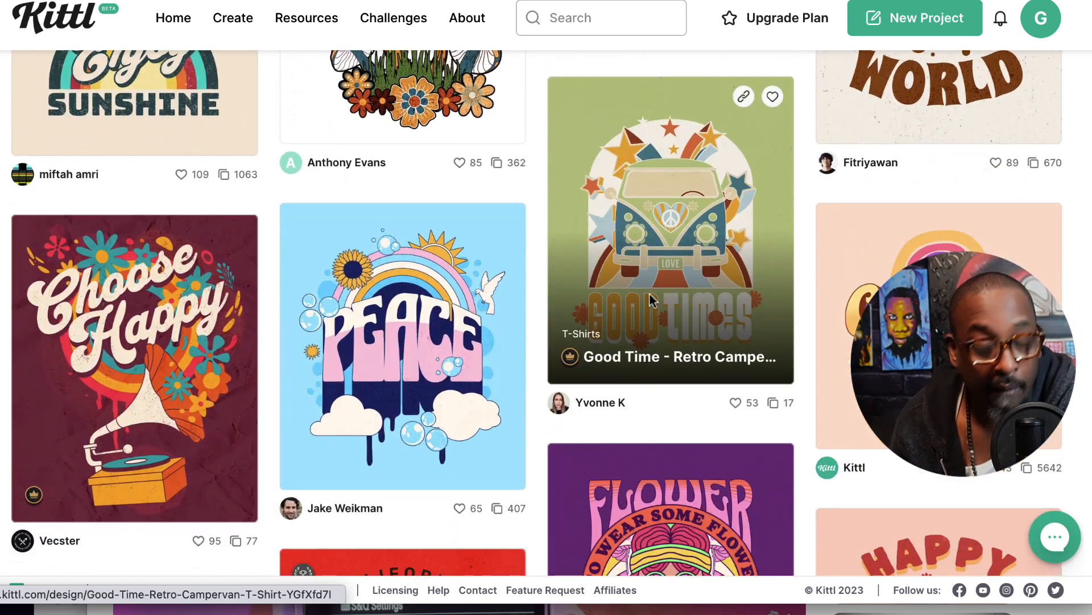
# Return to the T-shirt subcategories, filter by Outdoor and look through the outdoor-themed templates
pyautogui.scroll(20, 652, 300)
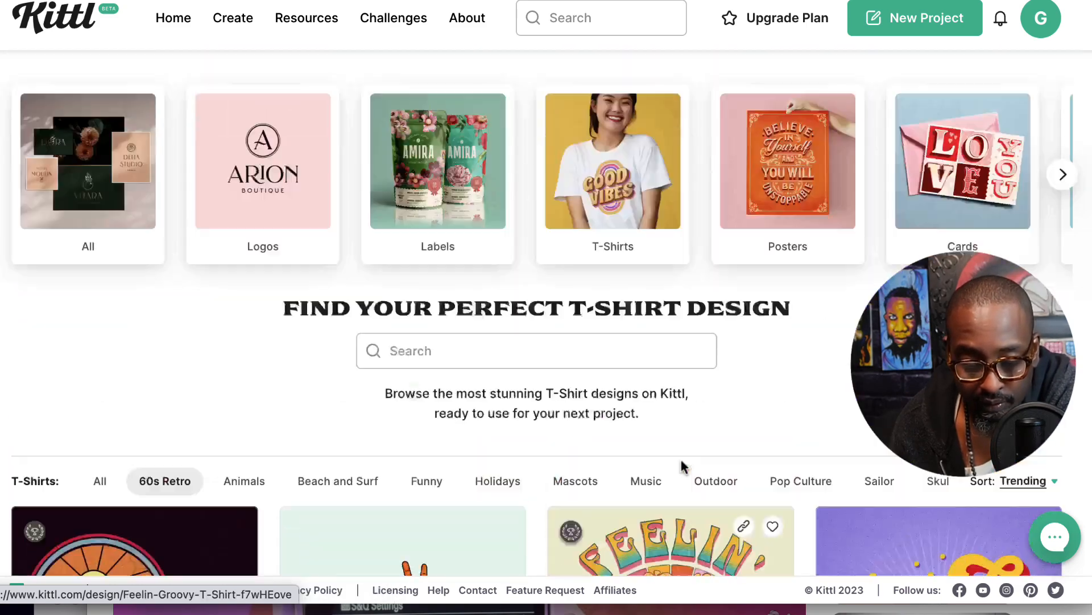
pyautogui.scroll(-1, 681, 462)
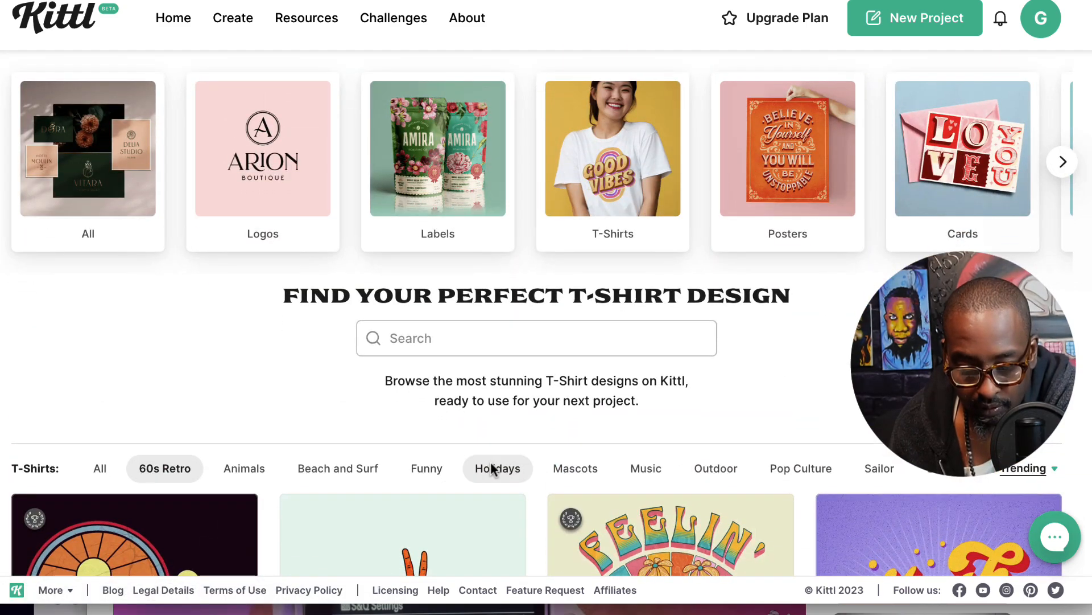
pyautogui.scroll(-2, 648, 465)
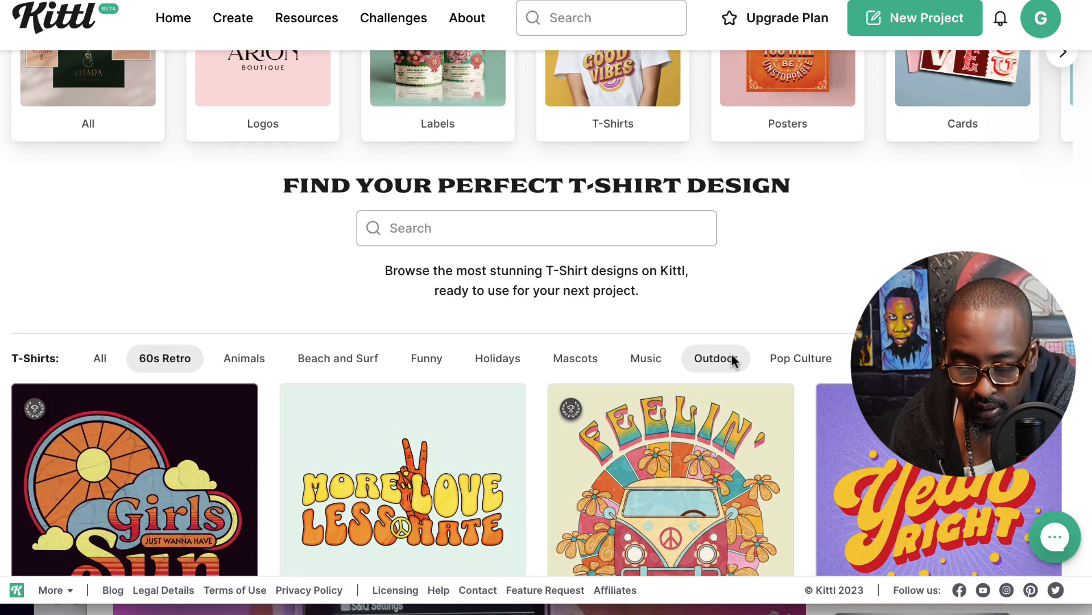
pyautogui.click(731, 360)
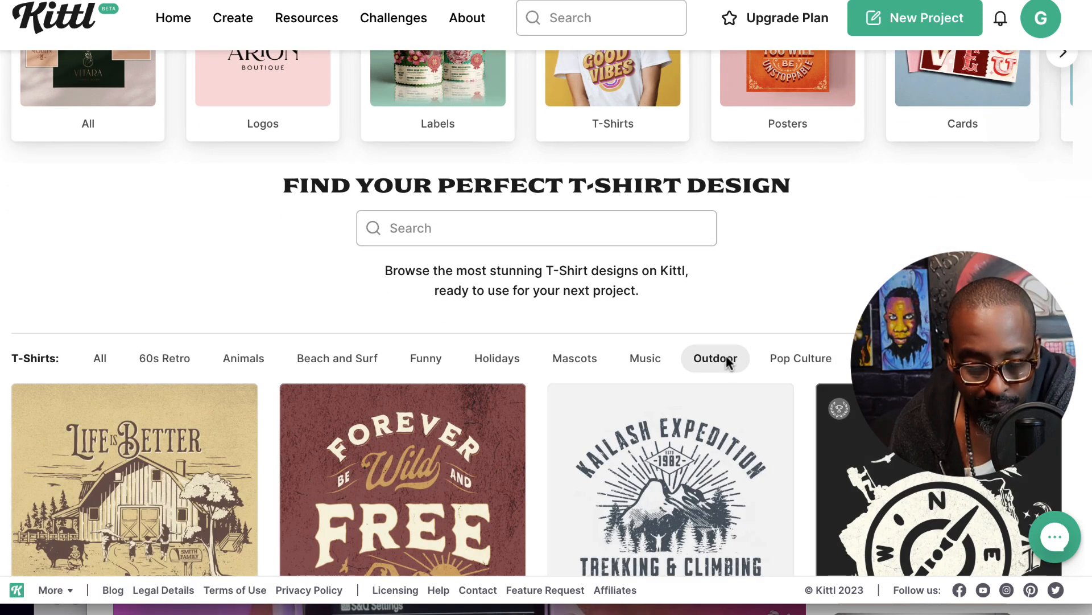
pyautogui.scroll(-4, 729, 362)
pyautogui.scroll(-6, 729, 363)
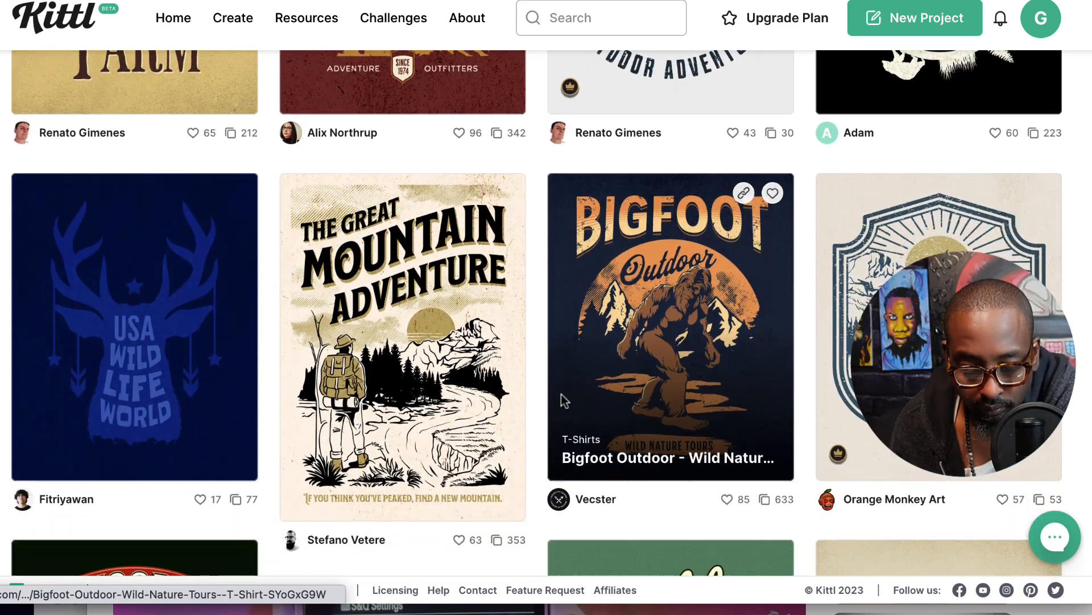
pyautogui.scroll(-6, 455, 418)
pyautogui.scroll(-12, 458, 424)
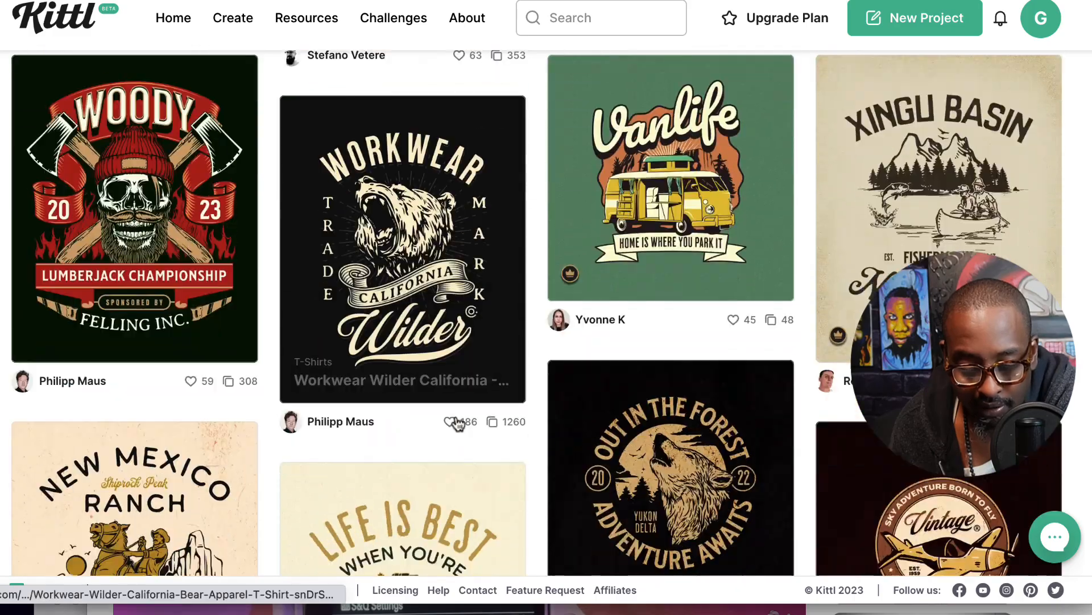
pyautogui.scroll(-6, 458, 424)
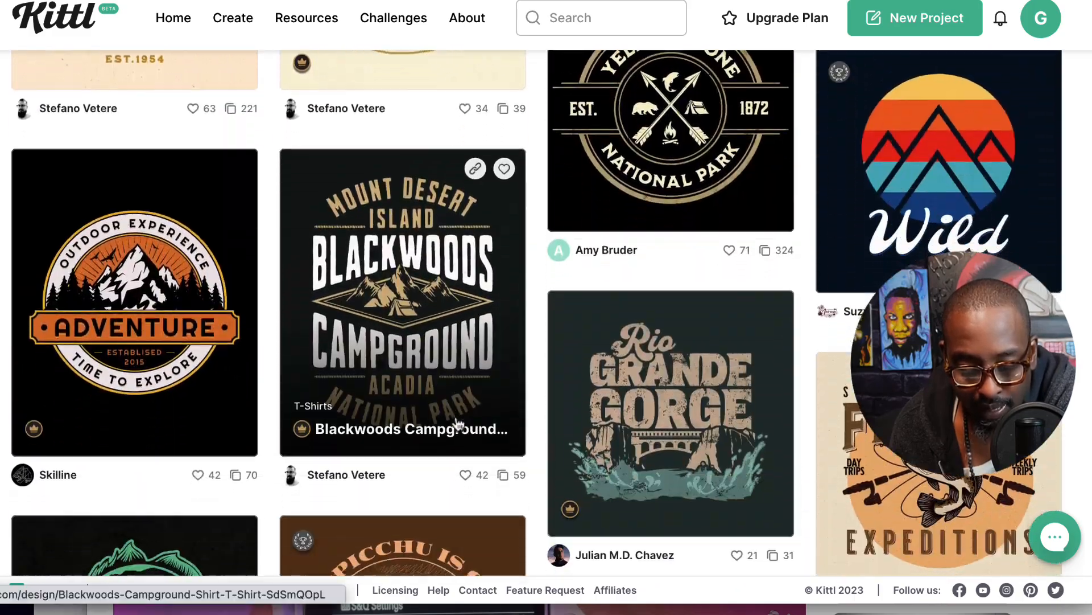
# Search the T-shirt designs for "CONCERT" and look through the matching templates
pyautogui.scroll(20, 457, 418)
pyautogui.scroll(-1, 457, 417)
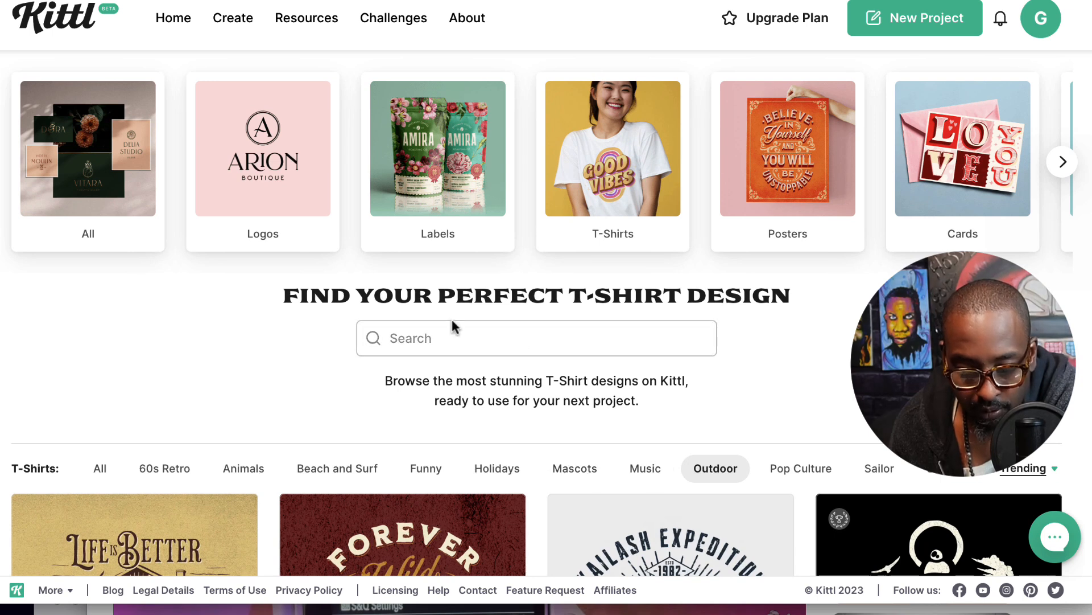
pyautogui.write('co')
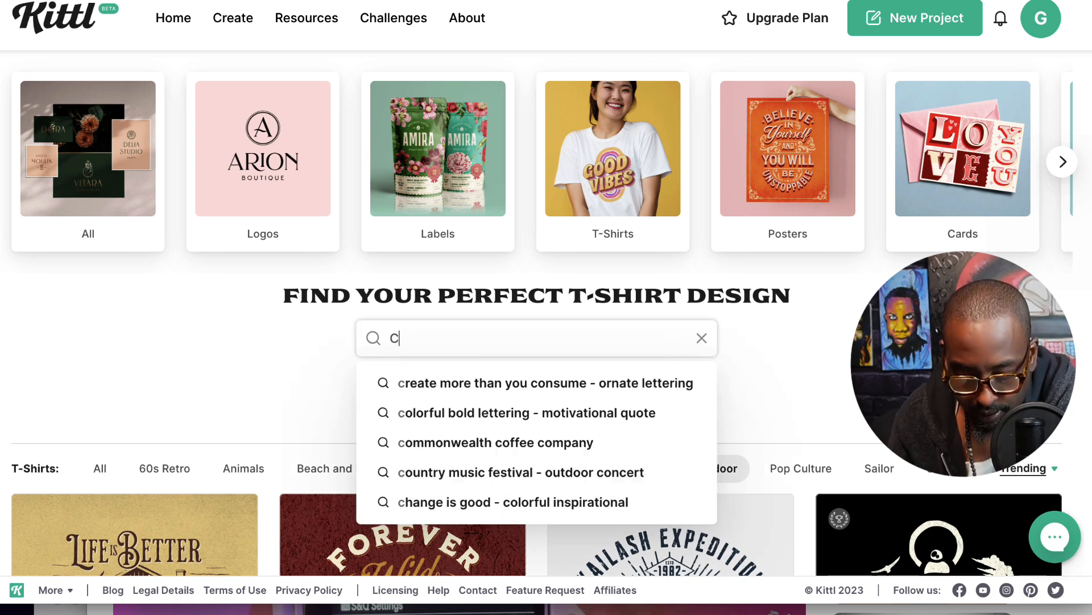
pyautogui.write('ncer')
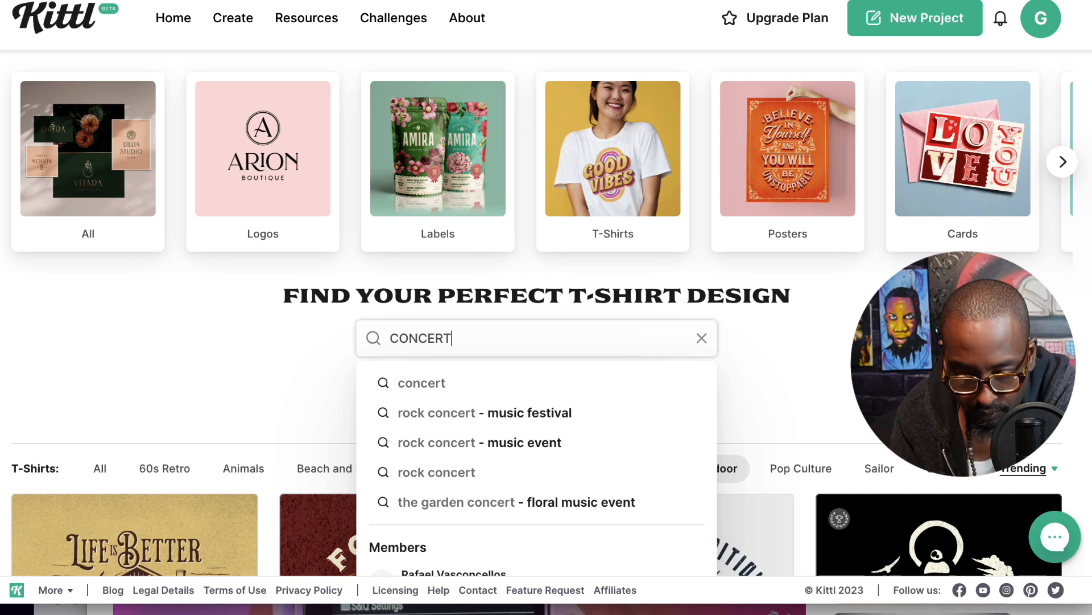
pyautogui.press('Return')
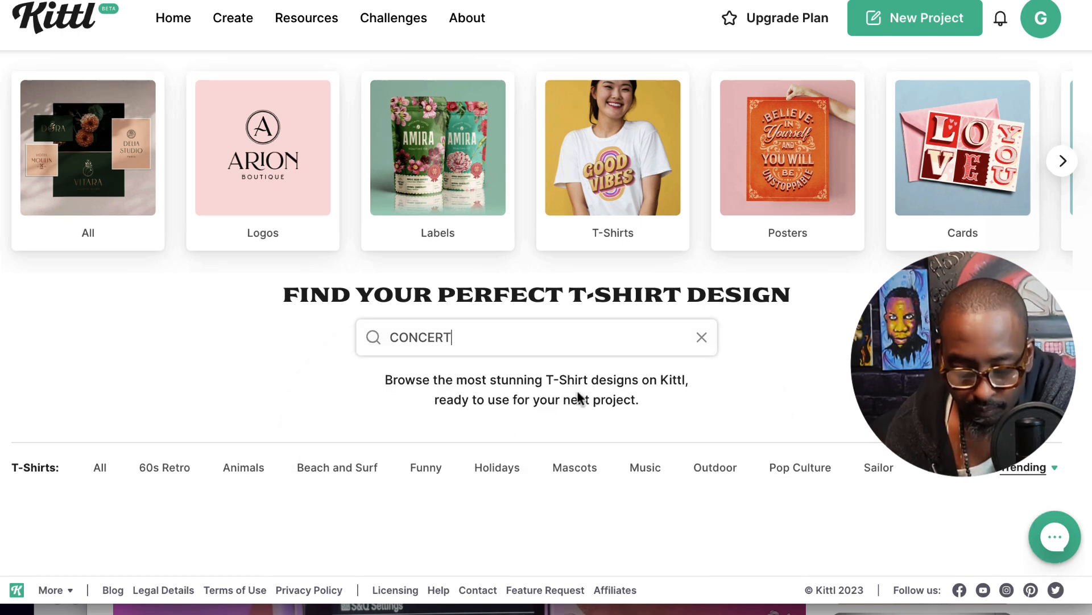
pyautogui.scroll(-3, 580, 398)
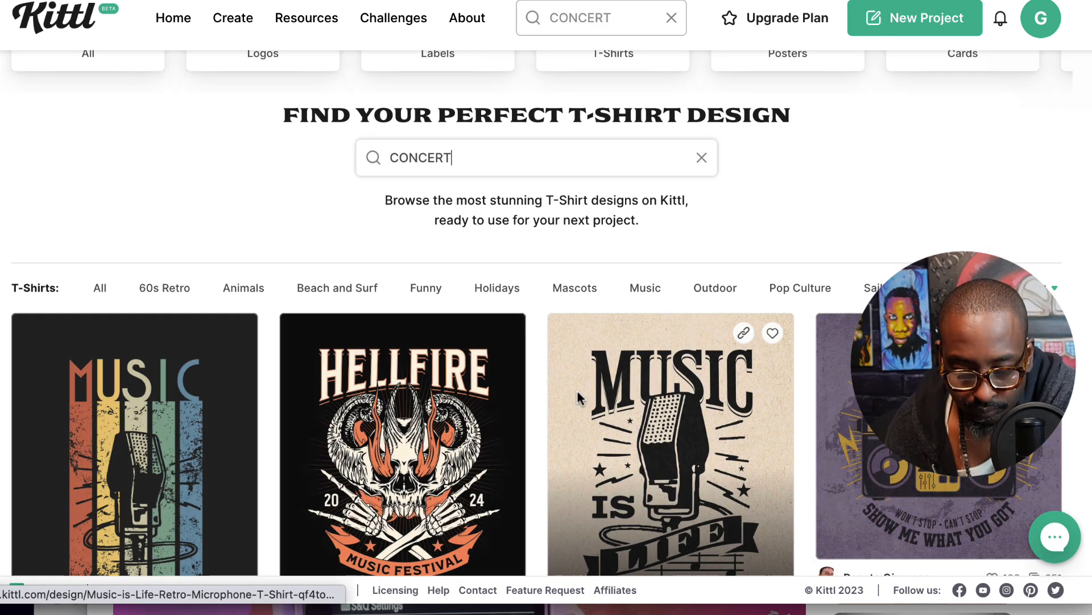
pyautogui.scroll(-5, 577, 392)
pyautogui.scroll(1, 577, 393)
pyautogui.scroll(-2, 577, 392)
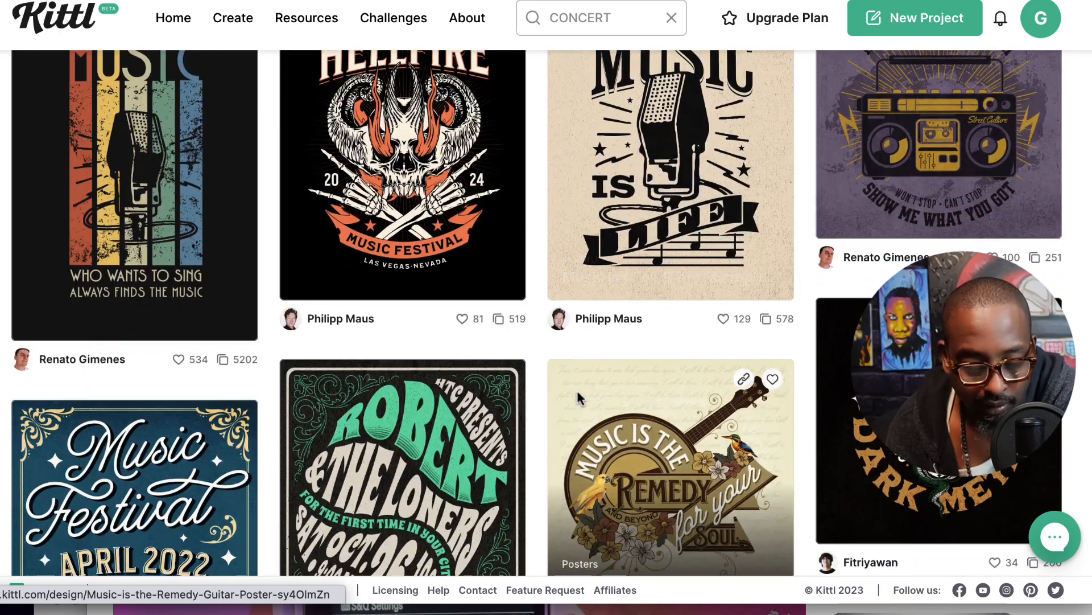
pyautogui.scroll(-6, 577, 393)
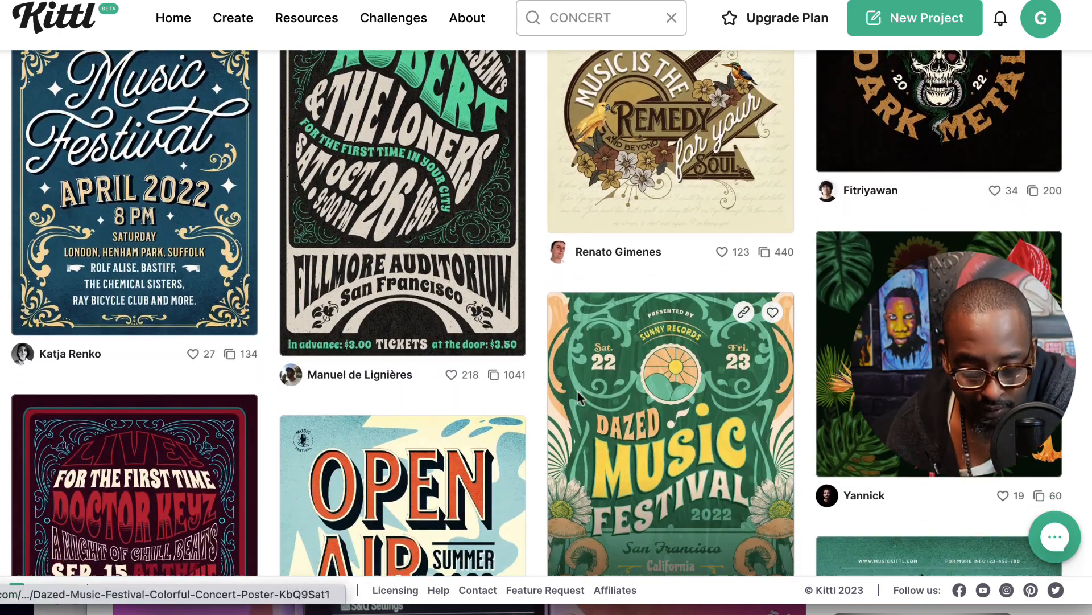
pyautogui.scroll(-11, 578, 392)
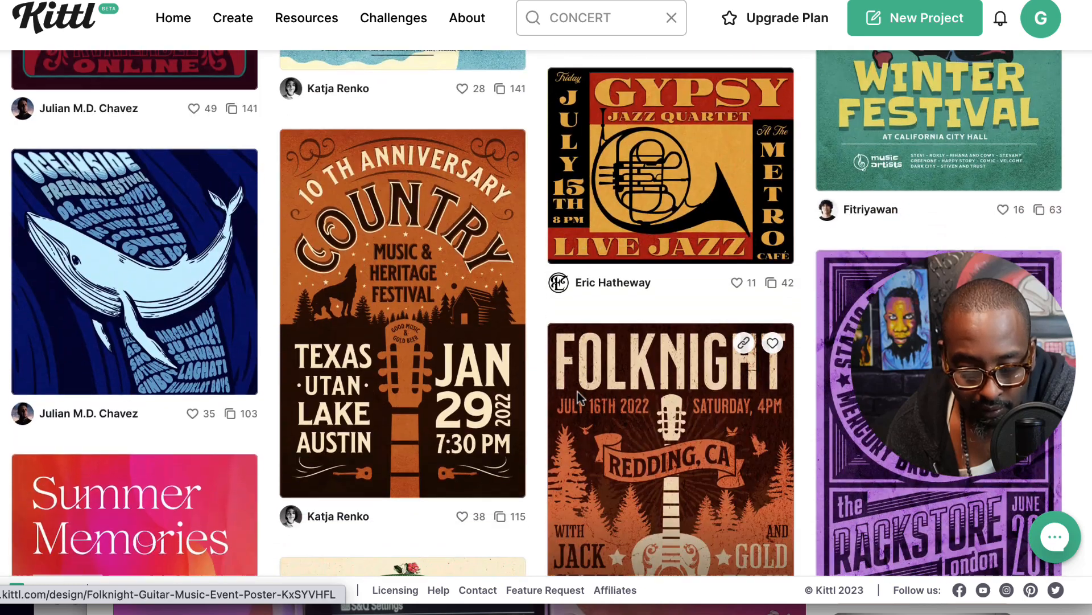
# Continue looking through the remaining concert-themed templates in the search results
pyautogui.scroll(-3, 578, 392)
pyautogui.scroll(-5, 578, 391)
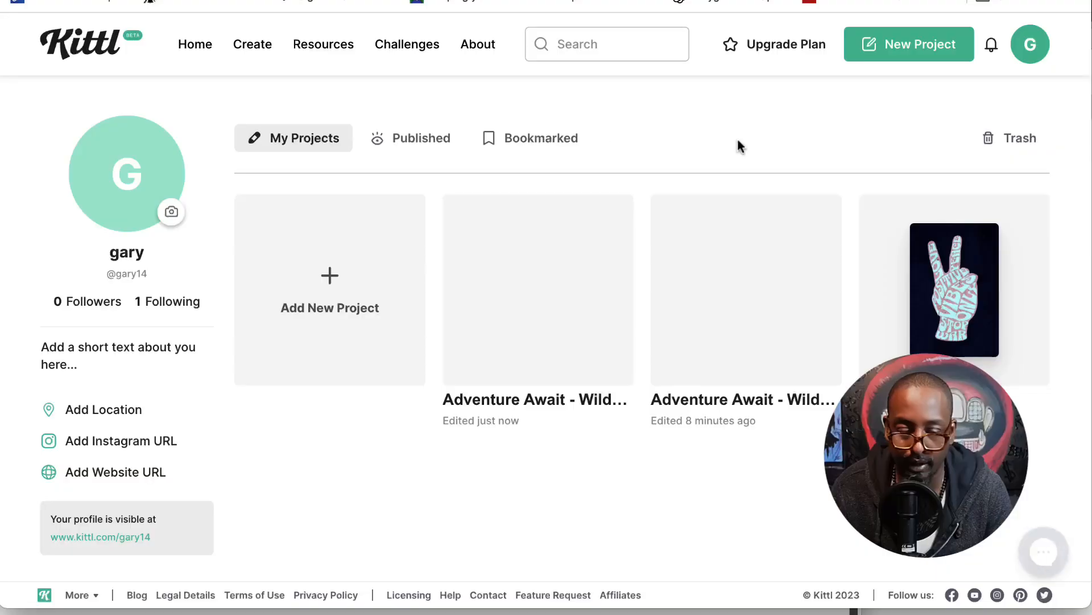
# Show the bookmarked designs in the profile and look through the saved T-shirt templates for one to customize
pyautogui.click(537, 139)
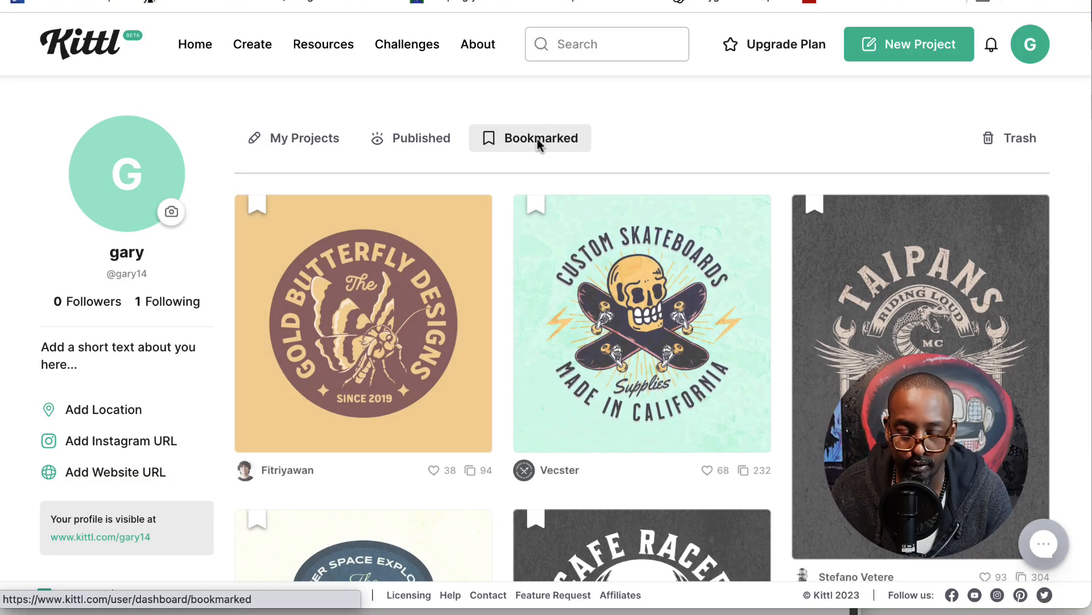
pyautogui.scroll(-3, 582, 312)
pyautogui.scroll(-10, 583, 311)
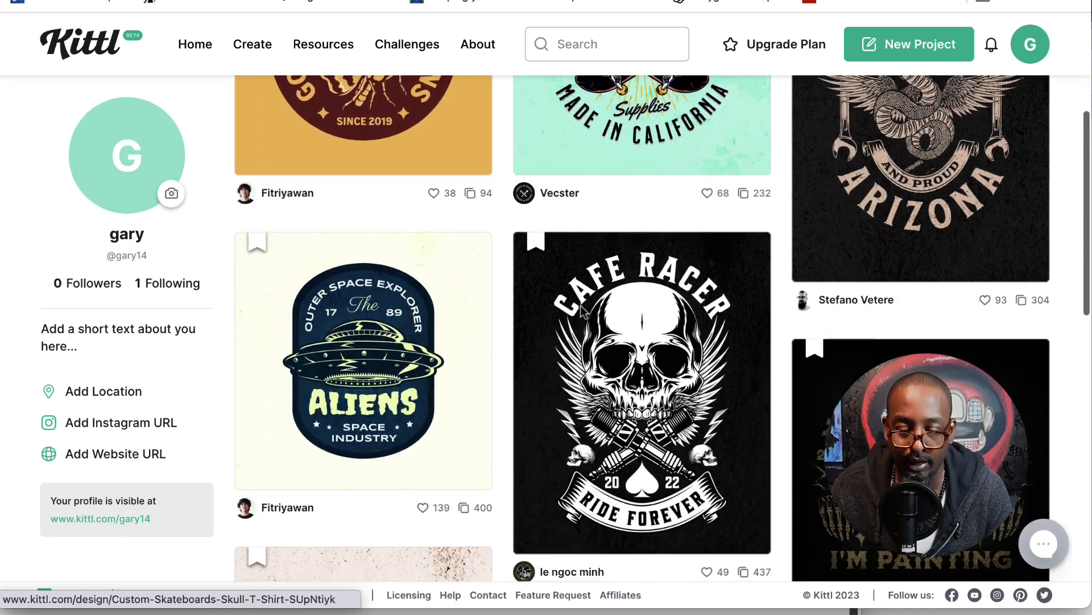
pyautogui.scroll(1, 583, 313)
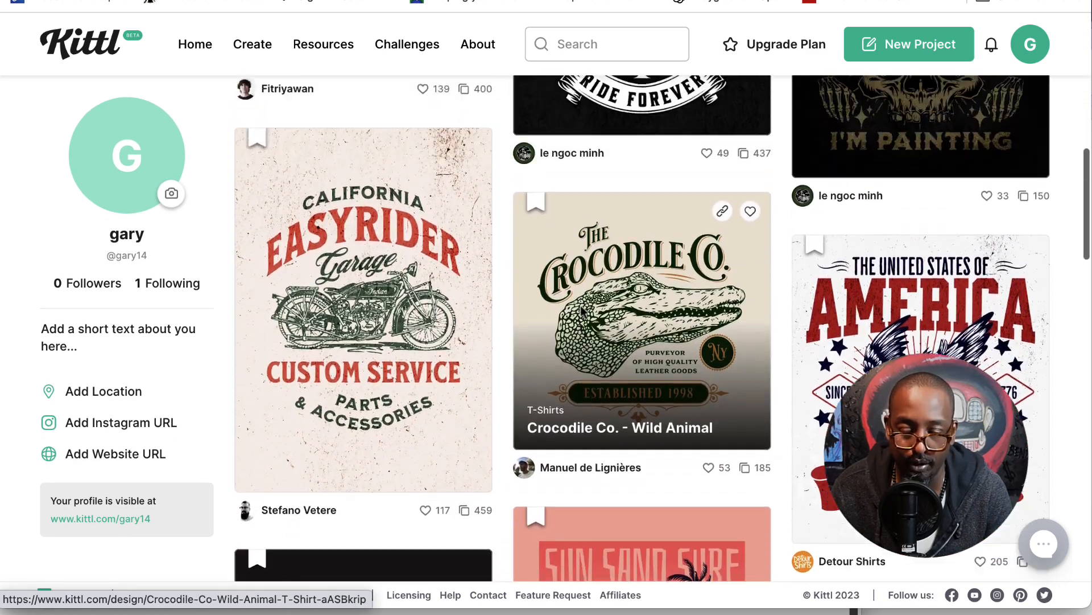
pyautogui.scroll(-3, 581, 311)
pyautogui.scroll(-9, 582, 312)
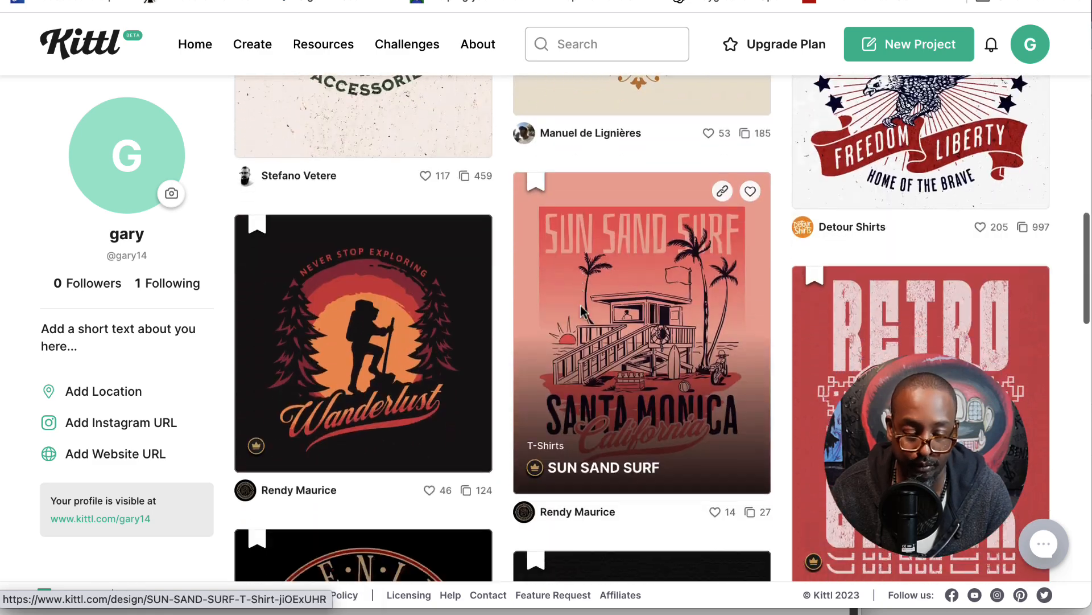
pyautogui.scroll(-4, 581, 310)
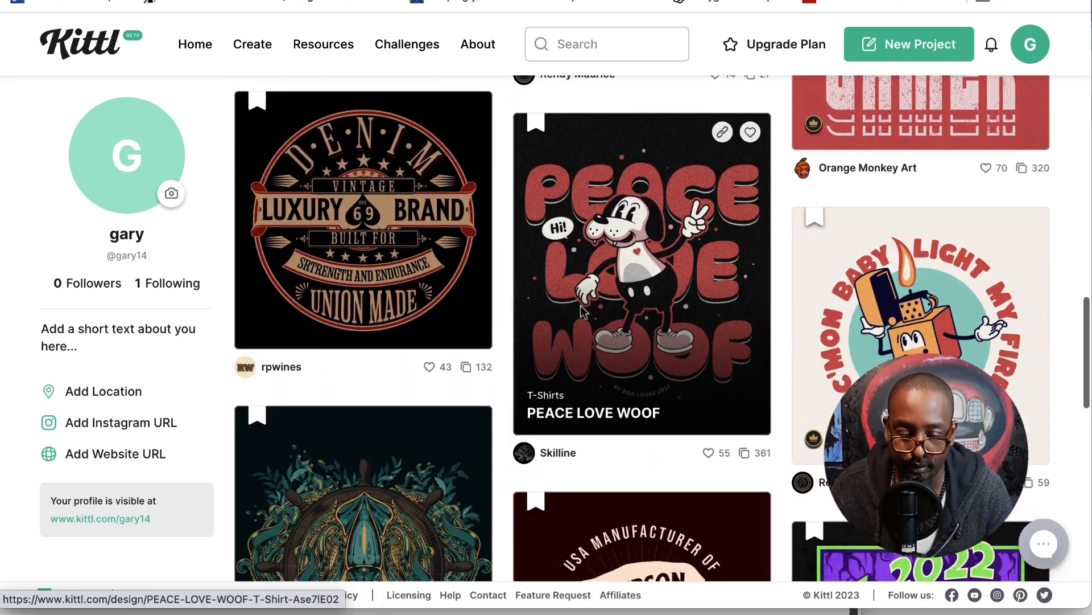
pyautogui.scroll(-6, 581, 310)
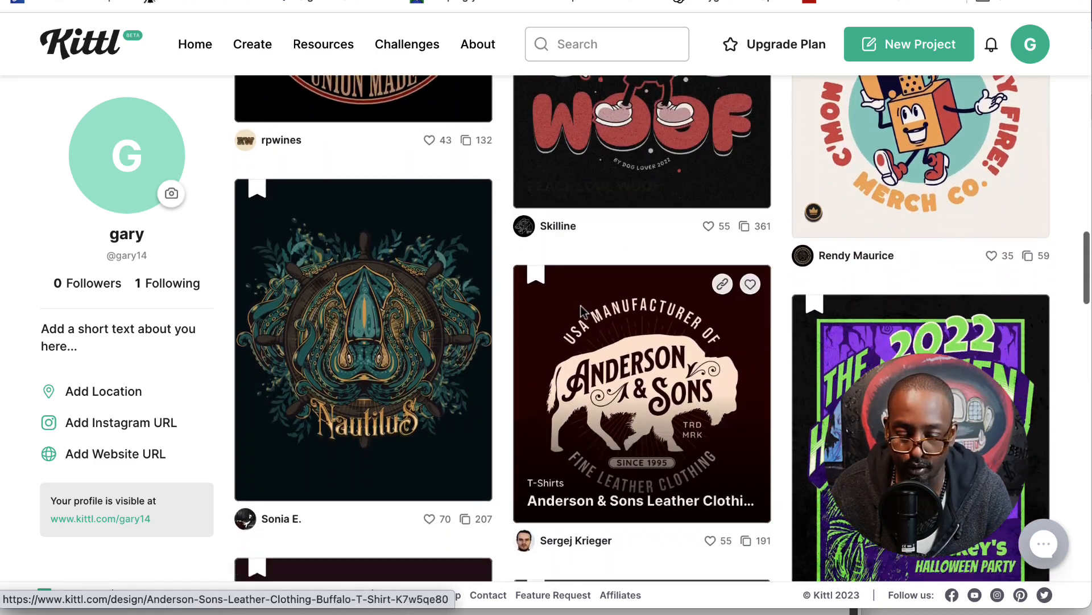
pyautogui.scroll(-1, 582, 310)
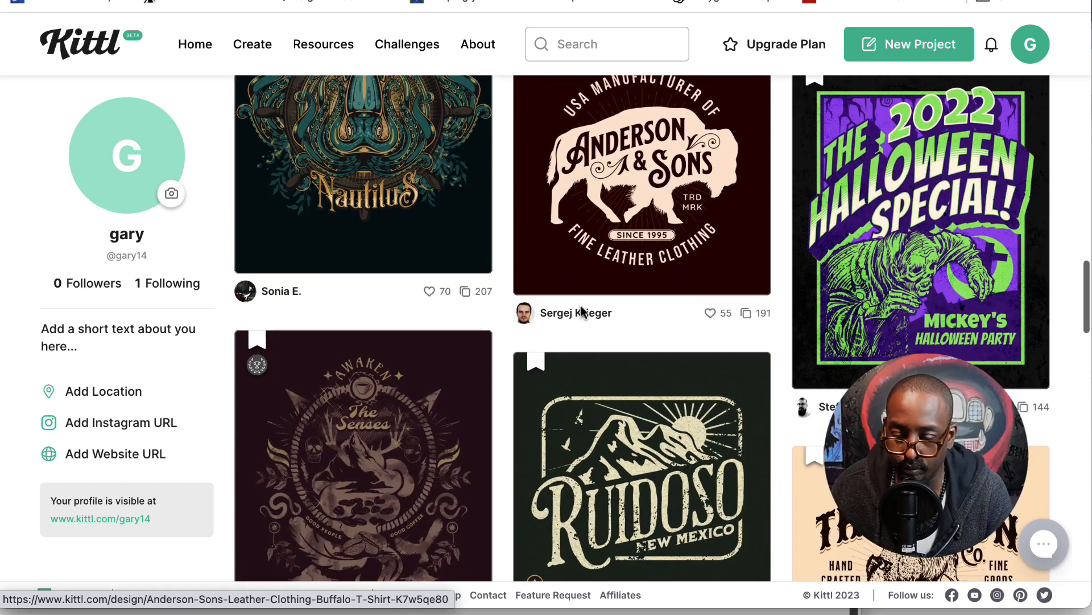
pyautogui.scroll(-6, 582, 310)
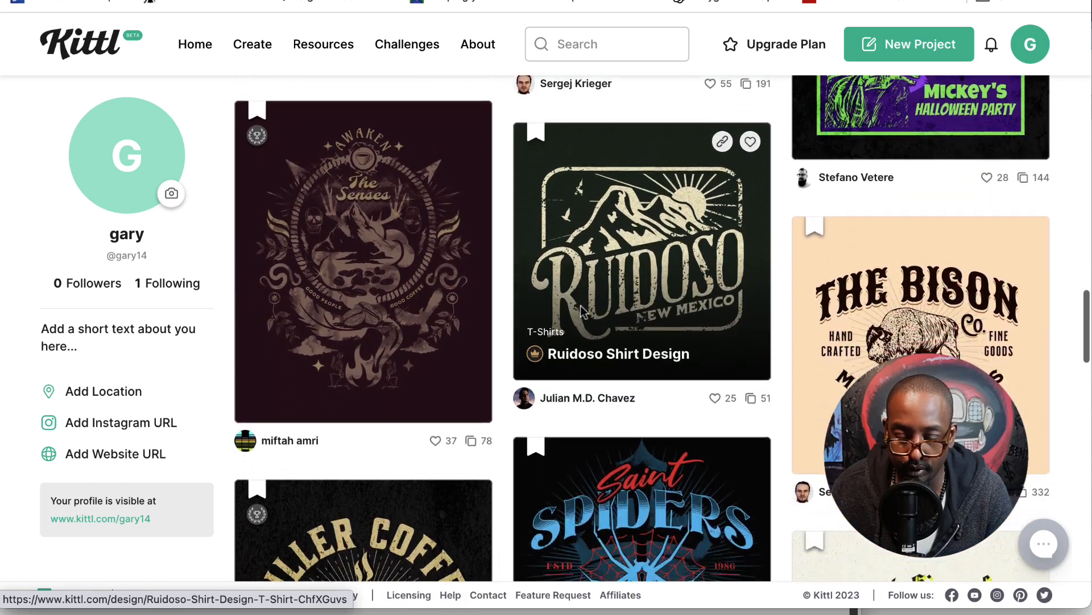
pyautogui.scroll(-16, 581, 311)
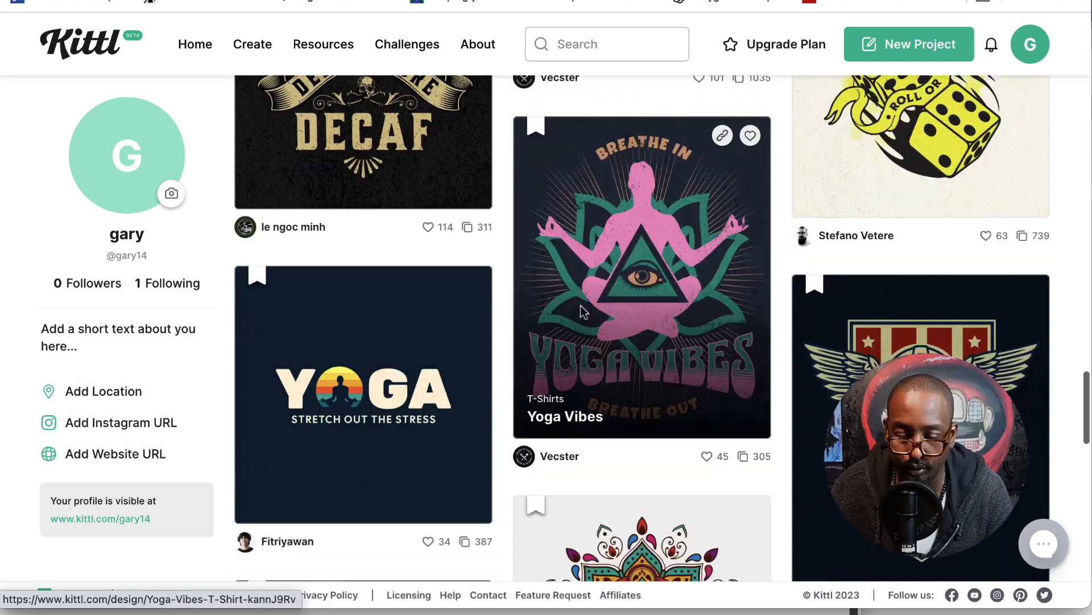
pyautogui.scroll(-5, 582, 310)
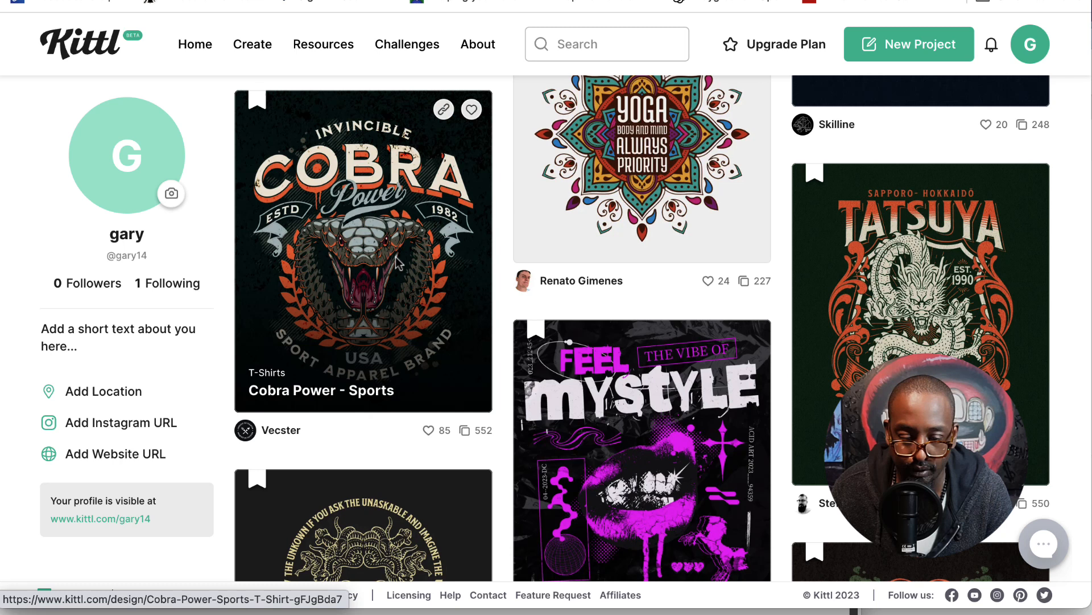
# Open the bookmarked Cobra Power - Sports T-shirt template in the design editor
pyautogui.click(397, 263)
pyautogui.scroll(-2, 470, 317)
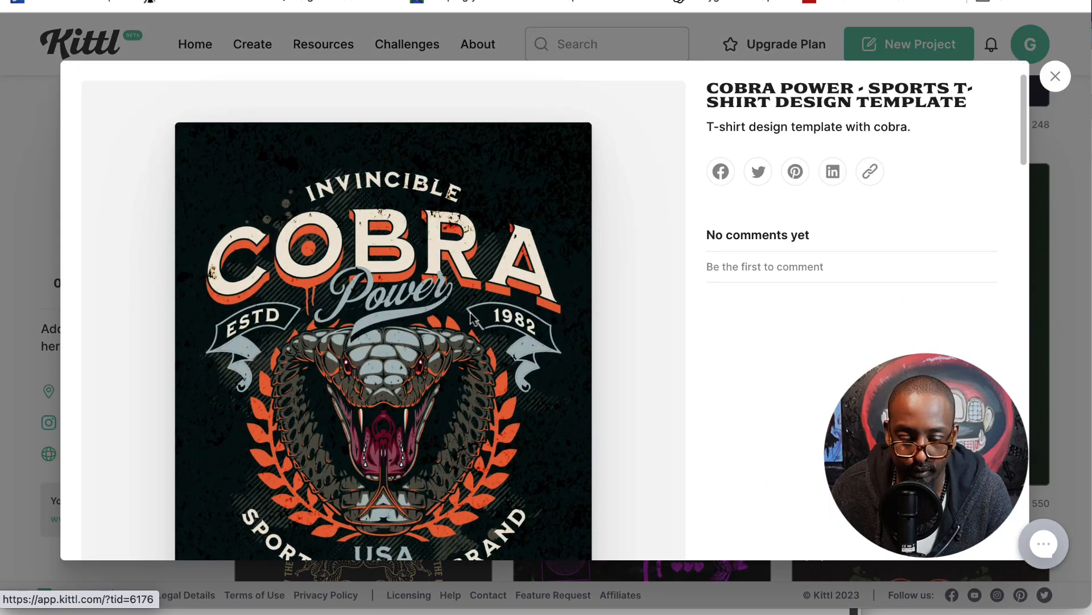
pyautogui.click(470, 318)
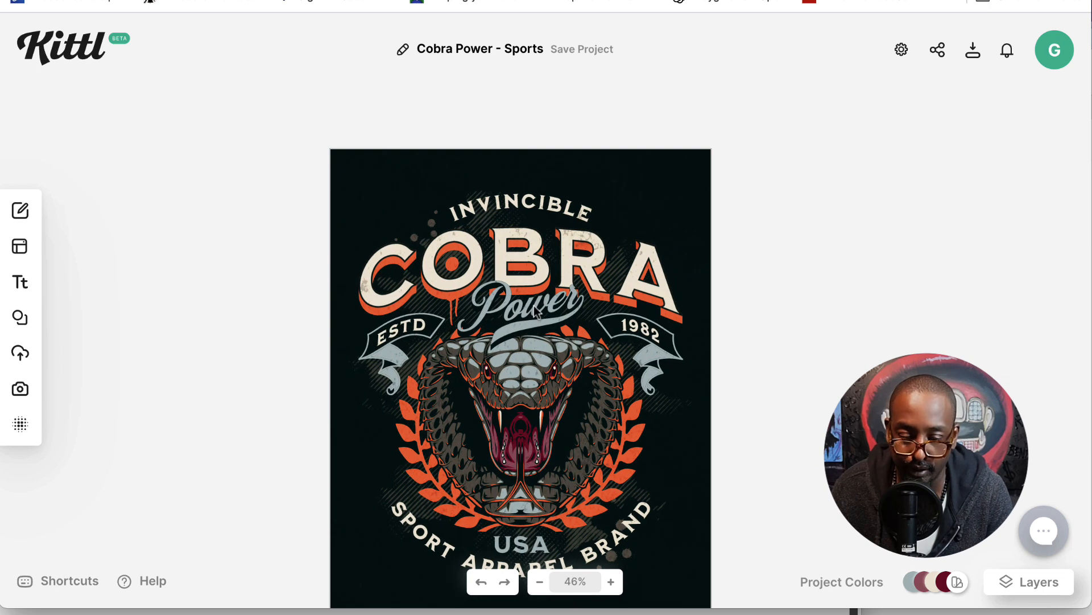
# Replace the COBRA headline text inside the design group with SNAKES
pyautogui.click(555, 252)
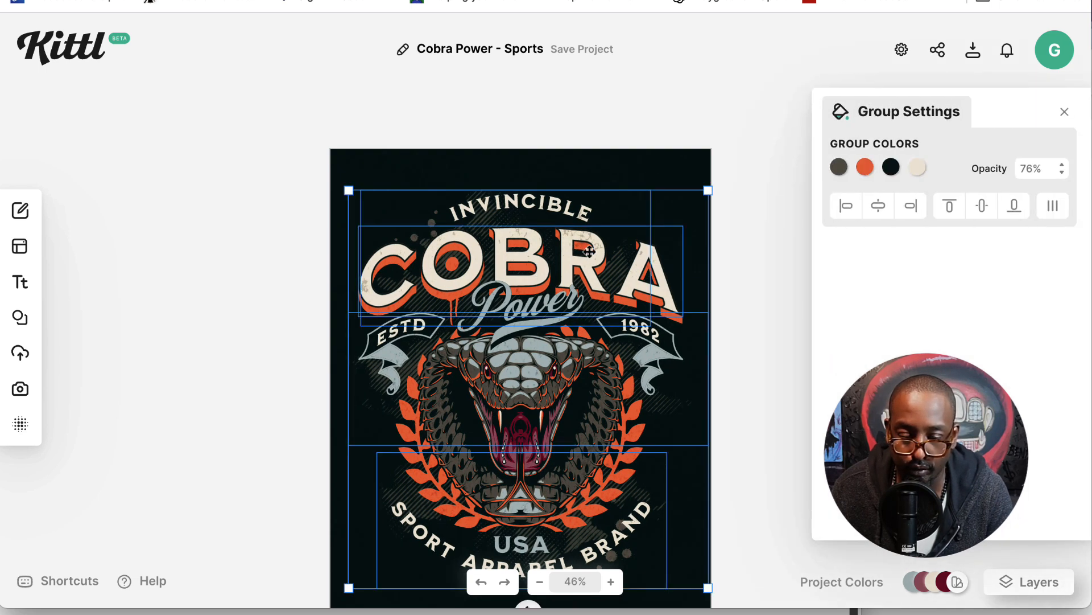
pyautogui.doubleClick(604, 264)
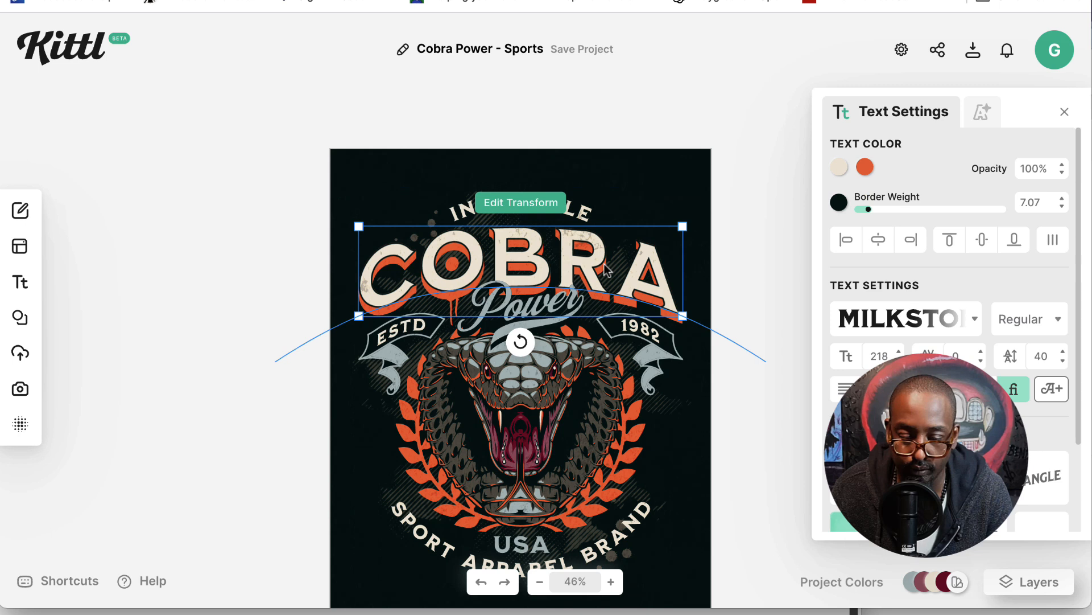
pyautogui.doubleClick(657, 279)
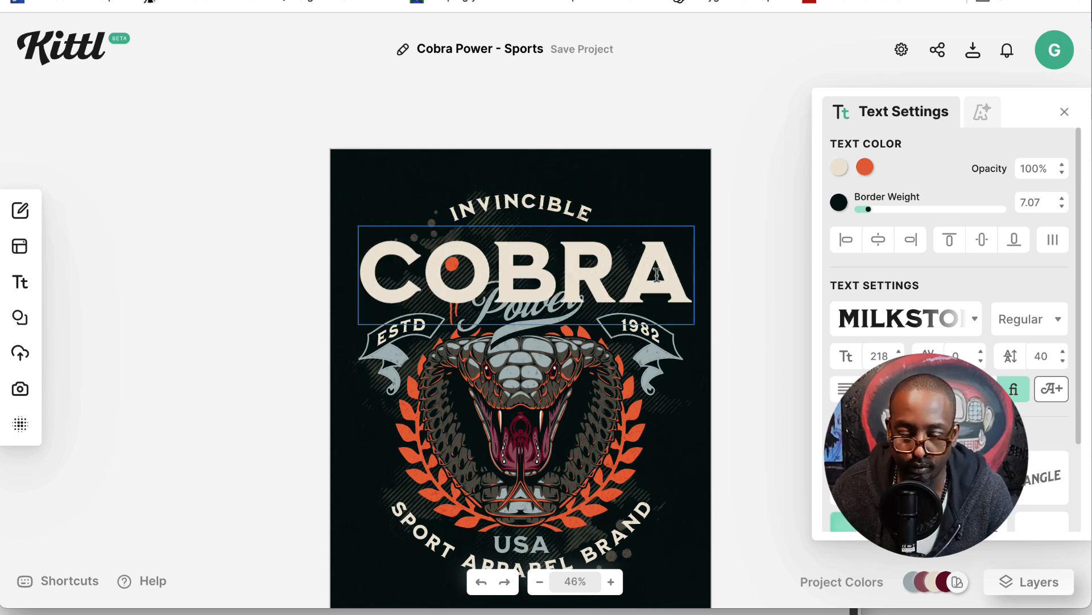
pyautogui.press('BackSpace')
pyautogui.press('BackSpace')
pyautogui.press('BackSpace')
pyautogui.press('BackSpace')
pyautogui.press('BackSpace')
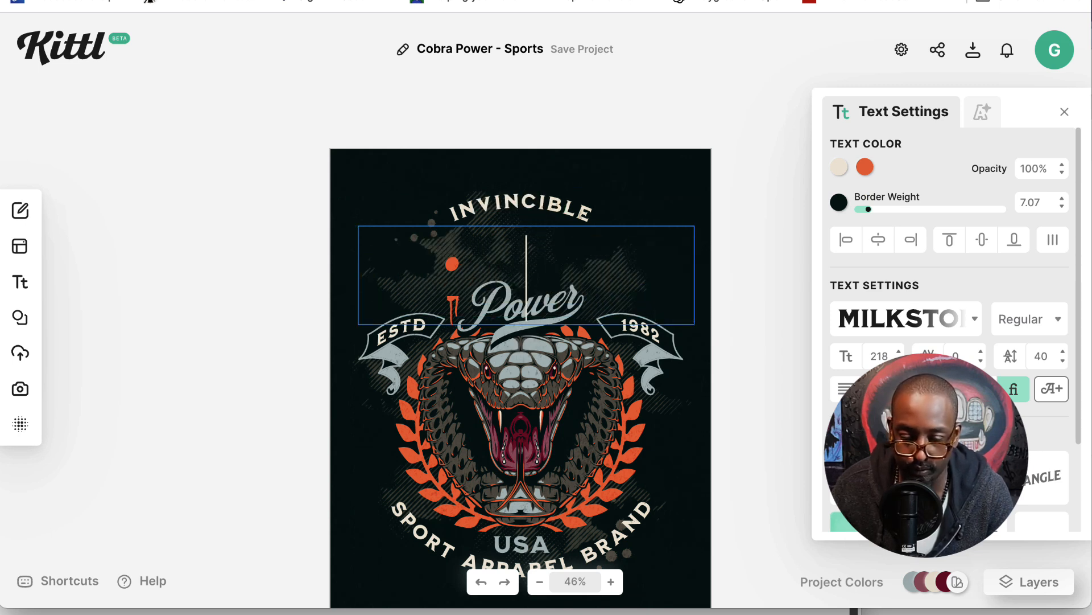
pyautogui.write('SNAK')
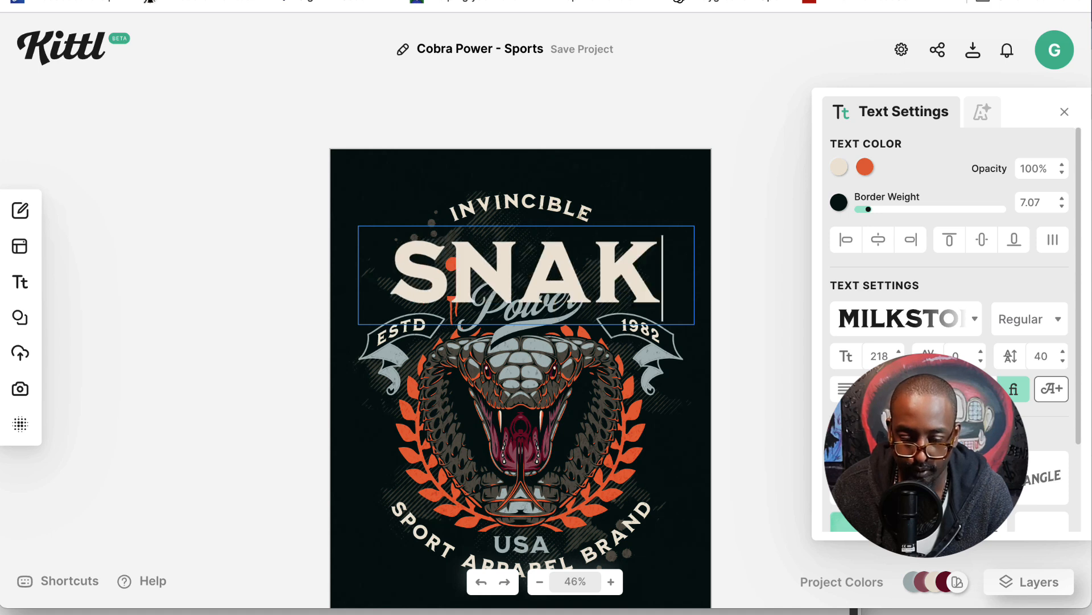
pyautogui.write('ES')
pyautogui.click(678, 276)
pyautogui.moveTo(674, 233); pyautogui.dragTo(652, 233)
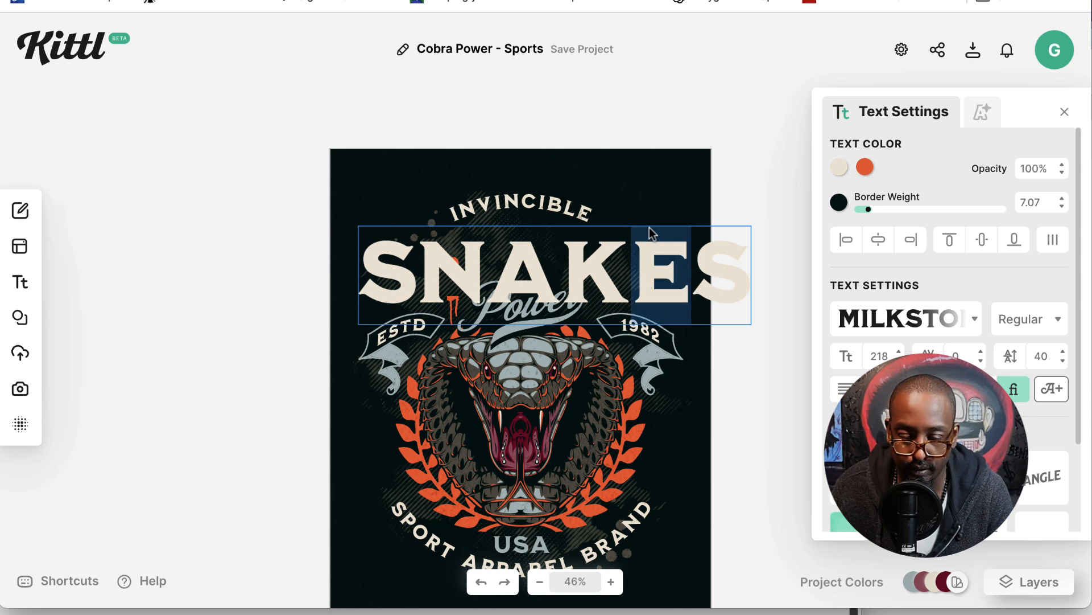
pyautogui.click(626, 277)
pyautogui.click(590, 290)
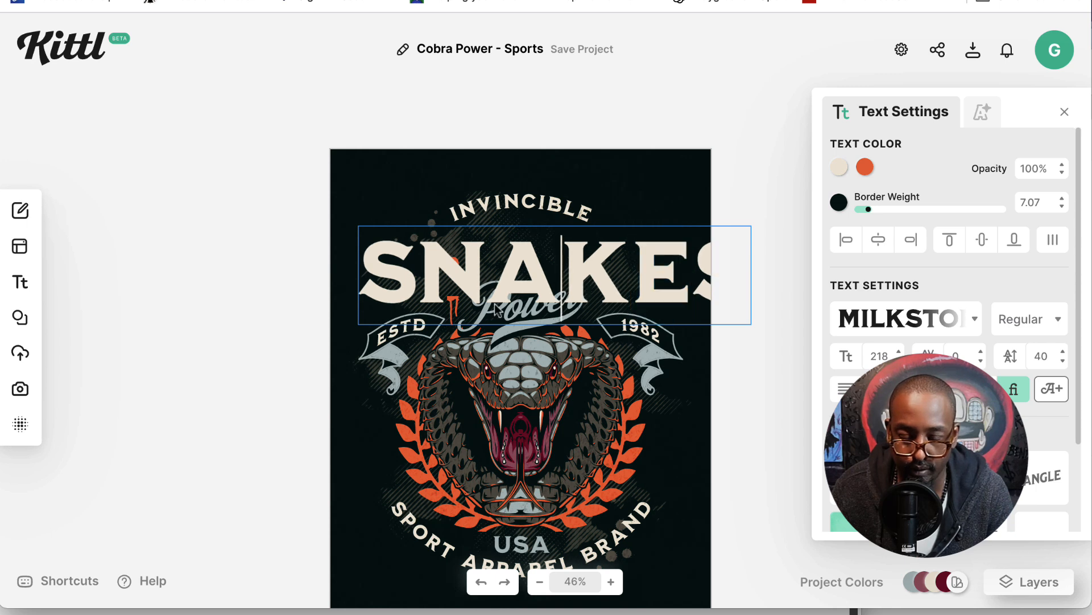
pyautogui.click(457, 279)
# Reduce the SNAKES headline's font size to 208 so it fits within the artboard
pyautogui.click(882, 358)
pyautogui.press('BackSpace')
pyautogui.write('3')
pyautogui.press('Return')
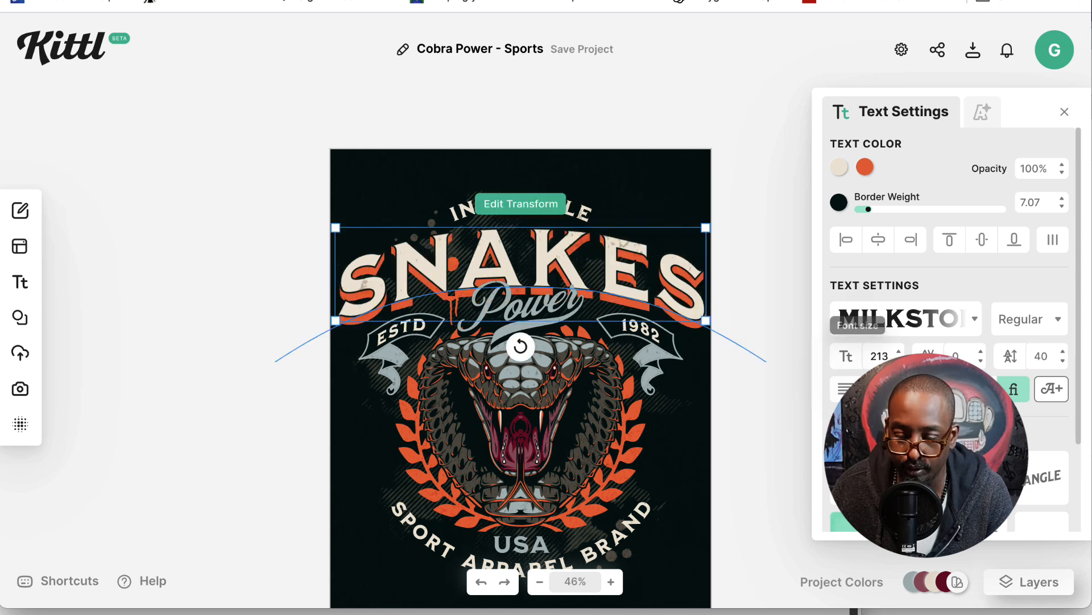
pyautogui.press('Down')
pyautogui.press('Down')
pyautogui.press('Down')
pyautogui.press('Down')
pyautogui.press('Down')
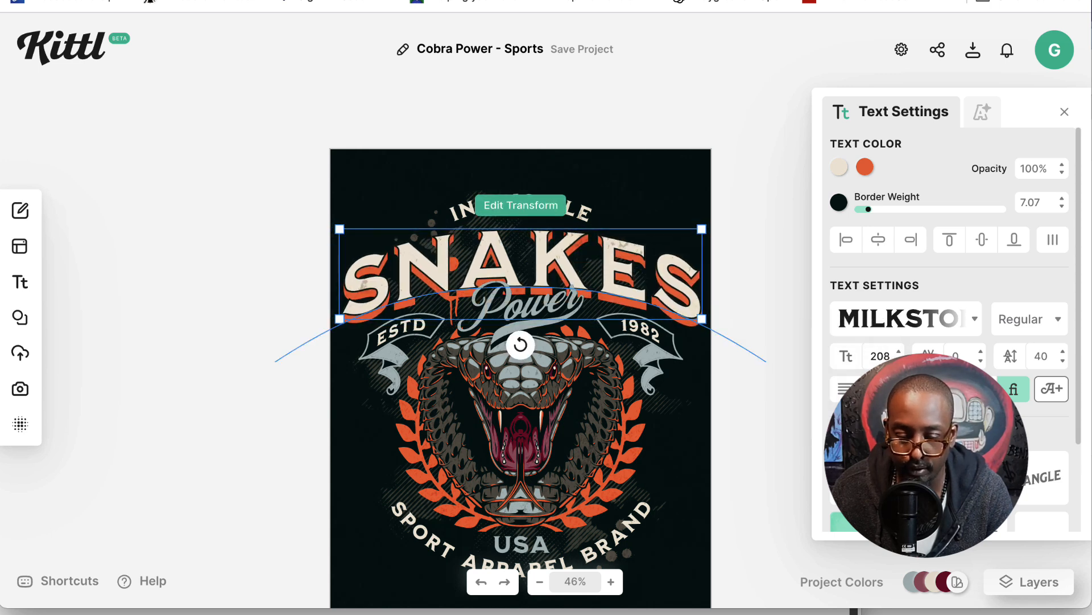
# Replace the curved INVINCIBLE text above the headline with WATCH OUT FOR THOSE
pyautogui.click(602, 175)
pyautogui.click(563, 209)
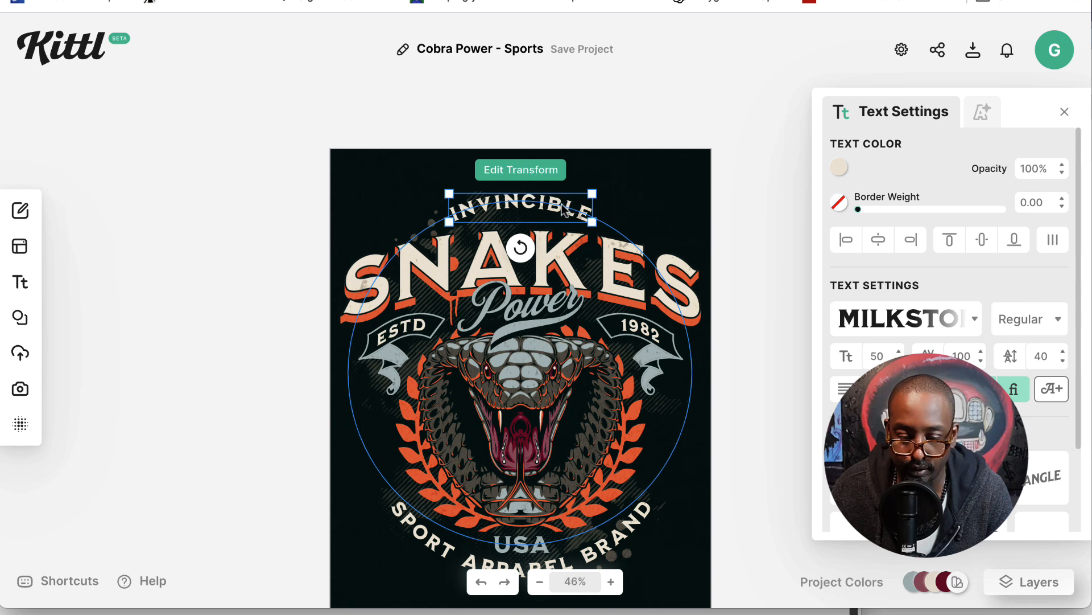
pyautogui.doubleClick(563, 208)
pyautogui.write('W')
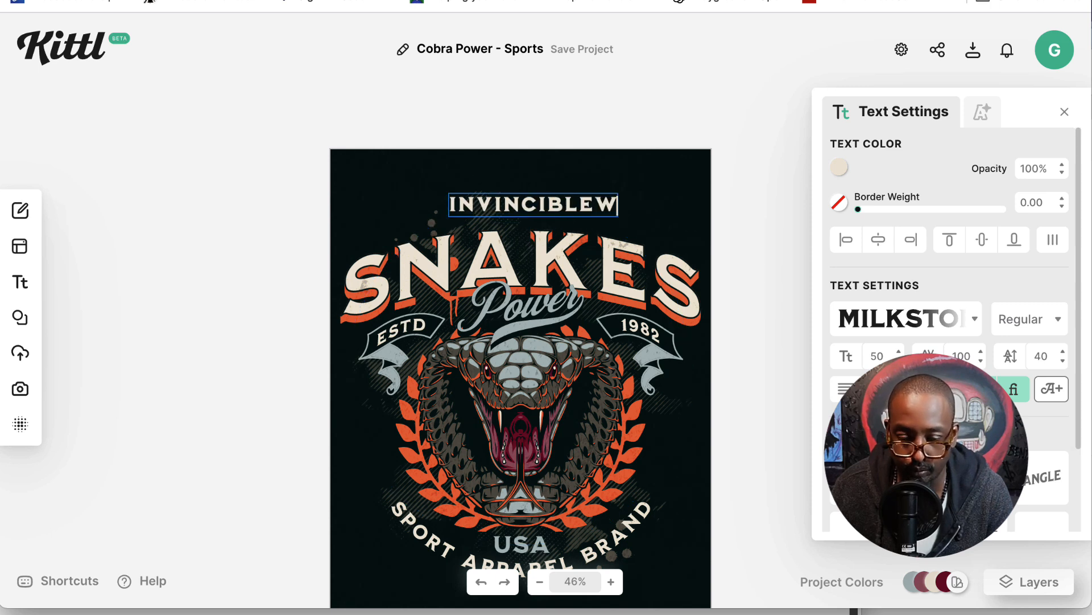
pyautogui.press('BackSpace')
pyautogui.press('BackSpace')
pyautogui.press('BackSpace')
pyautogui.press('BackSpace')
pyautogui.press('BackSpace')
pyautogui.press('BackSpace')
pyautogui.press('BackSpace')
pyautogui.press('BackSpace')
pyautogui.press('BackSpace')
pyautogui.press('BackSpace')
pyautogui.press('BackSpace')
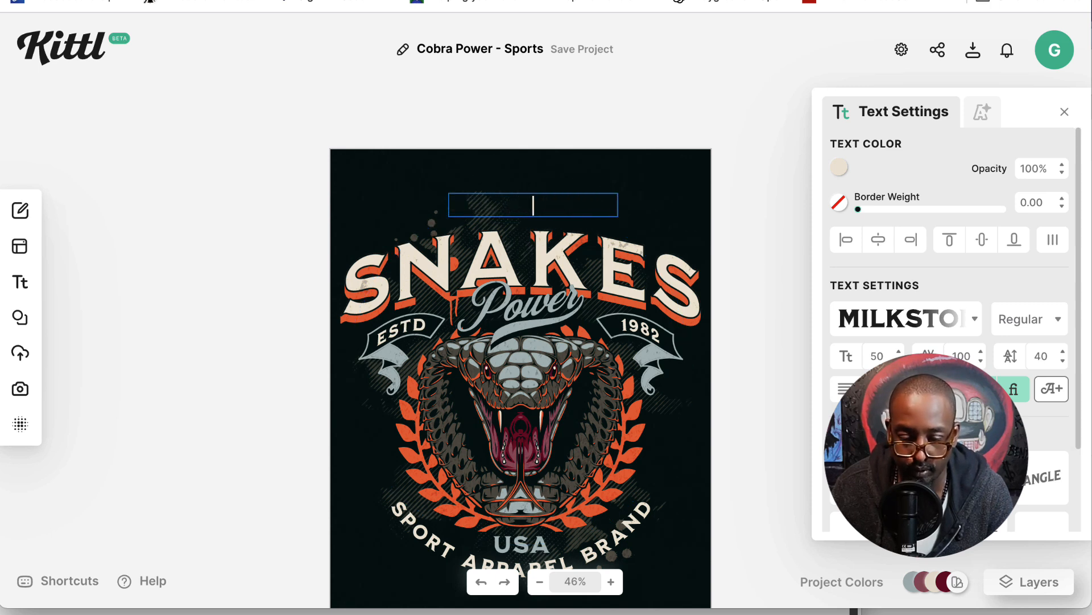
pyautogui.write('WATCH ')
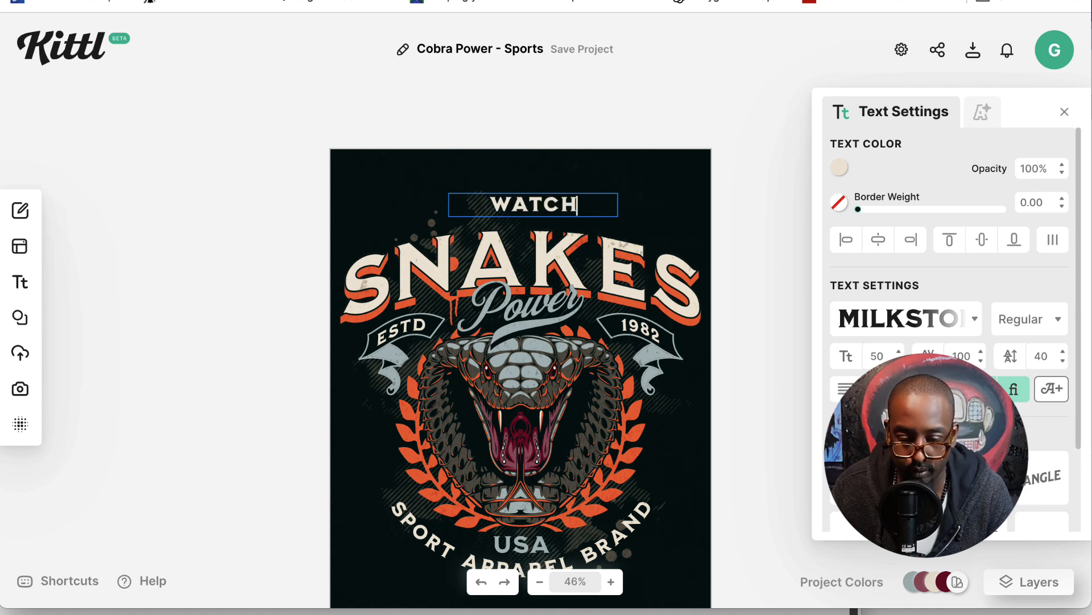
pyautogui.write('OUT')
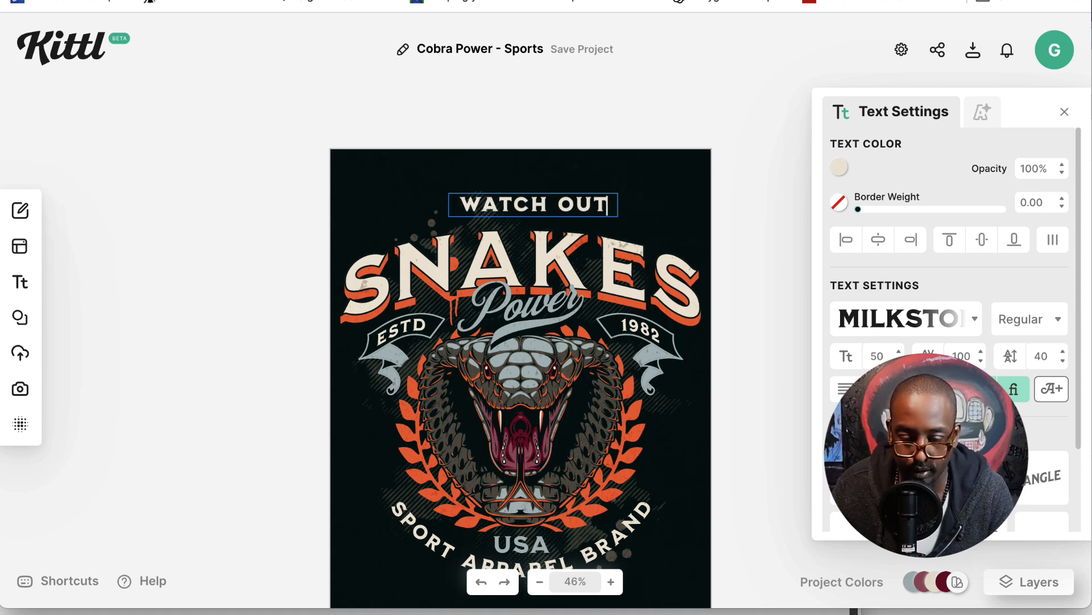
pyautogui.press('Return')
pyautogui.write('FOR THOSE')
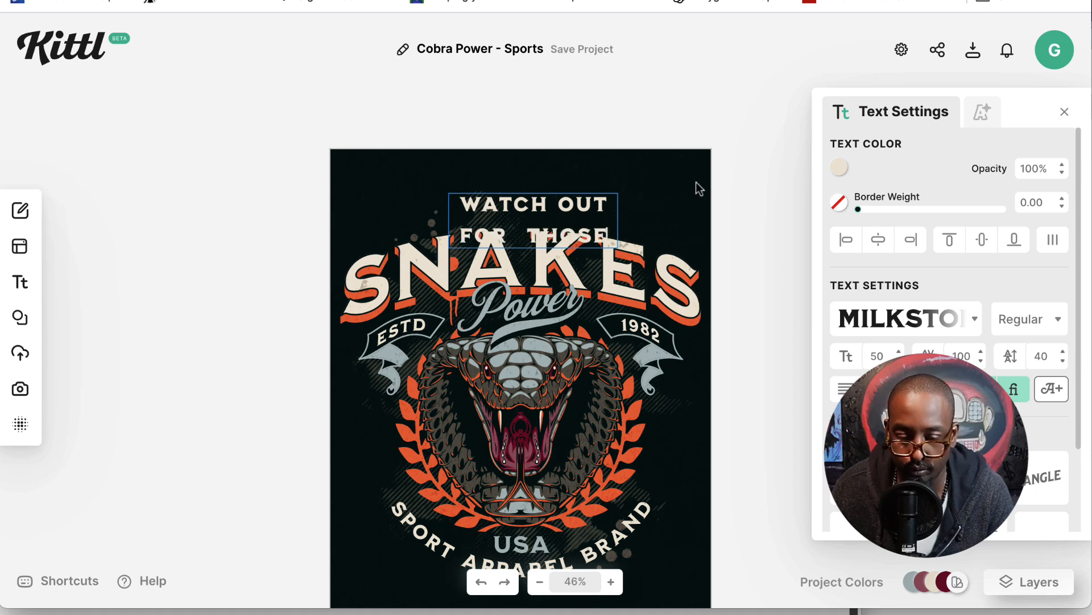
pyautogui.press('Escape')
pyautogui.doubleClick(611, 214)
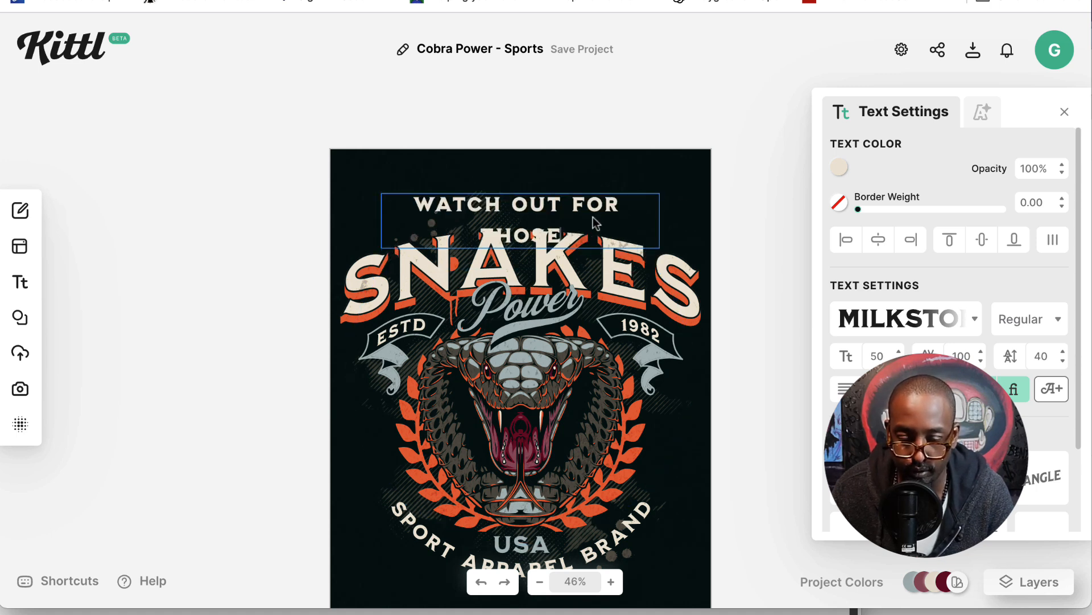
pyautogui.click(713, 206)
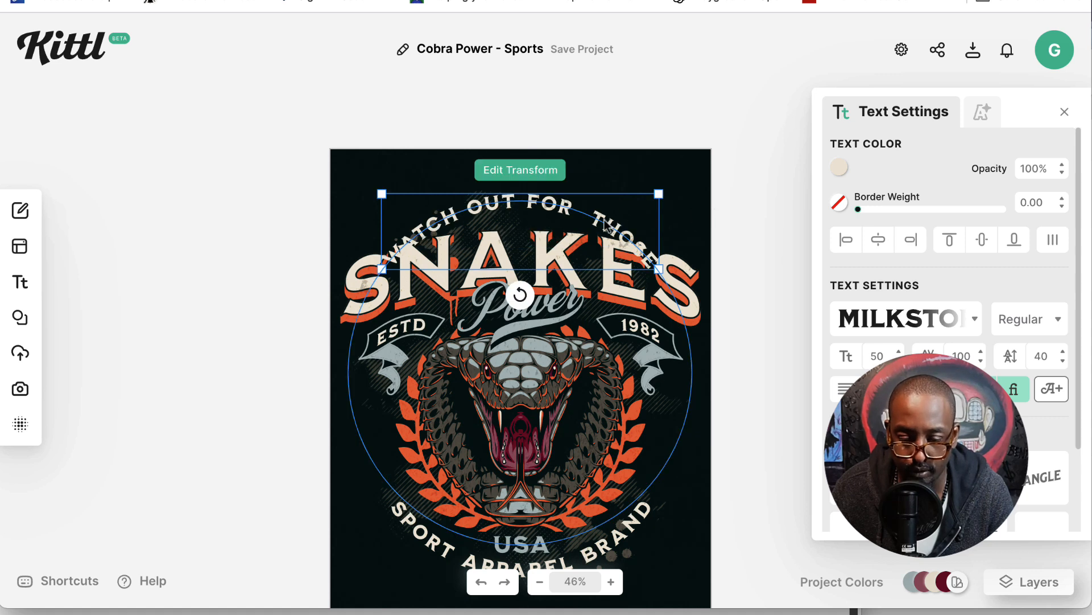
# Switch the WATCH OUT FOR THOSE text to a free-form path, then widen and bend it into a shallow arch above SNAKES
pyautogui.moveTo(605, 221); pyautogui.dragTo(605, 209)
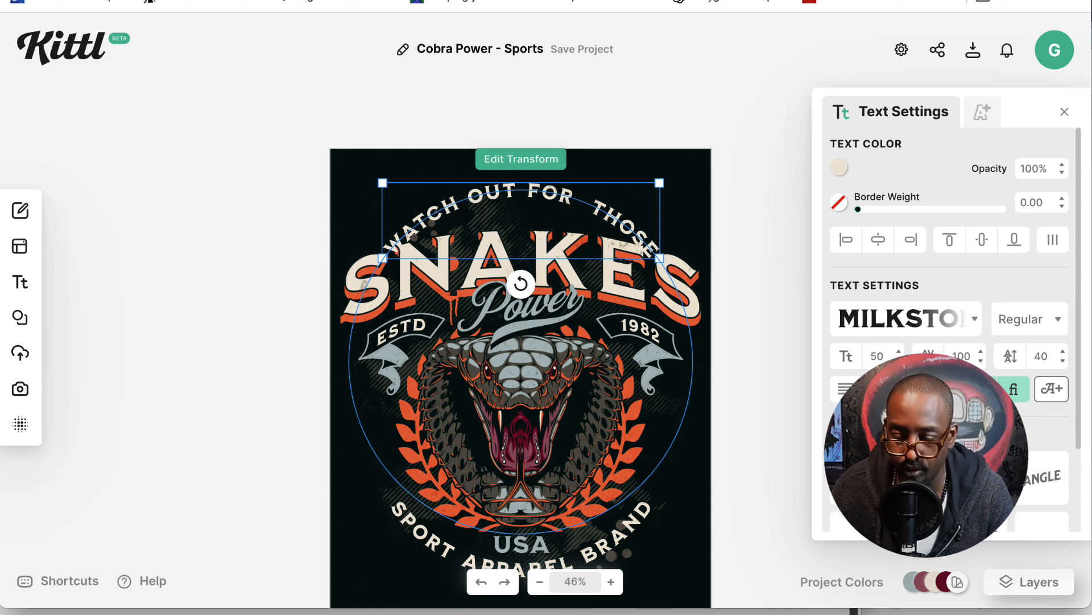
pyautogui.click(857, 477)
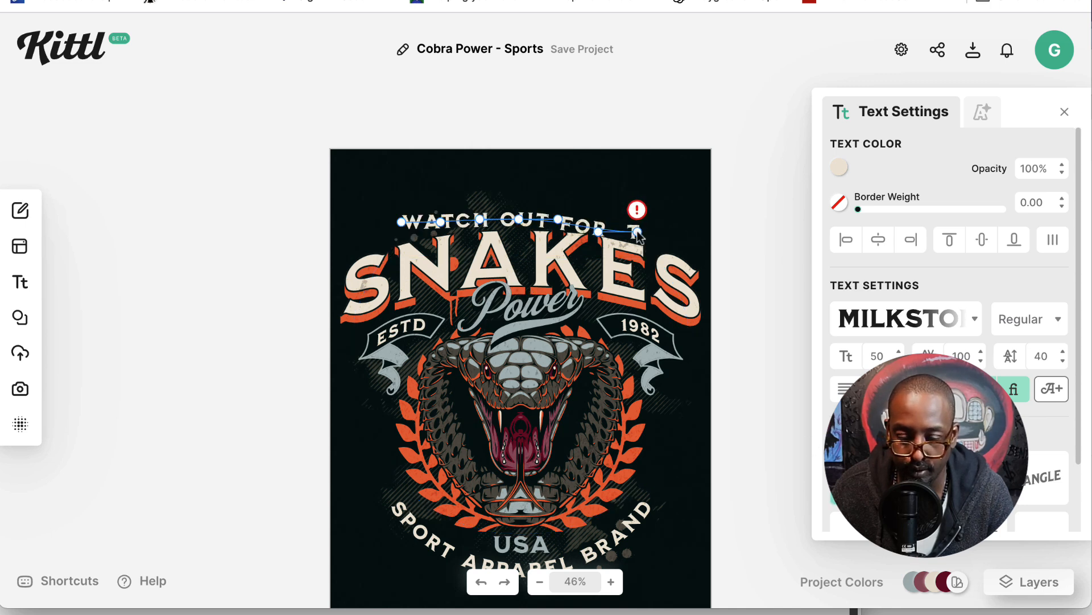
pyautogui.moveTo(637, 223); pyautogui.dragTo(698, 219)
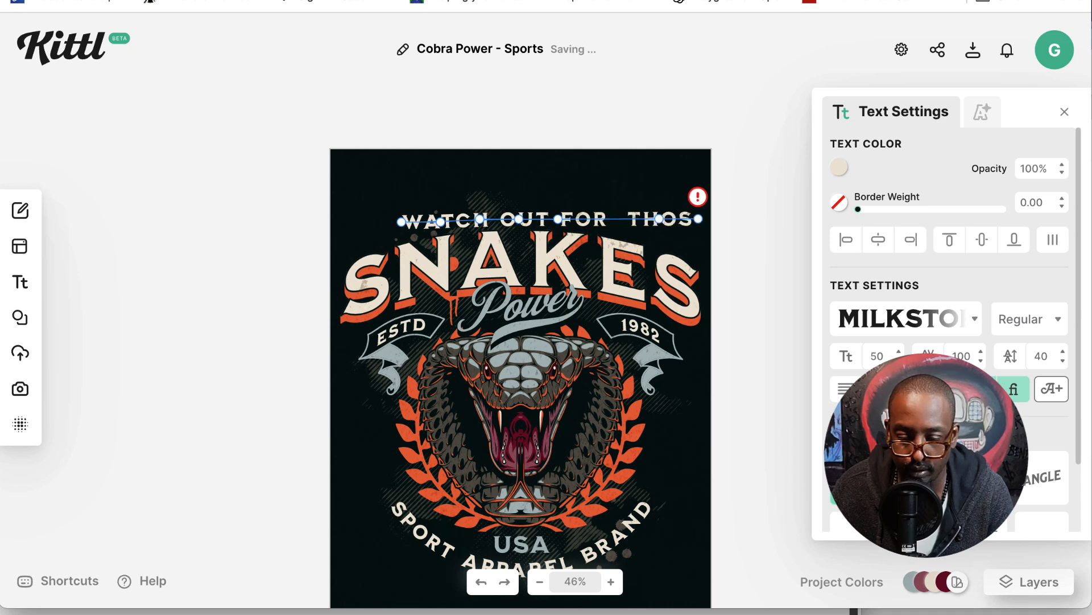
pyautogui.moveTo(589, 222); pyautogui.dragTo(527, 223)
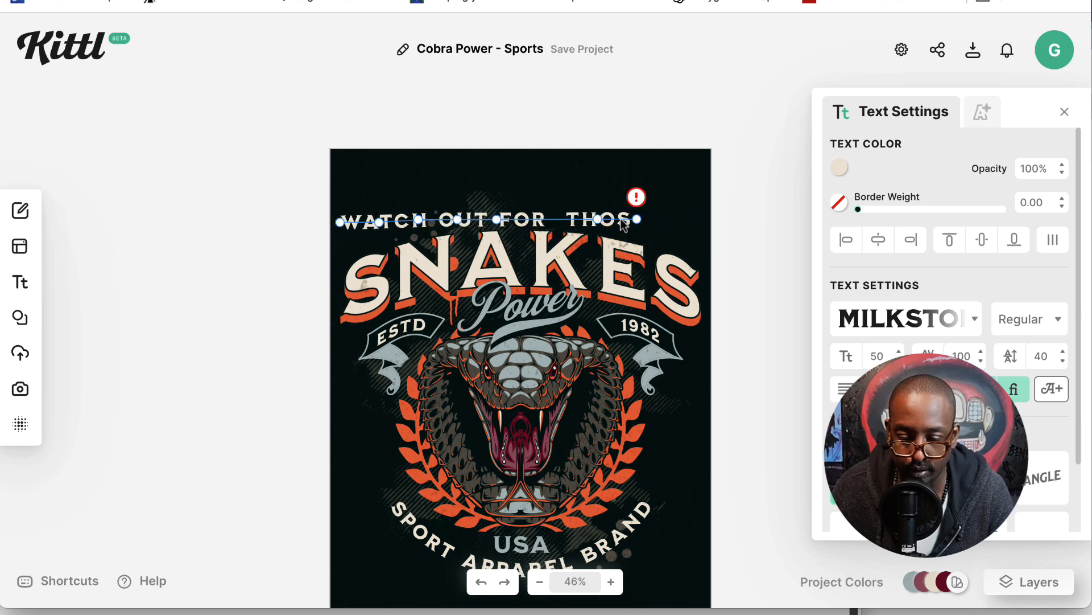
pyautogui.moveTo(640, 221); pyautogui.dragTo(673, 239)
pyautogui.moveTo(341, 225); pyautogui.dragTo(390, 230)
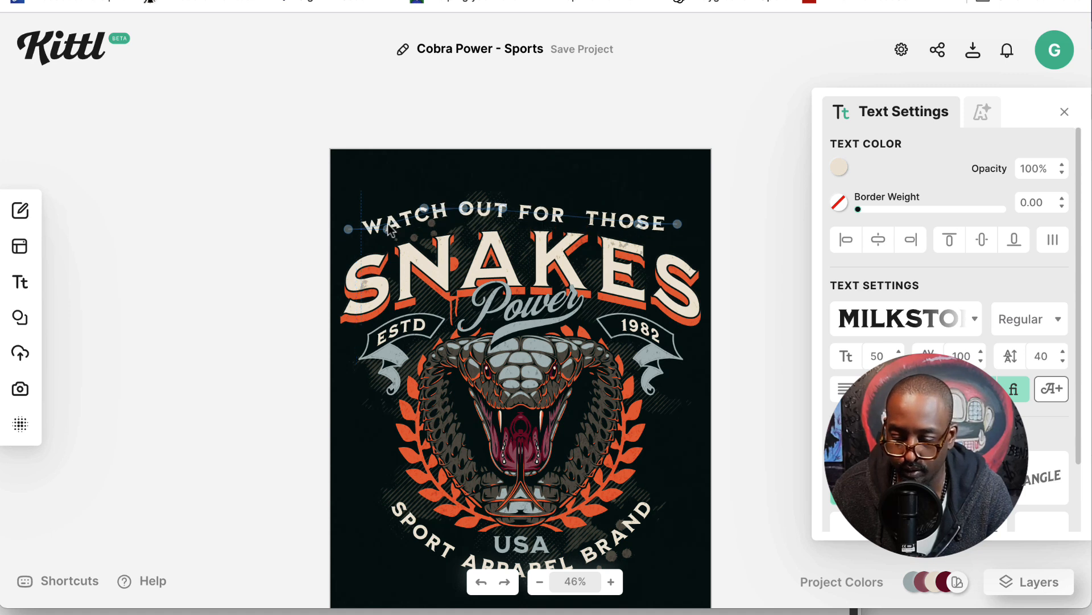
# Lower both ends of the WATCH OUT FOR THOSE path and nudge the text so its arch follows the SNAKES headline
pyautogui.moveTo(348, 229); pyautogui.dragTo(390, 223)
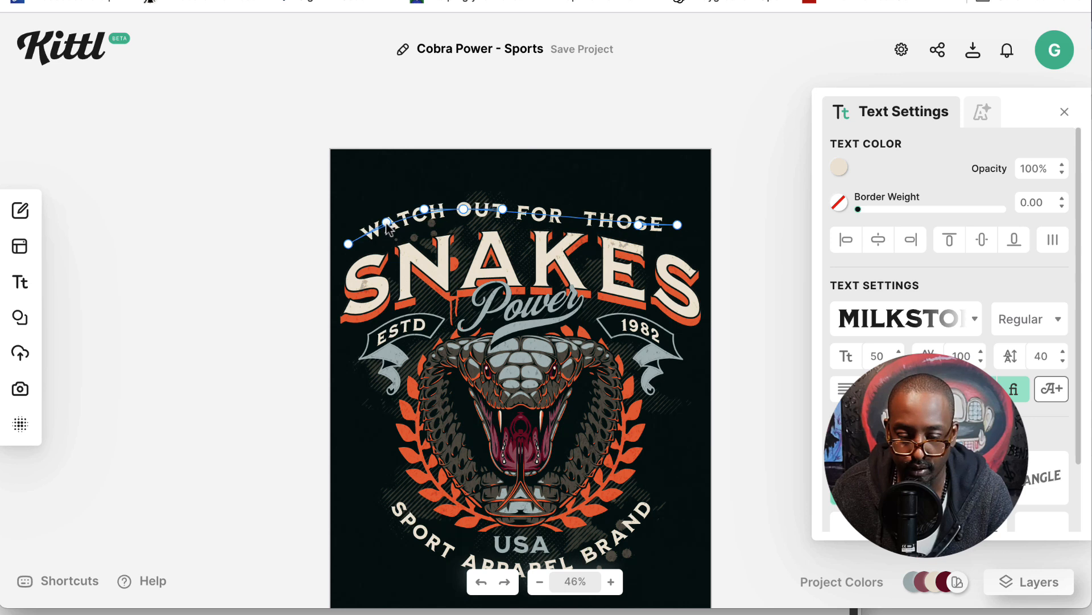
pyautogui.moveTo(504, 210); pyautogui.dragTo(505, 203)
pyautogui.moveTo(679, 226); pyautogui.dragTo(642, 213)
pyautogui.moveTo(506, 205); pyautogui.dragTo(553, 221)
pyautogui.click(613, 201)
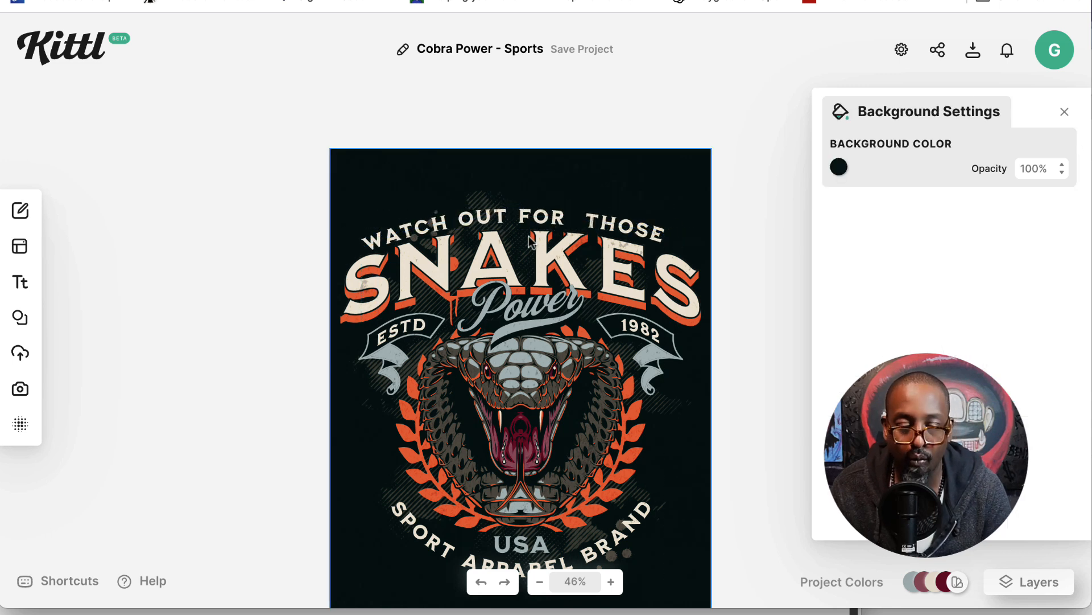
pyautogui.moveTo(542, 210); pyautogui.dragTo(545, 214)
# Replace the script word Power beneath the SNAKES headline with In The
pyautogui.scroll(-5, 529, 228)
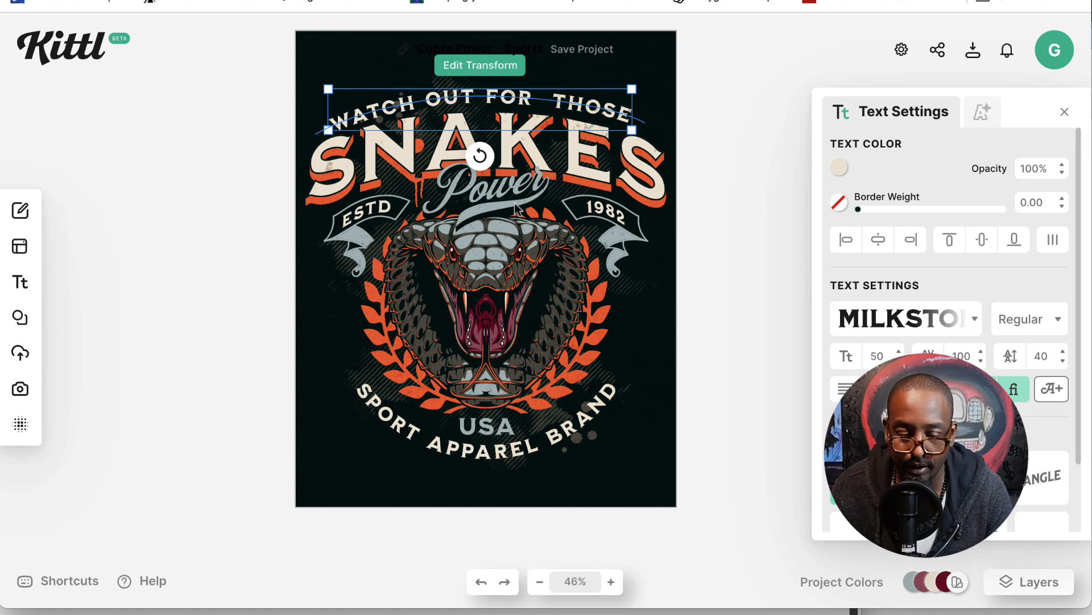
pyautogui.click(511, 194)
pyautogui.doubleClick(515, 189)
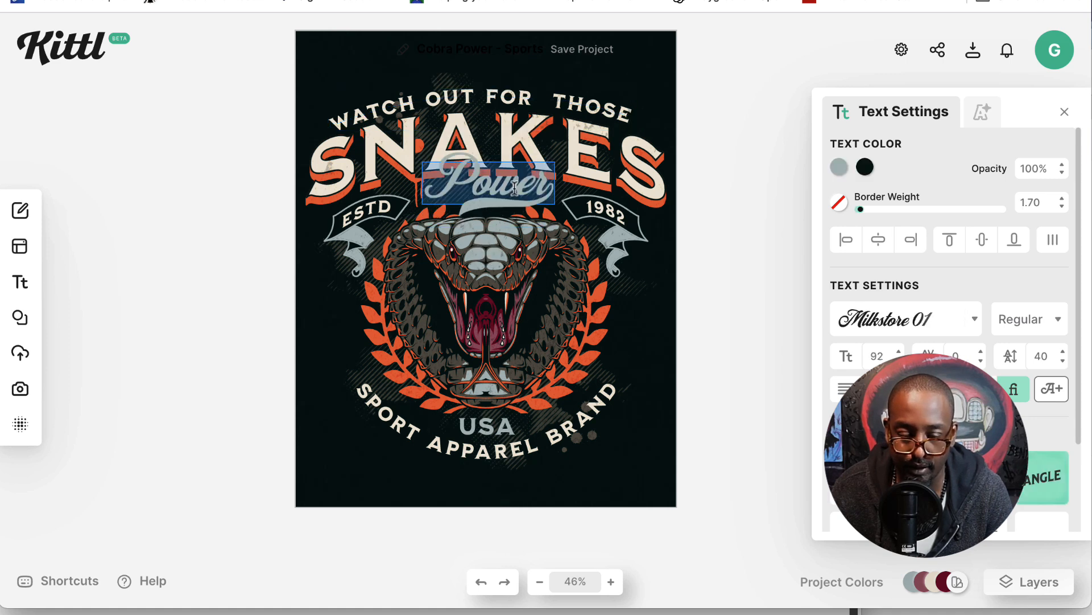
pyautogui.write('Th')
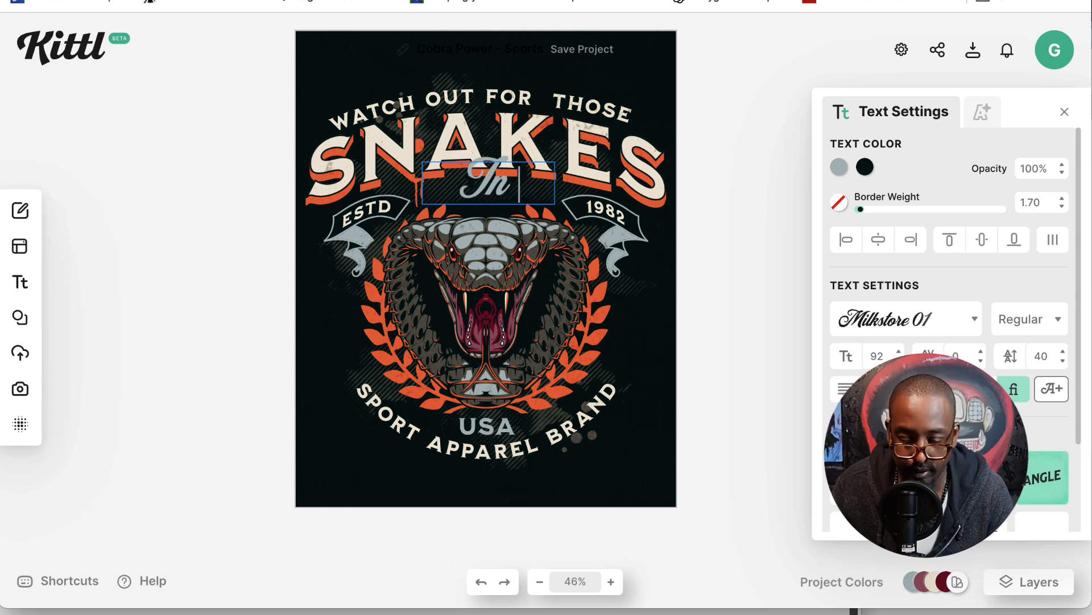
pyautogui.write(' The')
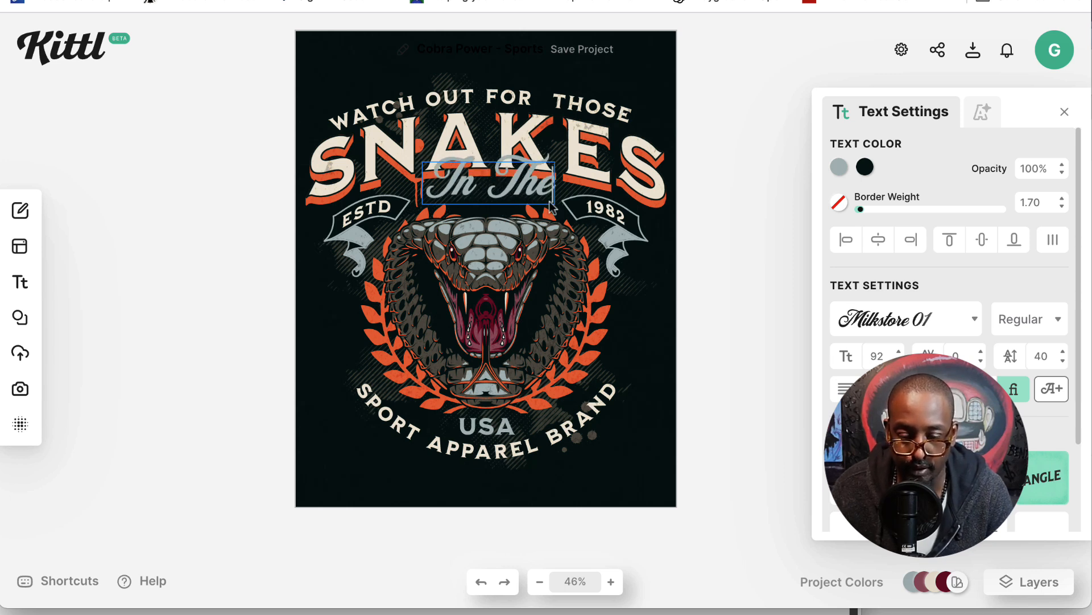
pyautogui.press('Escape')
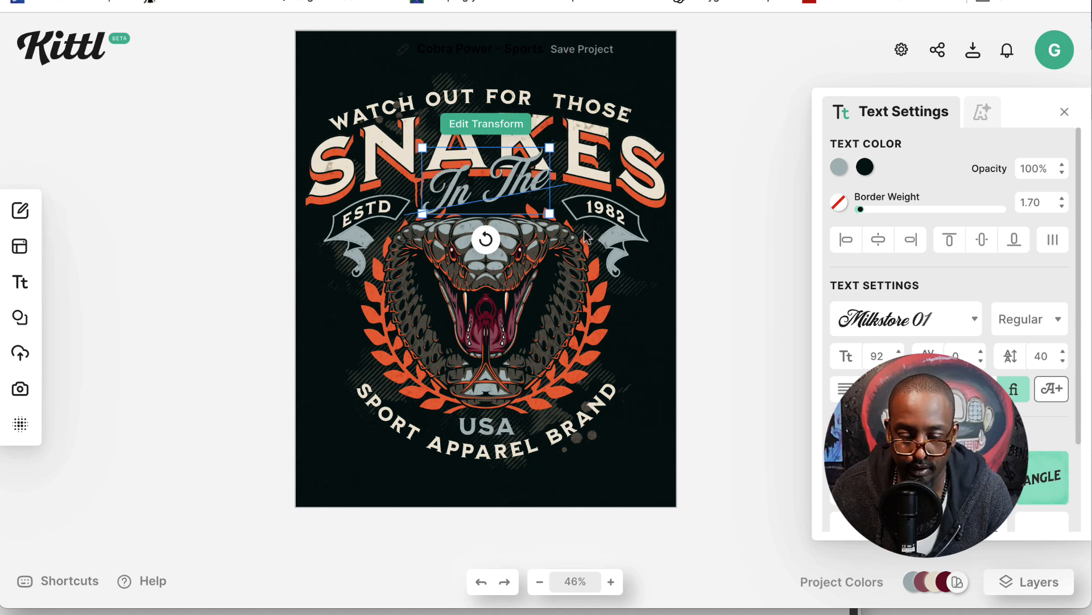
# Replace the curved SPORT APPAREL BRAND text below the cobra with GRASS and delete the USA text above it
pyautogui.click(550, 444)
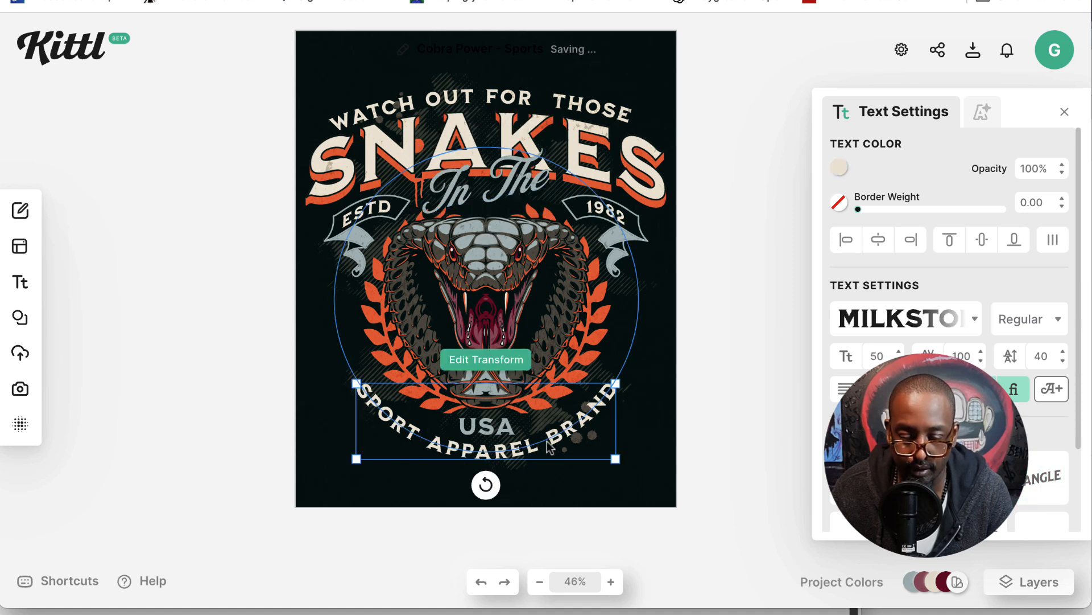
pyautogui.doubleClick(569, 432)
pyautogui.moveTo(557, 420); pyautogui.dragTo(385, 401)
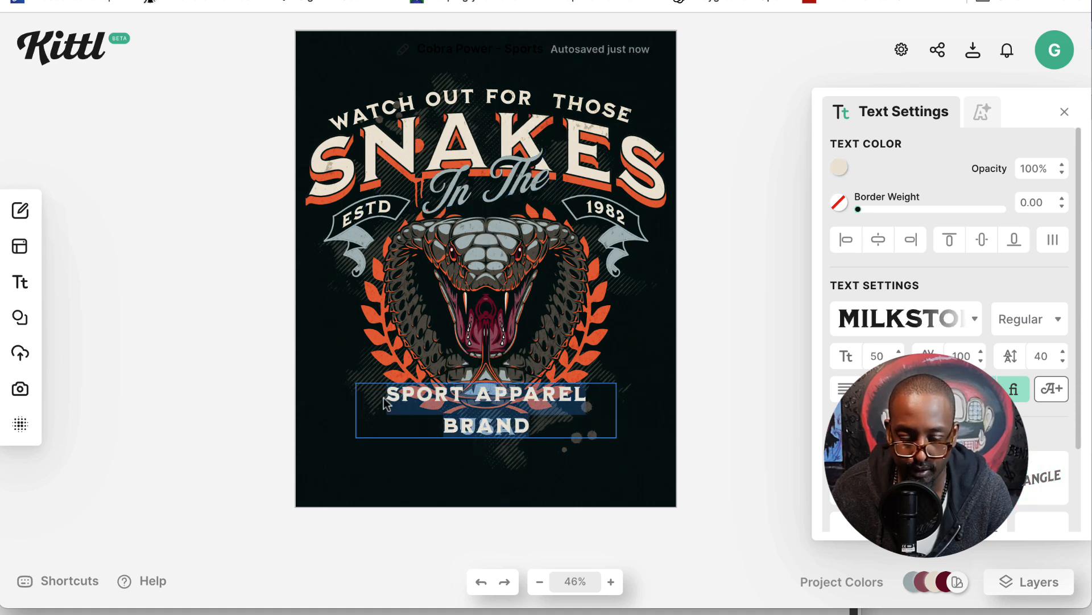
pyautogui.write('G')
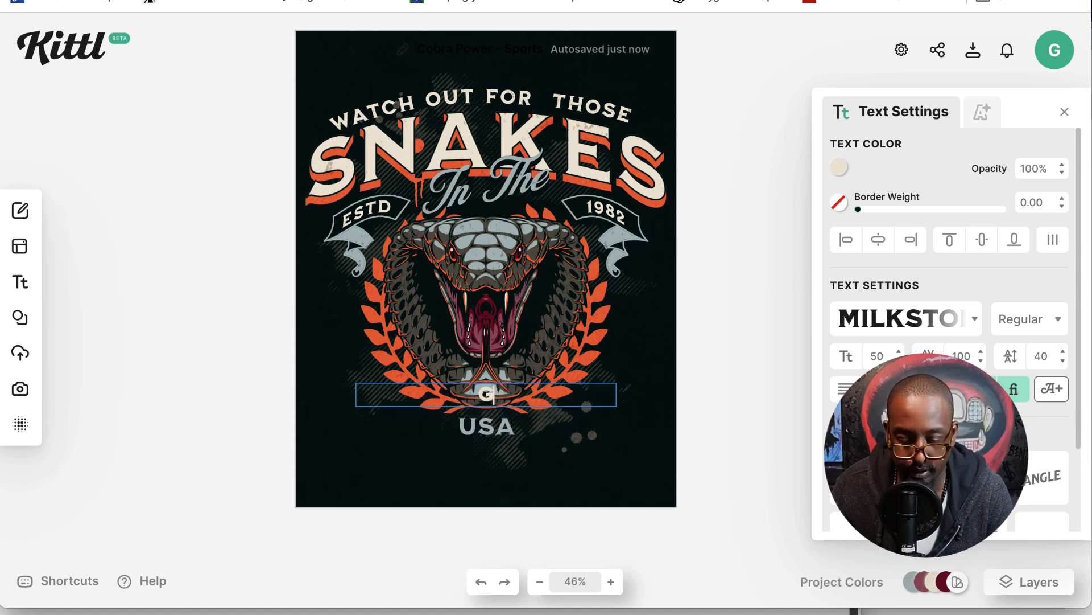
pyautogui.write('RASS')
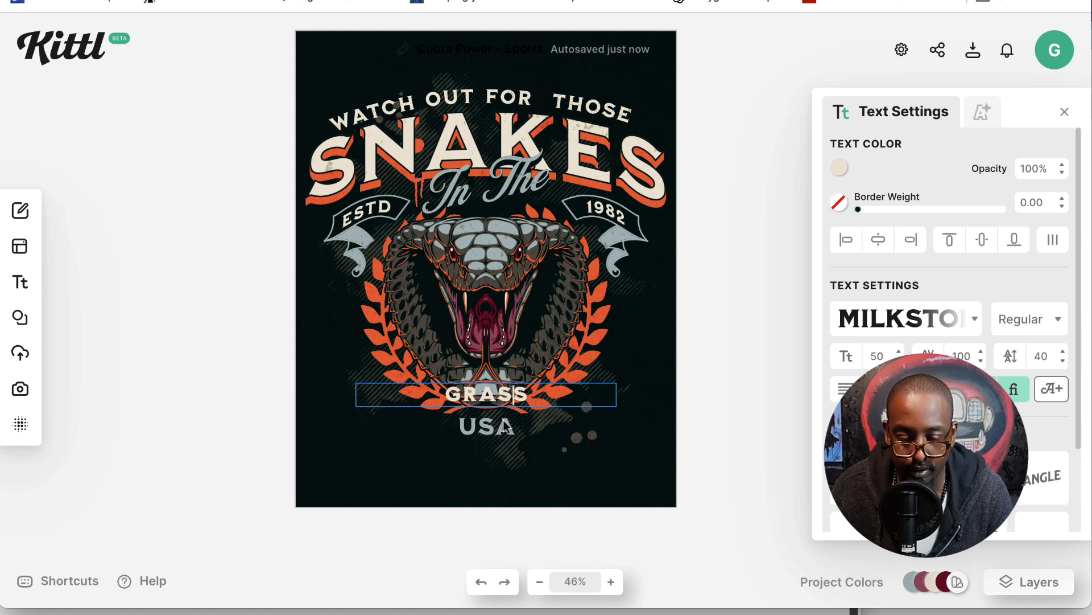
pyautogui.press('Escape')
pyautogui.click(507, 436)
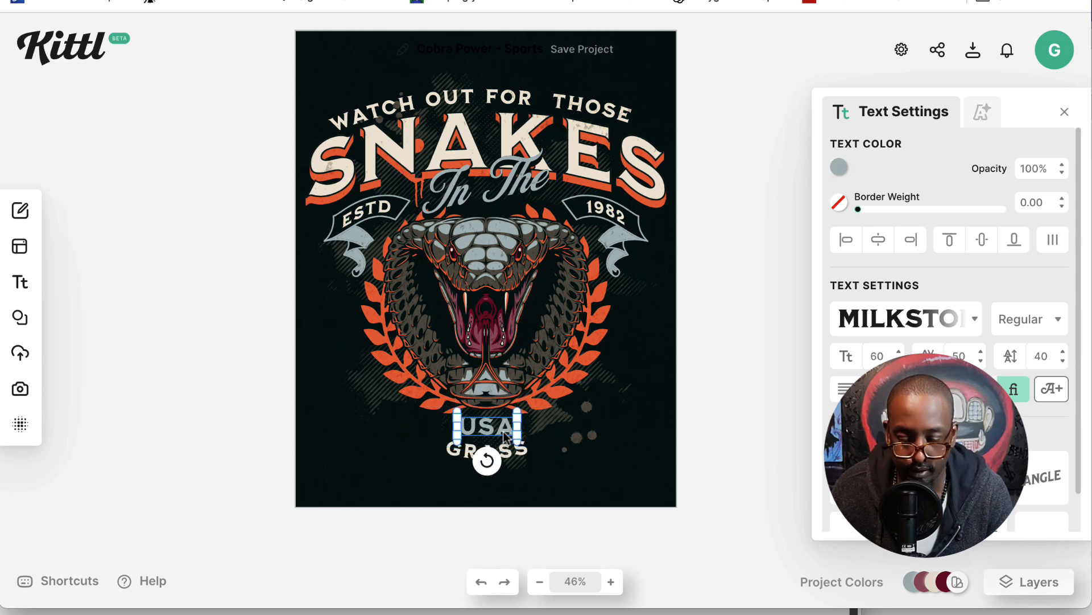
pyautogui.press('Delete')
# Increase the font size of the curved GRASS text to 167
pyautogui.click(503, 467)
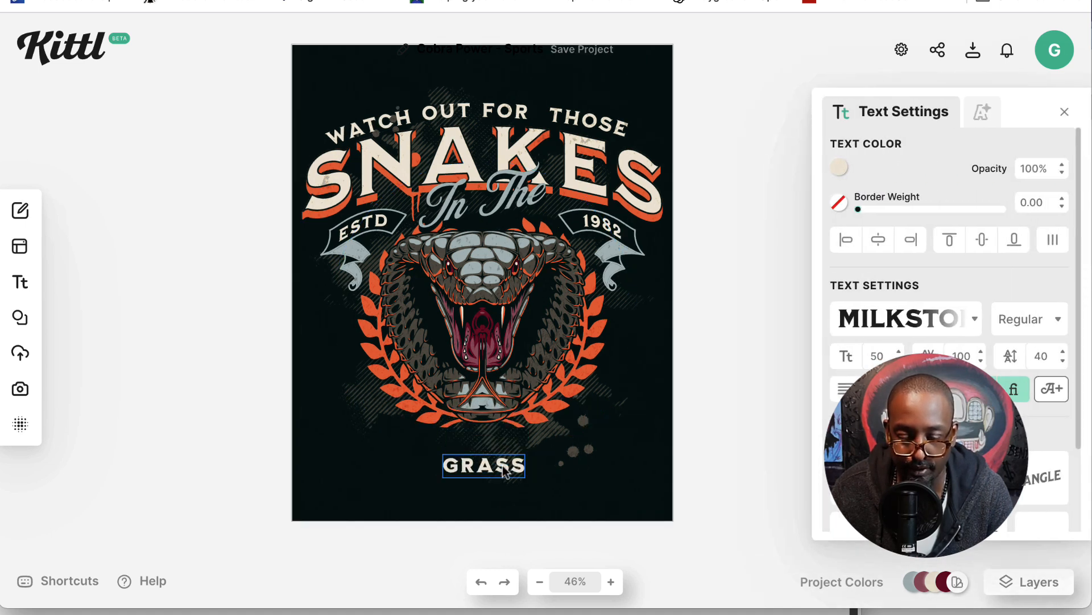
pyautogui.click(517, 468)
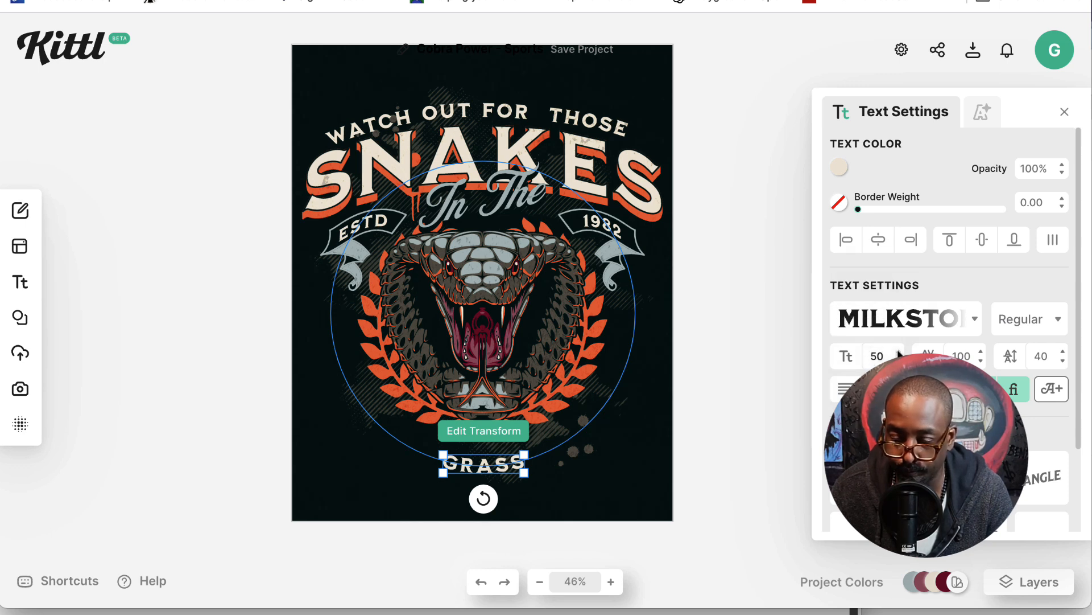
pyautogui.click(899, 351)
pyautogui.moveTo(899, 353); pyautogui.dragTo(898, 353)
pyautogui.click(898, 353)
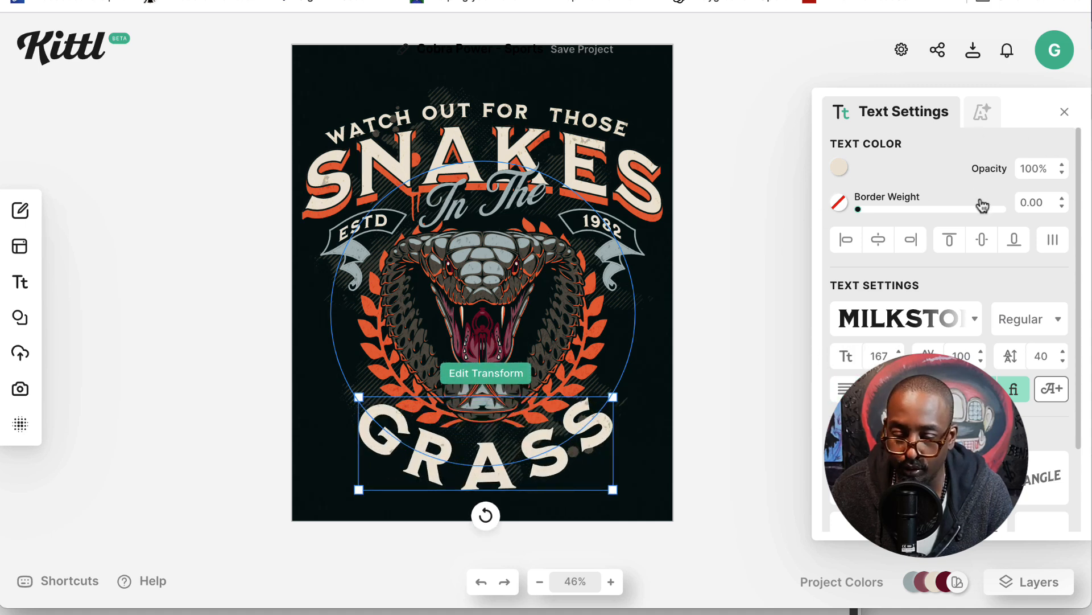
# Apply the Detailed 3d Shadow shading effect to the GRASS text
pyautogui.click(988, 118)
pyautogui.click(986, 199)
pyautogui.click(1037, 212)
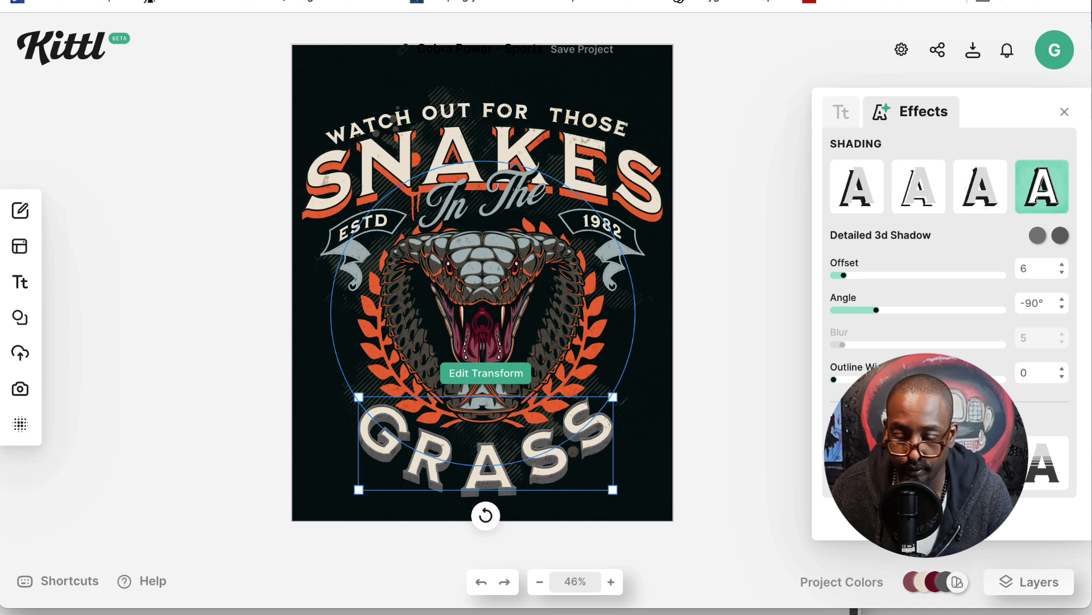
pyautogui.moveTo(958, 579)
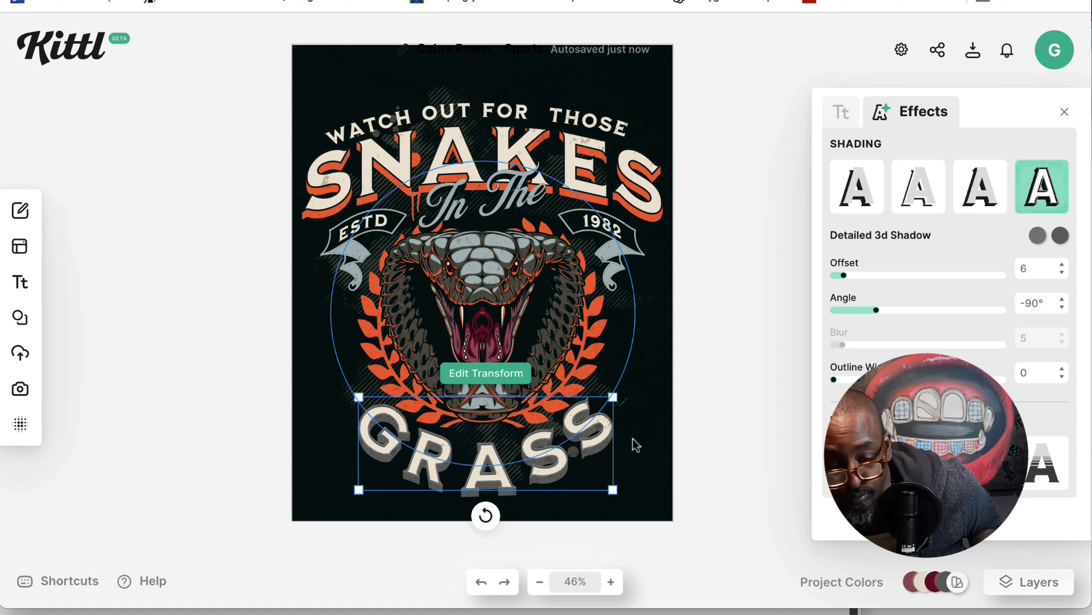
pyautogui.click(1060, 236)
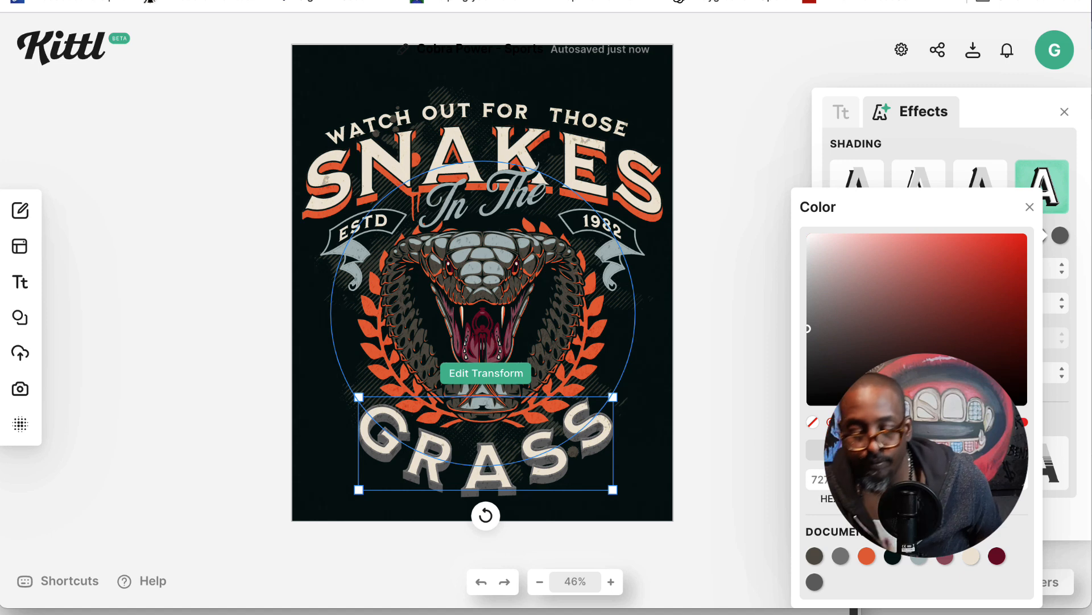
pyautogui.click(725, 410)
pyautogui.click(639, 402)
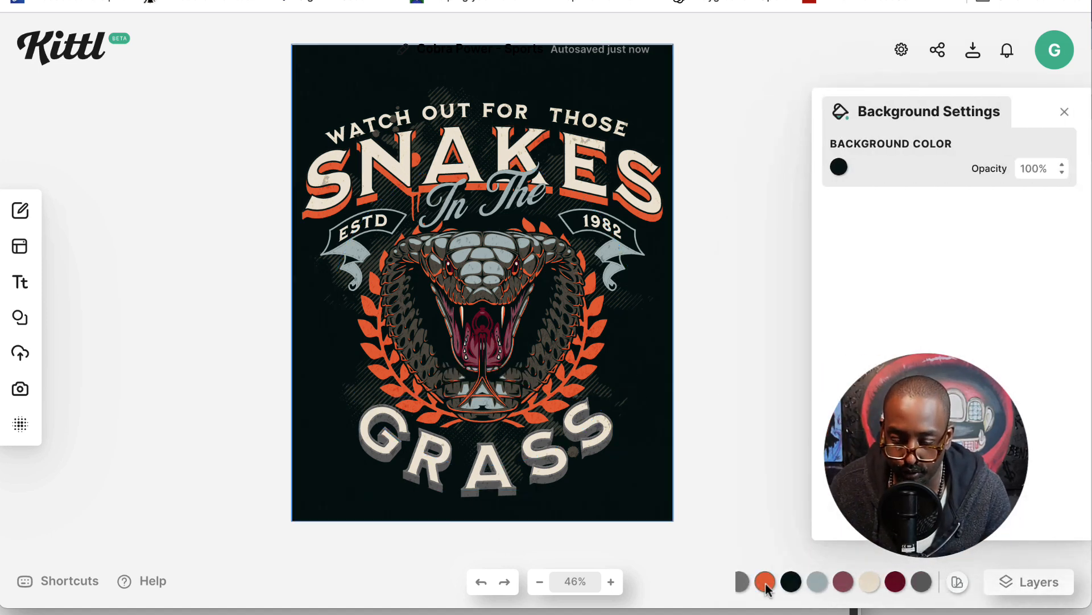
pyautogui.click(788, 588)
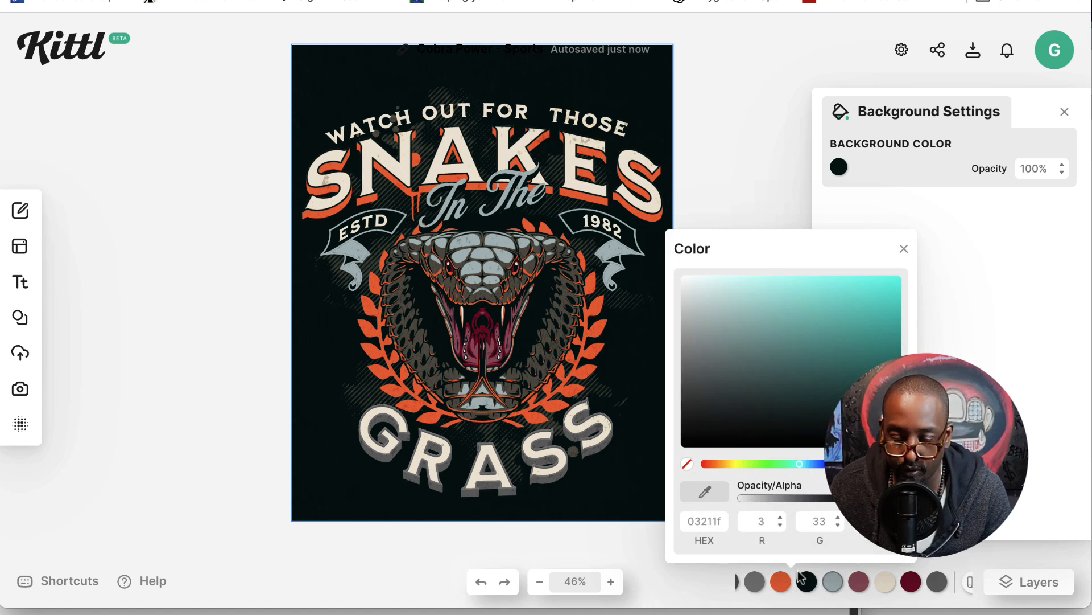
pyautogui.click(1004, 268)
pyautogui.click(596, 437)
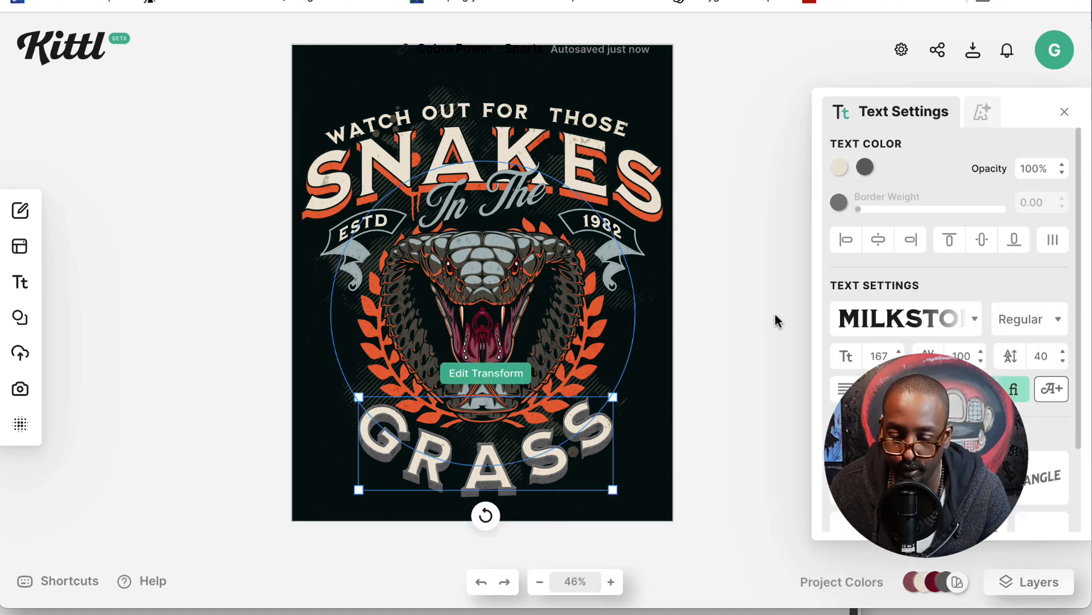
pyautogui.click(578, 458)
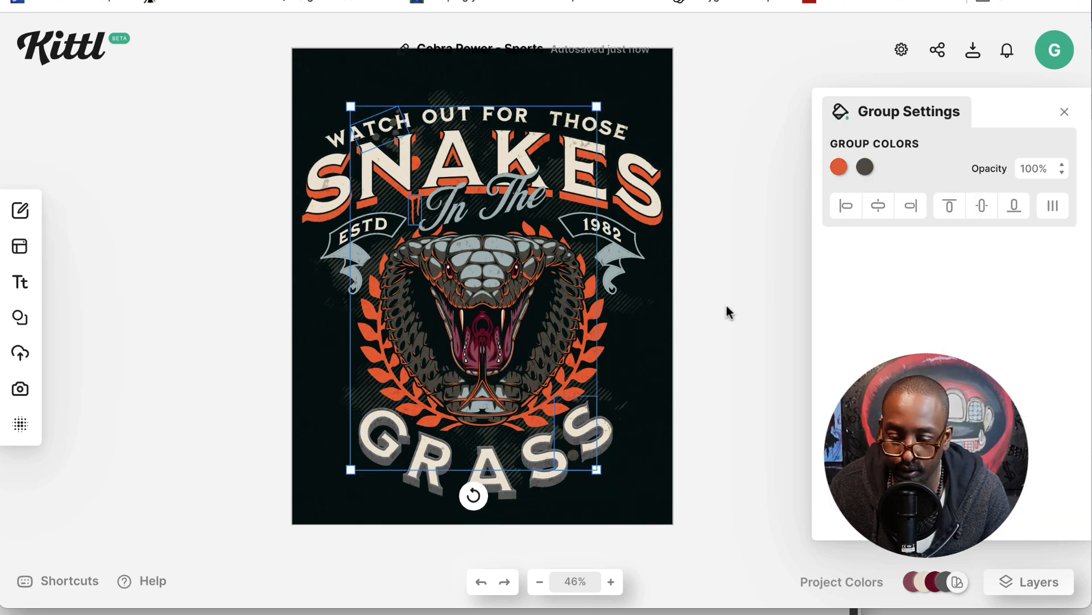
pyautogui.click(585, 476)
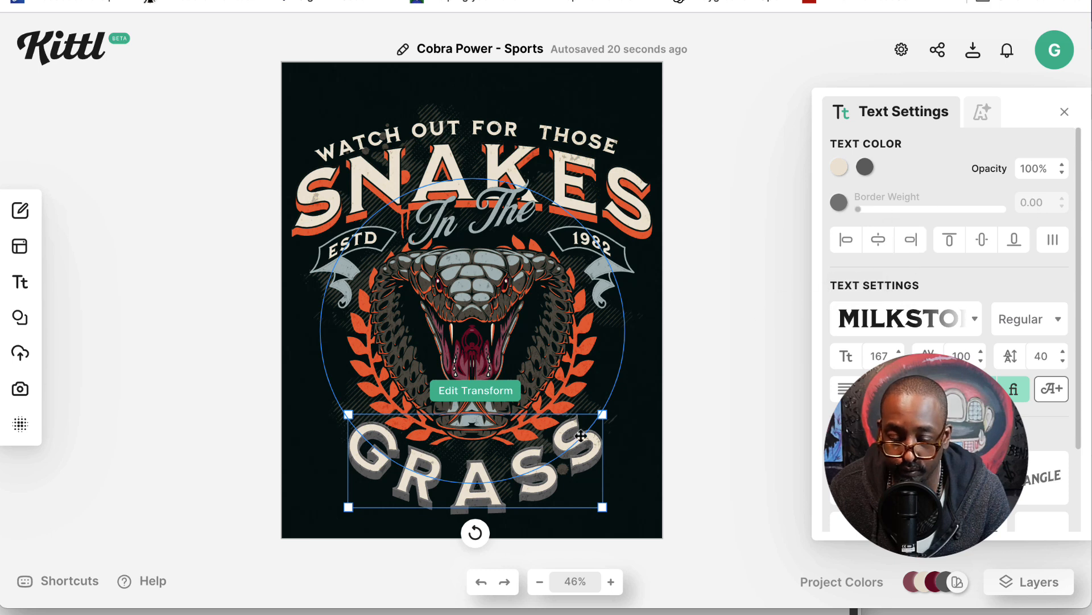
pyautogui.doubleClick(539, 508)
pyautogui.click(556, 483)
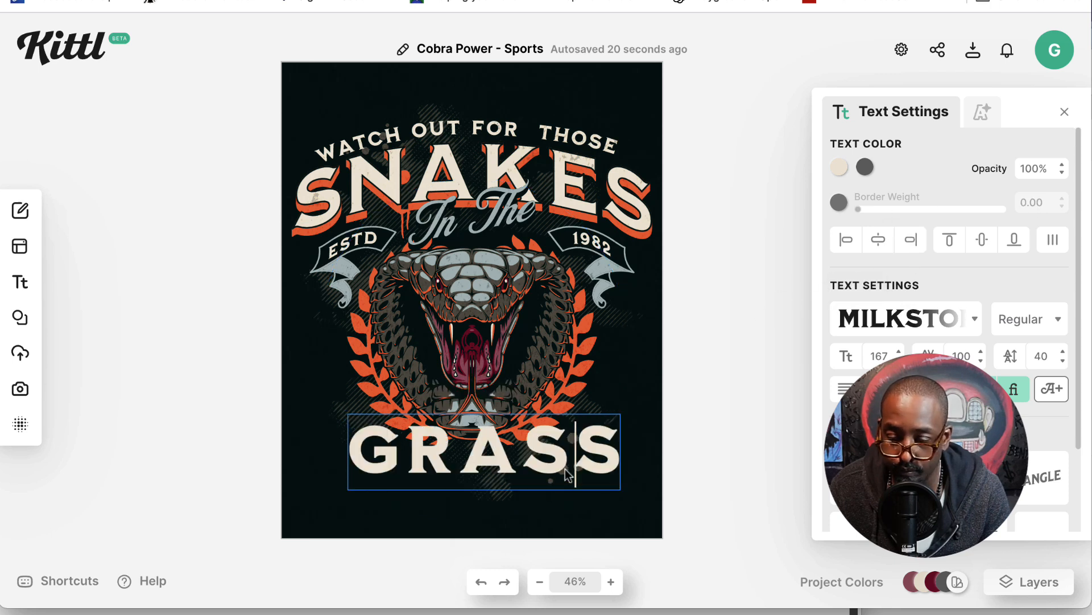
pyautogui.press('Escape')
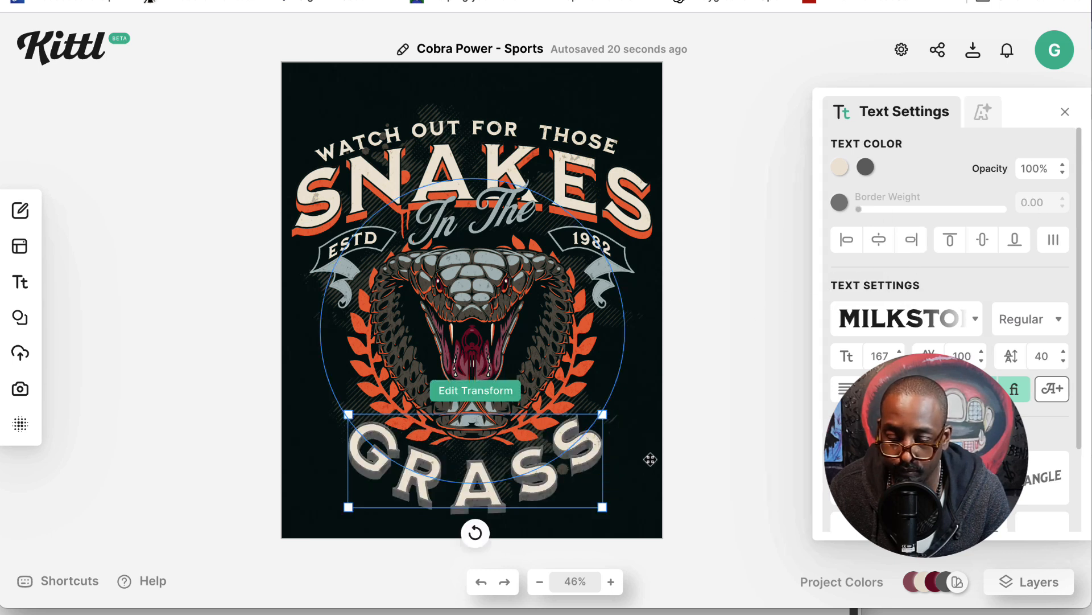
pyautogui.doubleClick(578, 464)
pyautogui.click(576, 467)
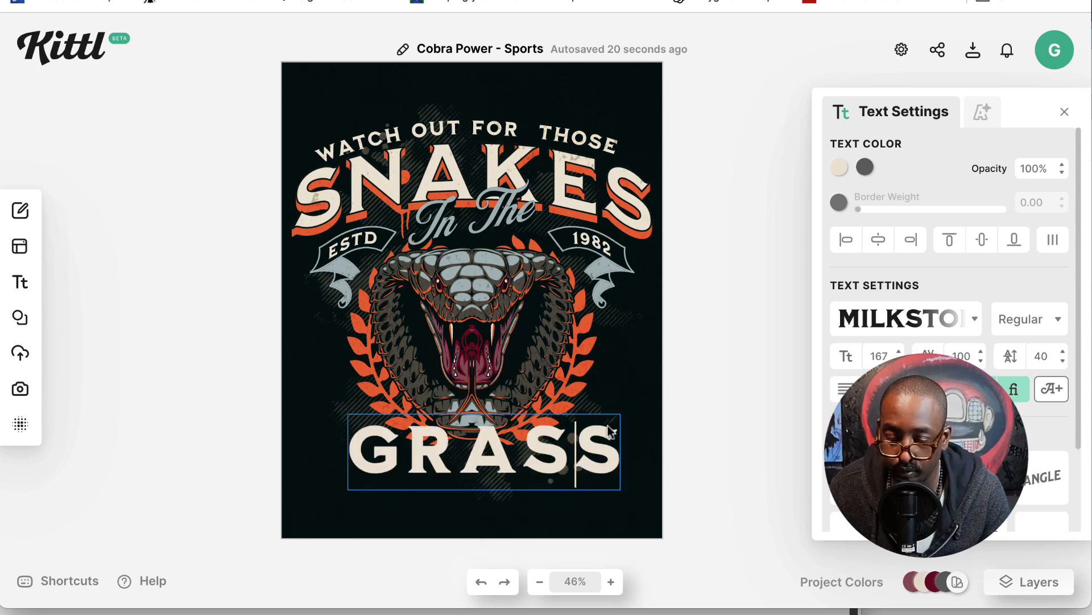
pyautogui.press('Escape')
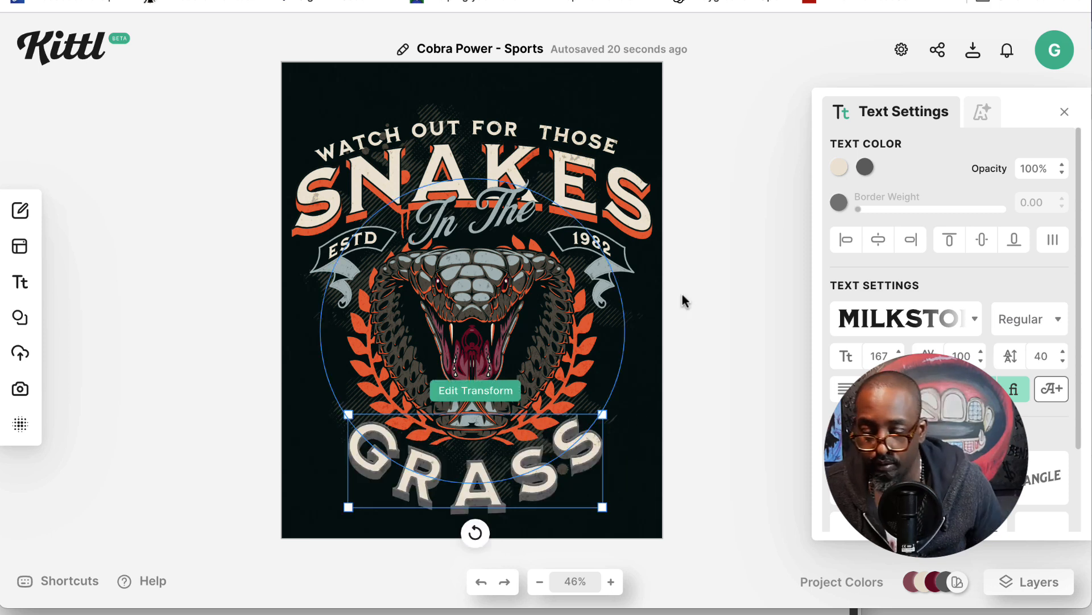
# Set the shadow color of the GRASS text to the orange document color used in the SNAKES headline's shadow
pyautogui.click(866, 167)
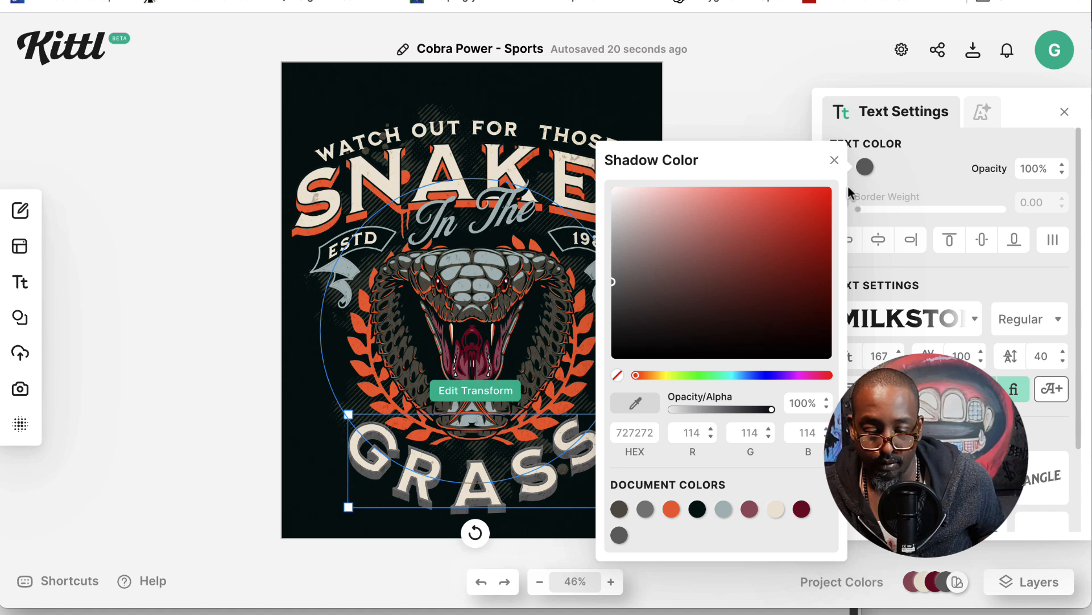
pyautogui.click(672, 509)
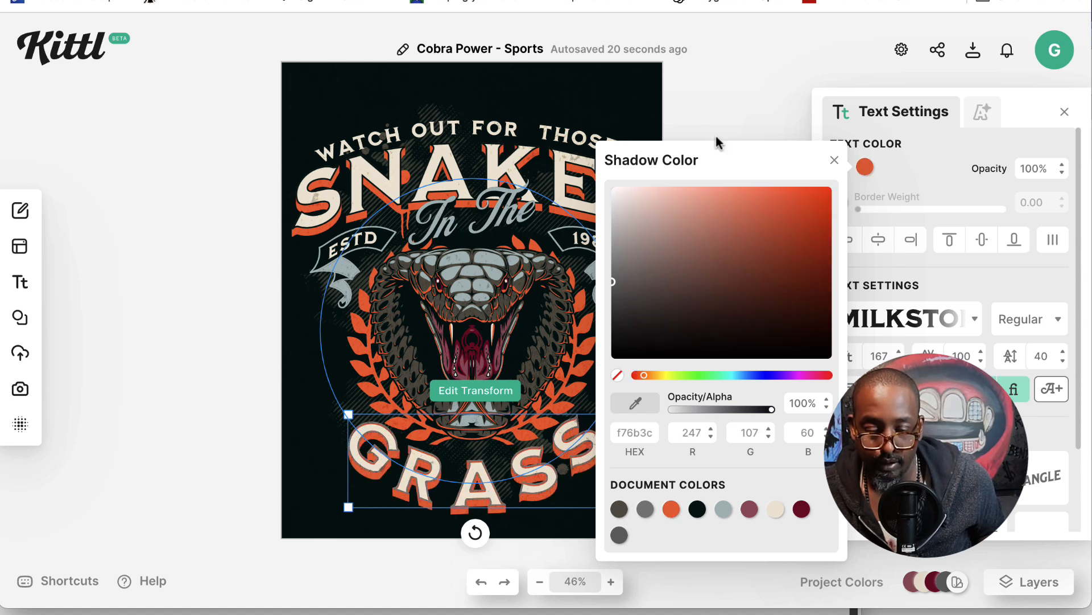
pyautogui.click(723, 114)
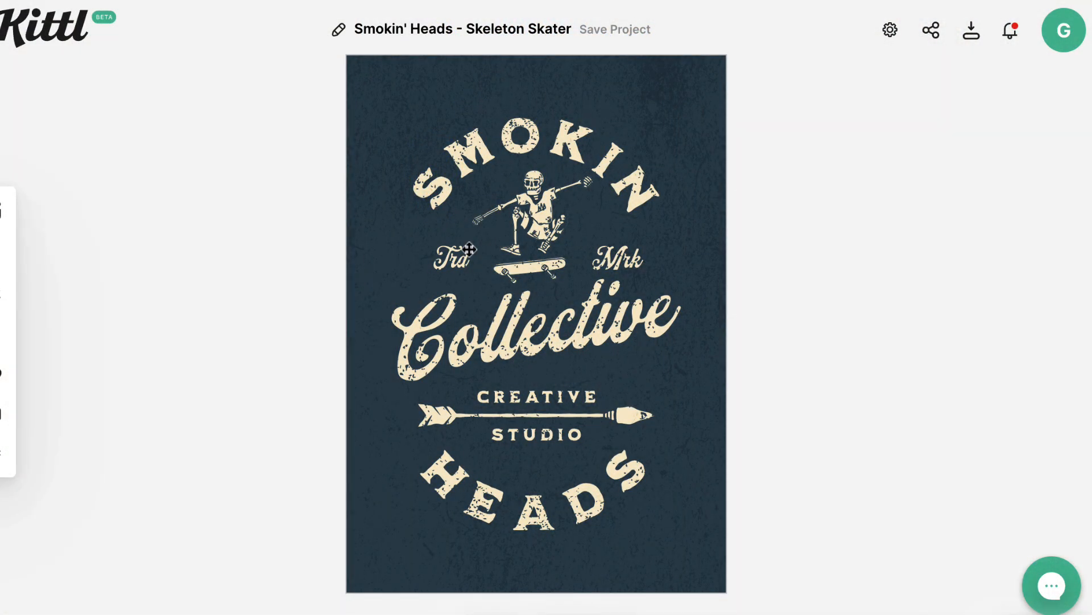
# Upload chair_icon.svg from the Desktop to the uploads library of the Smokin' Heads - Skeleton Skater project
pyautogui.moveTo(2, 253)
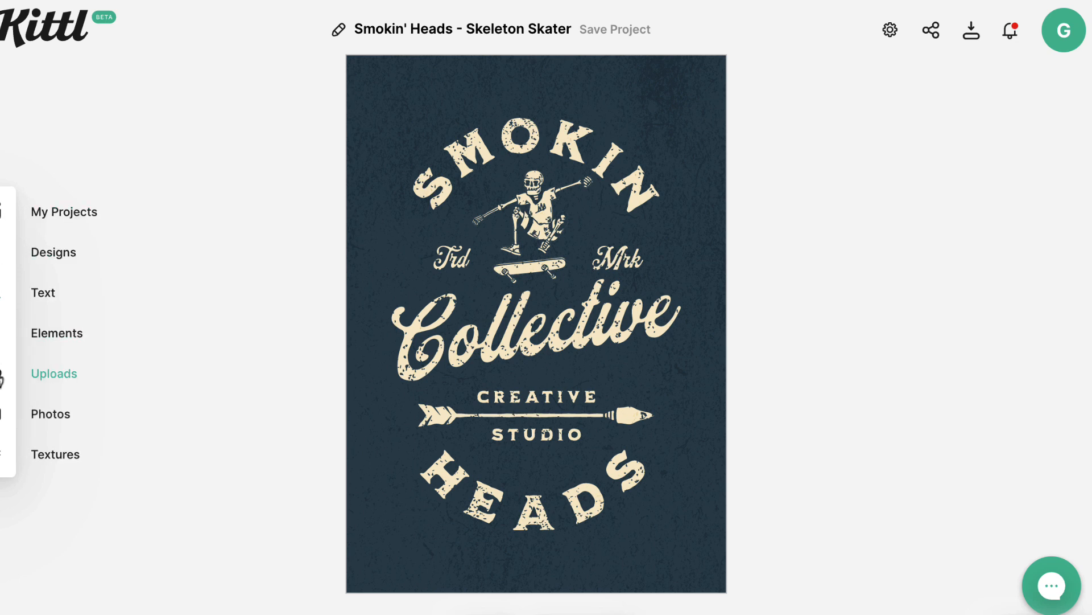
pyautogui.click(1, 373)
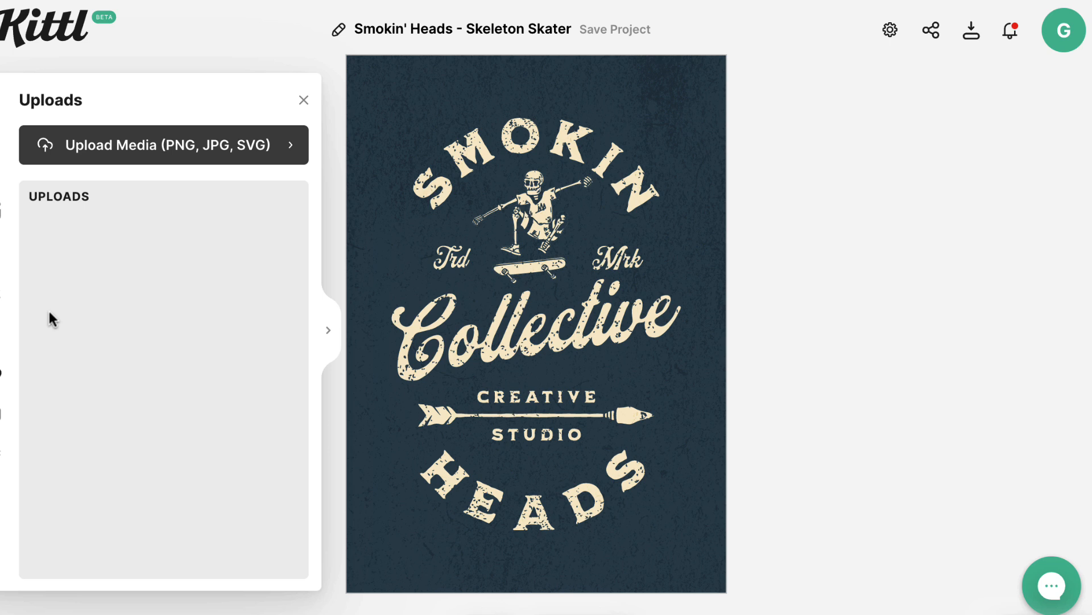
pyautogui.click(164, 149)
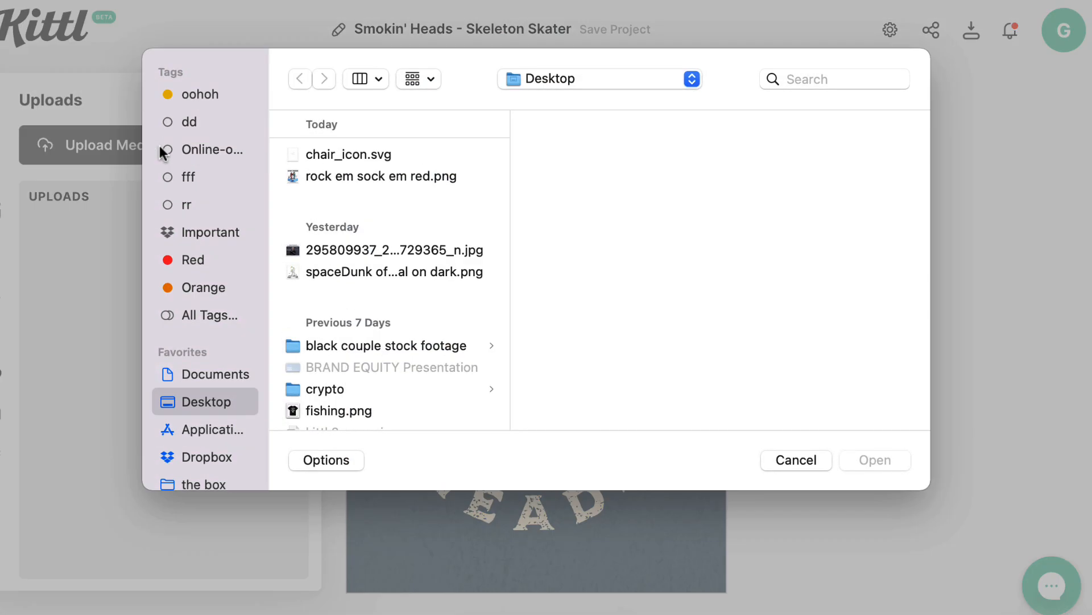
pyautogui.click(327, 153)
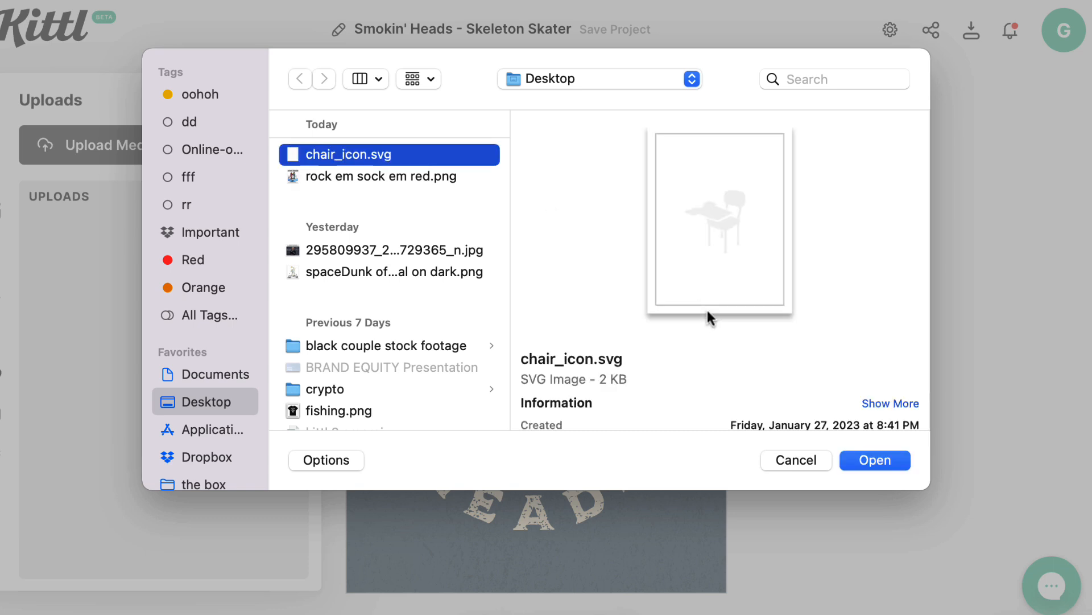
pyautogui.click(865, 457)
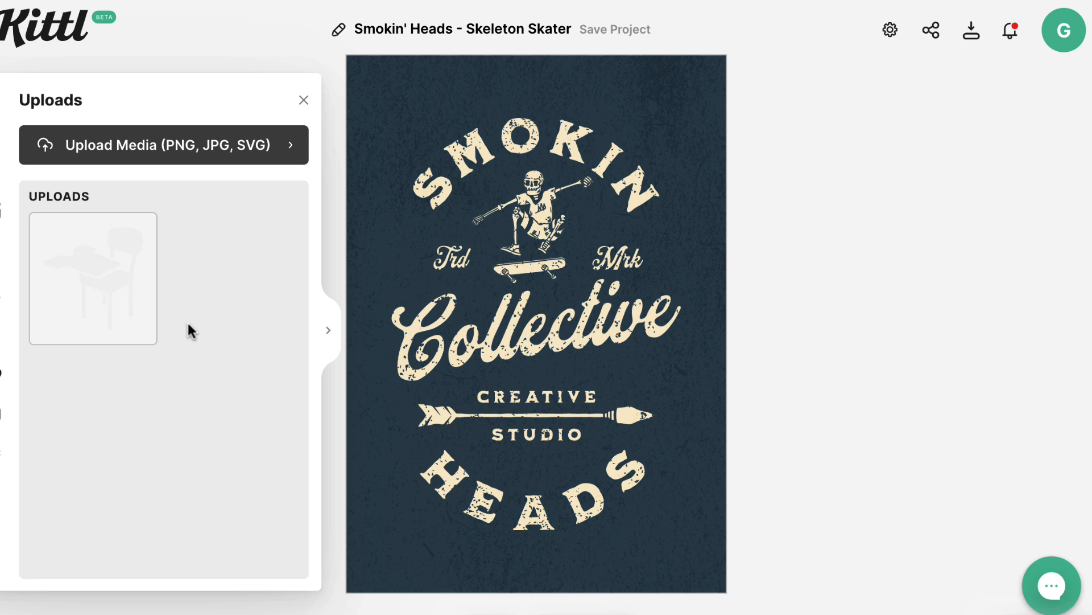
# Add the uploaded chair graphic to the design beside the Collective text and clear out the arrow graphic below it
pyautogui.moveTo(108, 288)
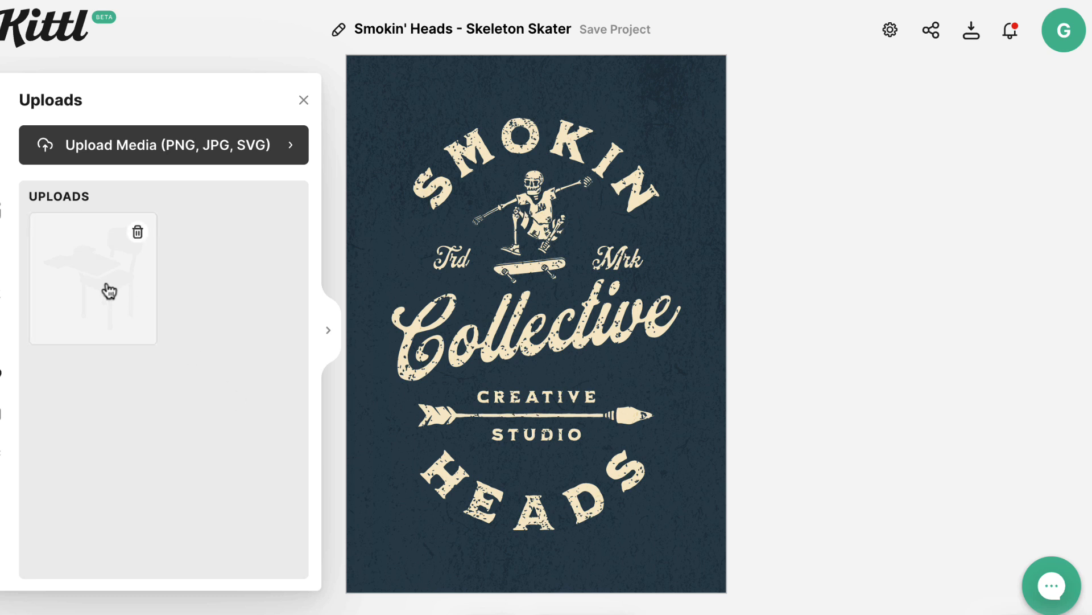
pyautogui.moveTo(94, 270); pyautogui.dragTo(151, 276)
pyautogui.moveTo(379, 265); pyautogui.dragTo(646, 346)
pyautogui.click(551, 409)
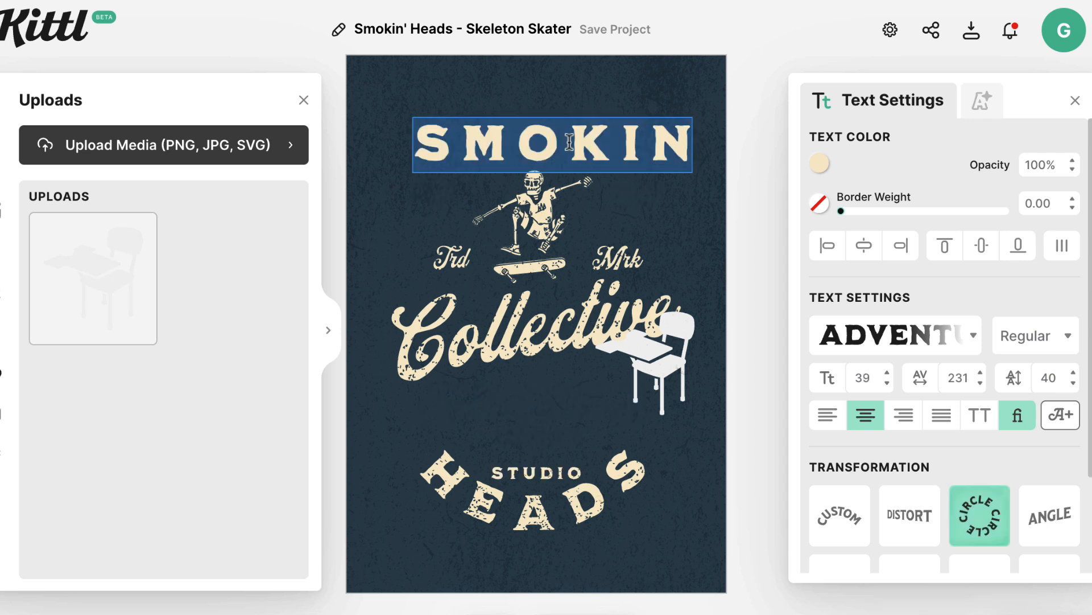
# Replace the curved SMOKIN text with T-SHIRT
pyautogui.write('T')
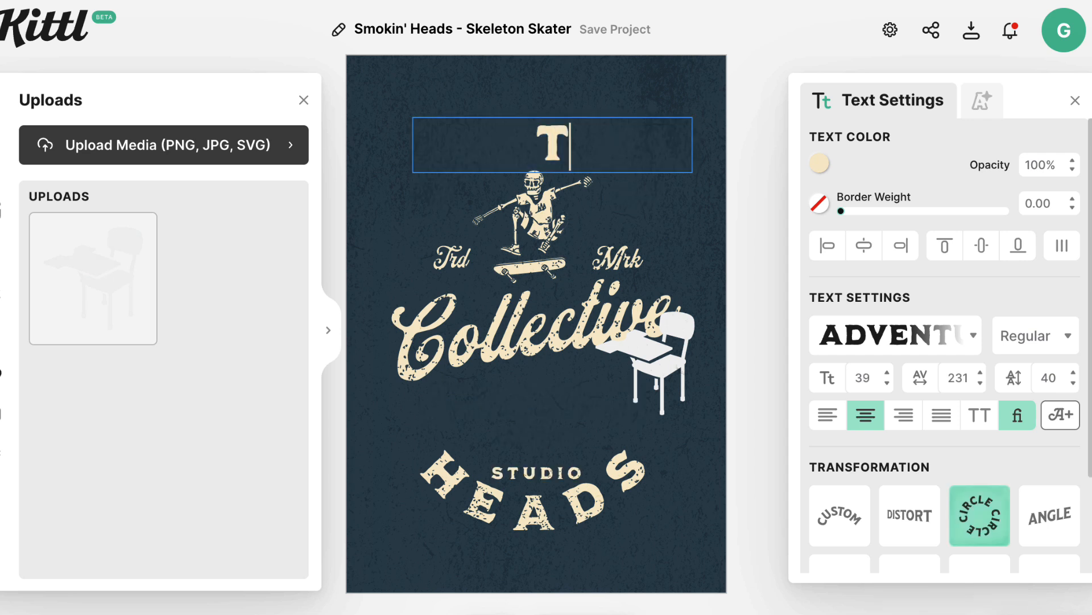
pyautogui.write('-SHIRT')
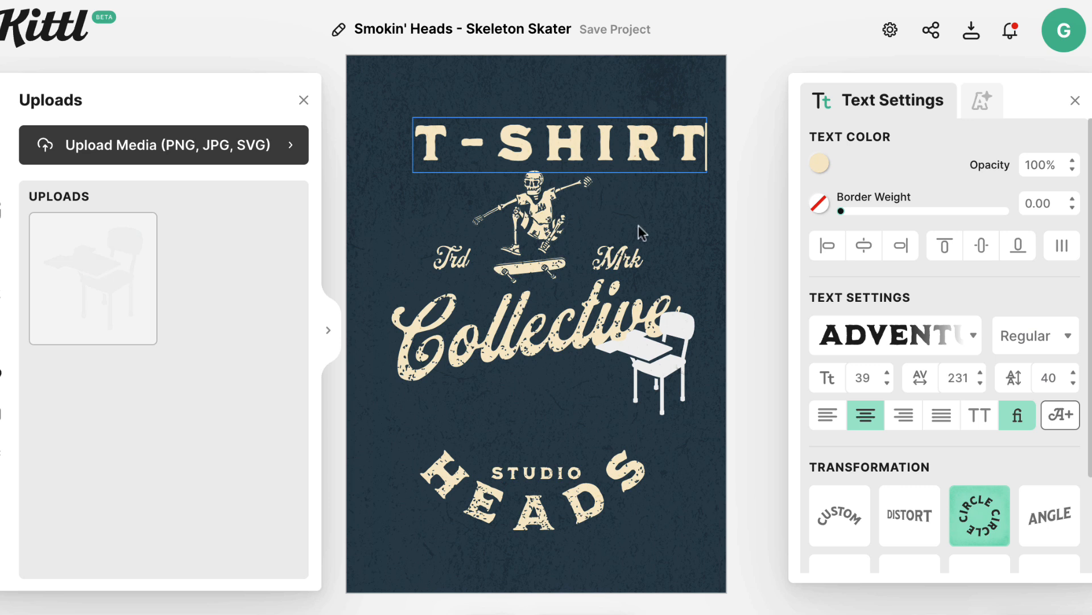
pyautogui.press('Escape')
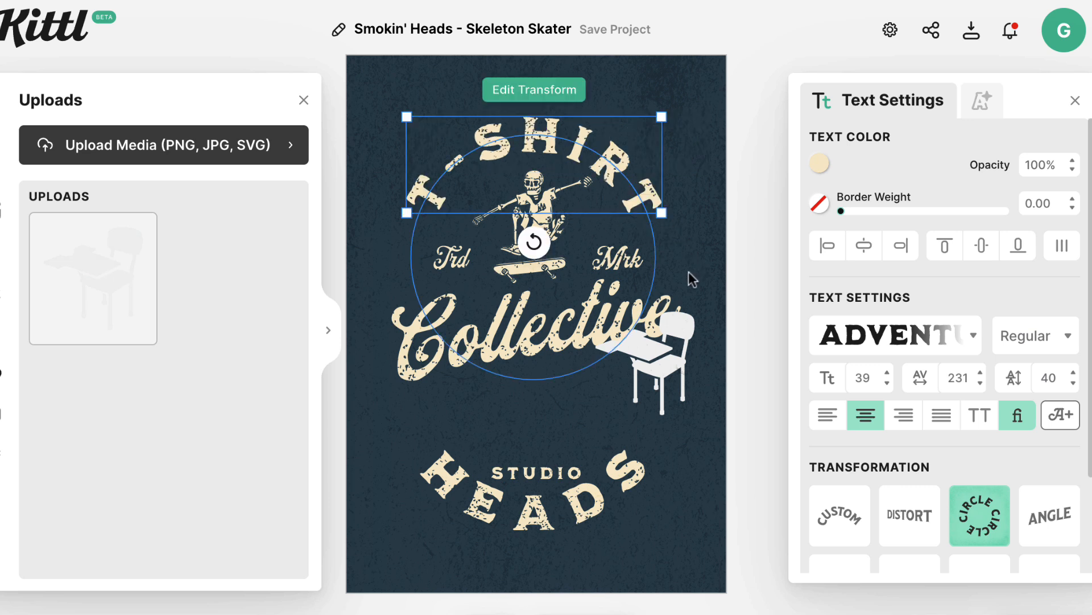
# Move the chair graphic to the middle of the design, between the Collective and STUDIO texts
pyautogui.click(673, 370)
pyautogui.moveTo(670, 373); pyautogui.dragTo(550, 414)
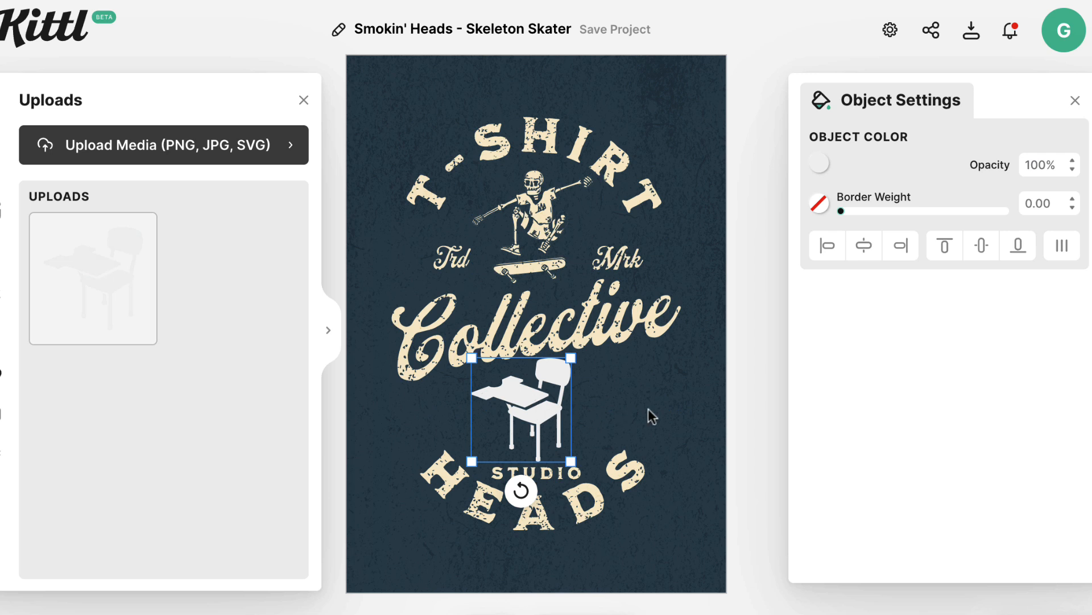
pyautogui.click(700, 400)
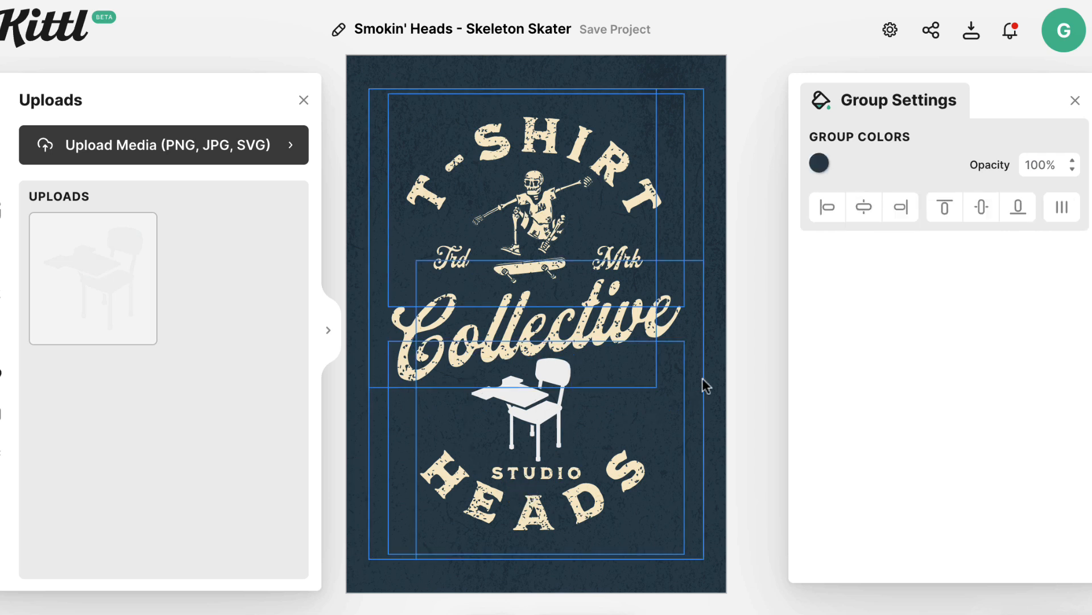
# Recolor the chair with the cream document color f9ebcc and nudge it slightly
pyautogui.click(540, 422)
pyautogui.click(820, 164)
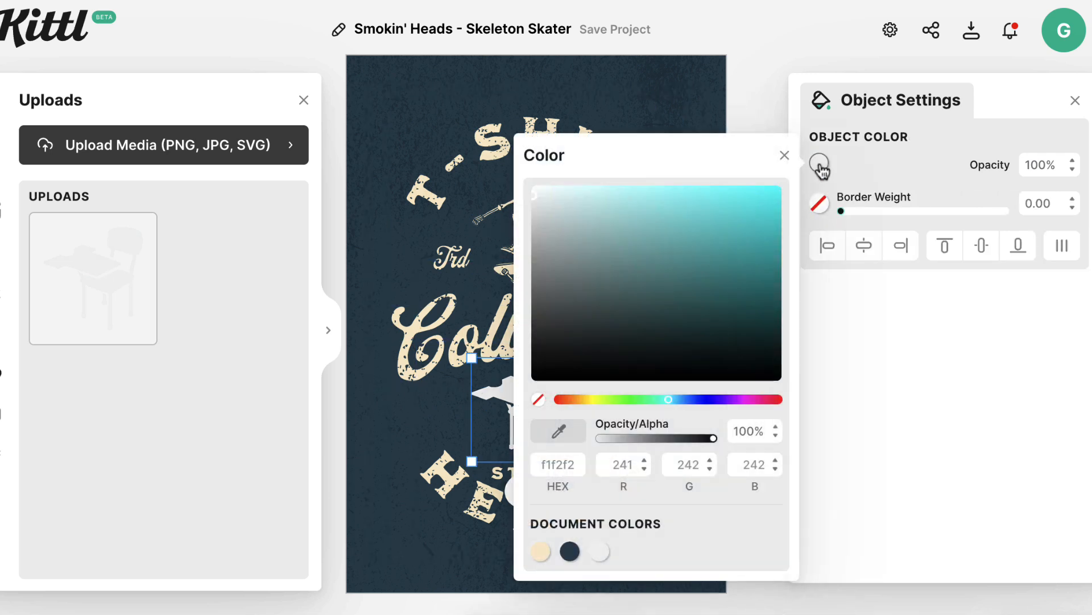
pyautogui.click(541, 551)
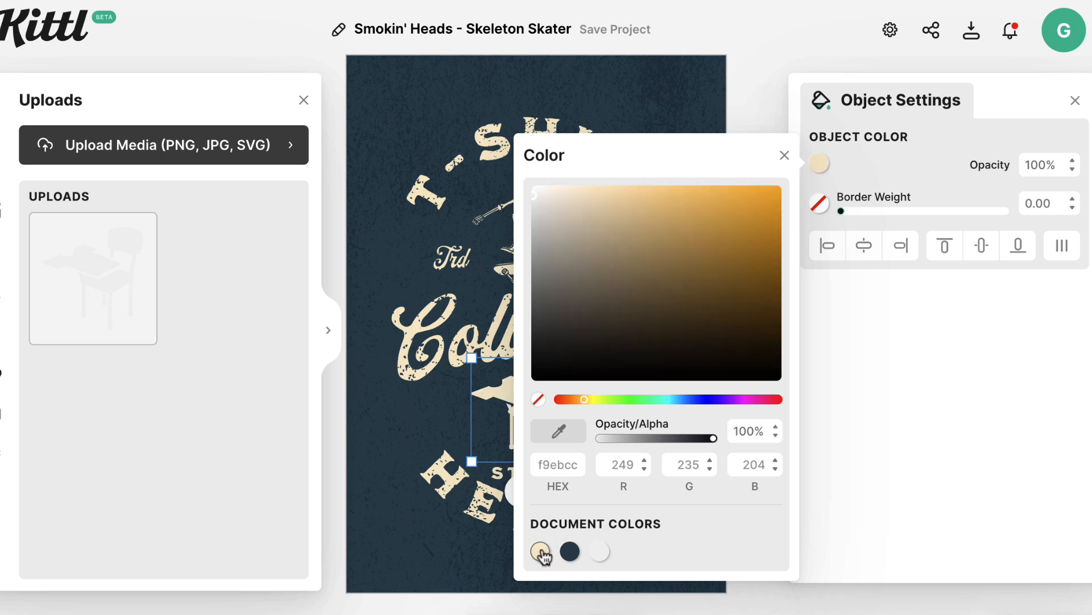
pyautogui.click(757, 103)
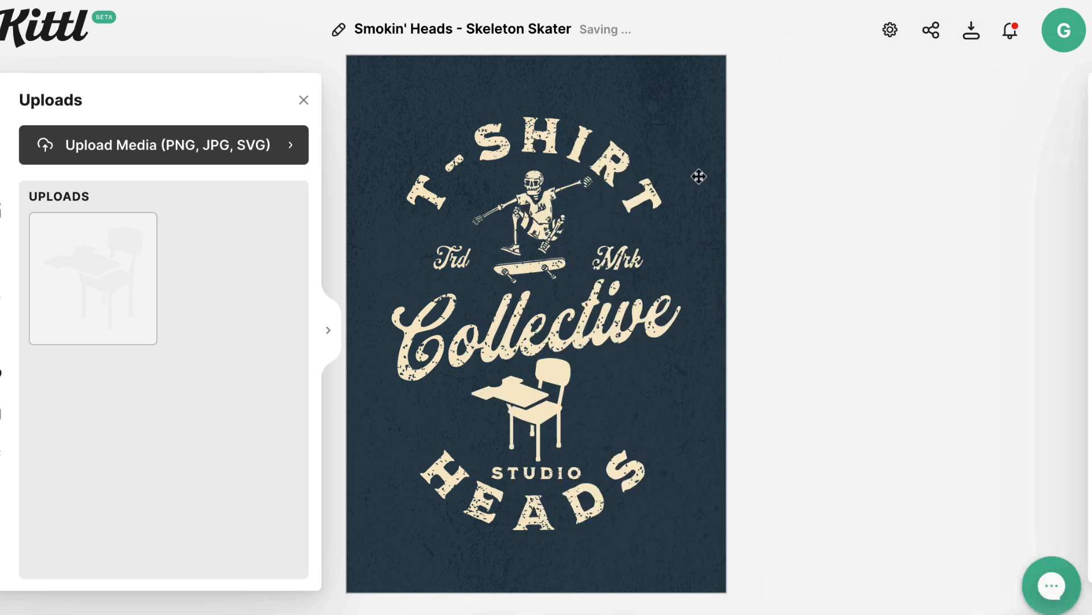
pyautogui.click(549, 401)
pyautogui.moveTo(550, 401); pyautogui.dragTo(549, 407)
pyautogui.click(682, 405)
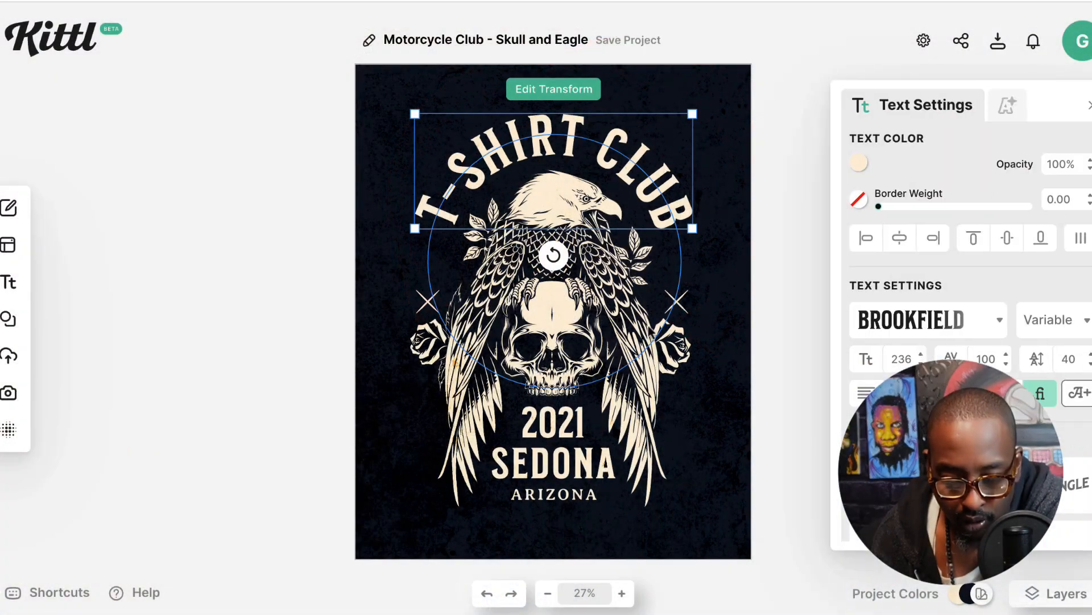
# Move the two roses of the Motorcycle Club design outward, away from the eagle's wings
pyautogui.moveTo(620, 322)
pyautogui.mouseDown()
pyautogui.moveTo(589, 318)
pyautogui.moveTo(609, 343)
pyautogui.moveTo(626, 322)
pyautogui.mouseUp()
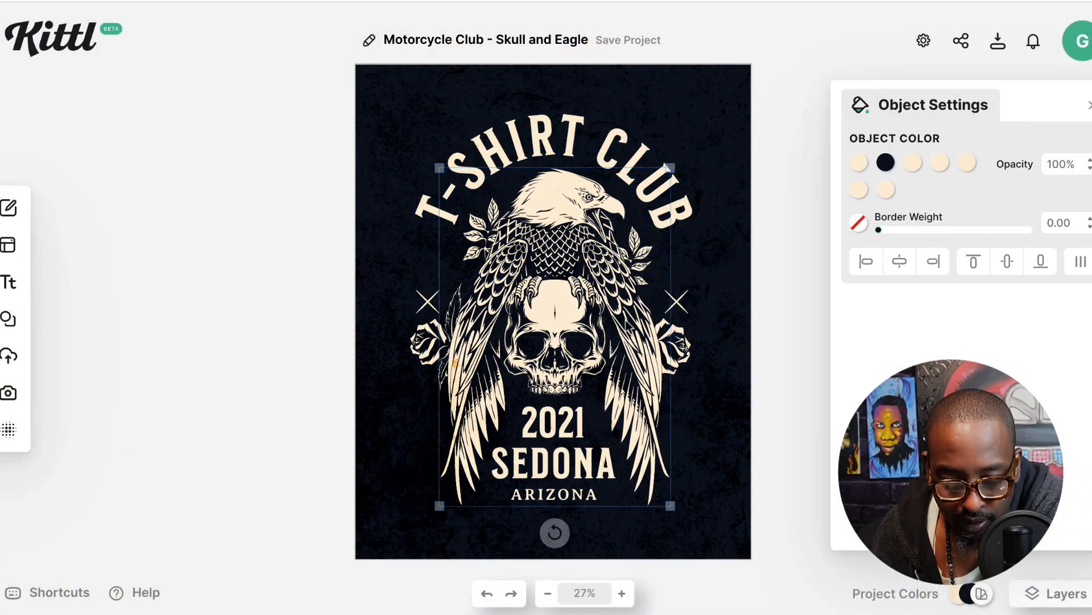
pyautogui.click(686, 350)
pyautogui.moveTo(434, 351); pyautogui.dragTo(421, 373)
# Replace the SEDONA text below 2021 with HARLEM
pyautogui.click(599, 470)
pyautogui.click(601, 472)
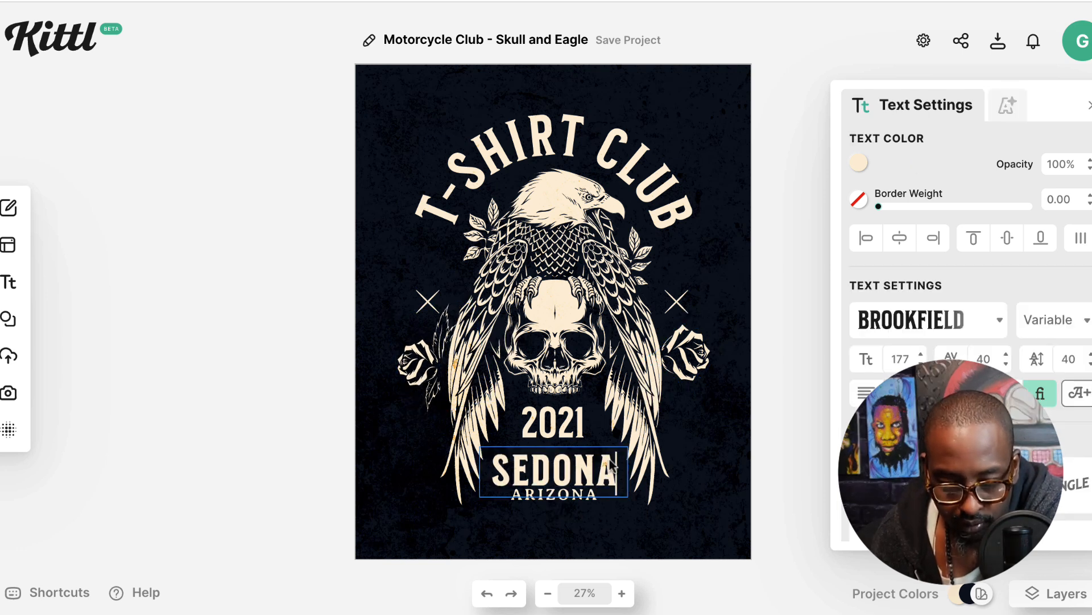
pyautogui.moveTo(611, 467); pyautogui.dragTo(519, 474)
pyautogui.click(517, 473)
pyautogui.press('BackSpace')
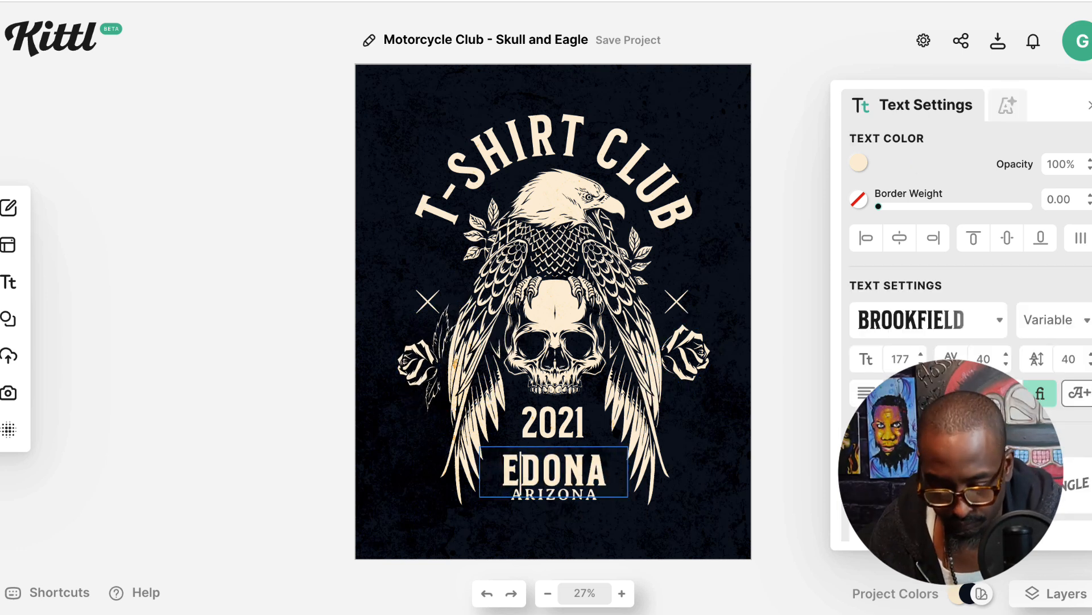
pyautogui.press('BackSpace')
pyautogui.press('BackSpace')
pyautogui.press('BackSpace')
pyautogui.press('BackSpace')
pyautogui.press('BackSpace')
pyautogui.write('NH')
pyautogui.press('BackSpace')
pyautogui.press('BackSpace')
pyautogui.write('HARLEM')
pyautogui.press('Escape')
# Replace the ARIZONA text below HARLEM with NYC
pyautogui.click(594, 501)
pyautogui.doubleClick(593, 501)
pyautogui.press('BackSpace')
pyautogui.press('BackSpace')
pyautogui.press('BackSpace')
pyautogui.press('BackSpace')
pyautogui.press('BackSpace')
pyautogui.press('BackSpace')
pyautogui.press('BackSpace')
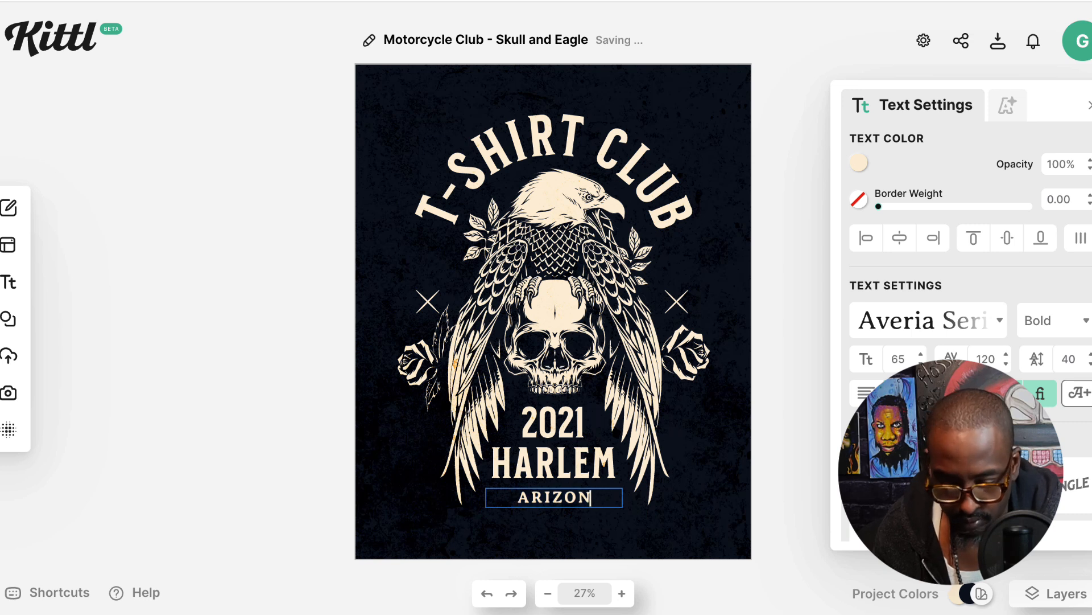
pyautogui.press('Escape')
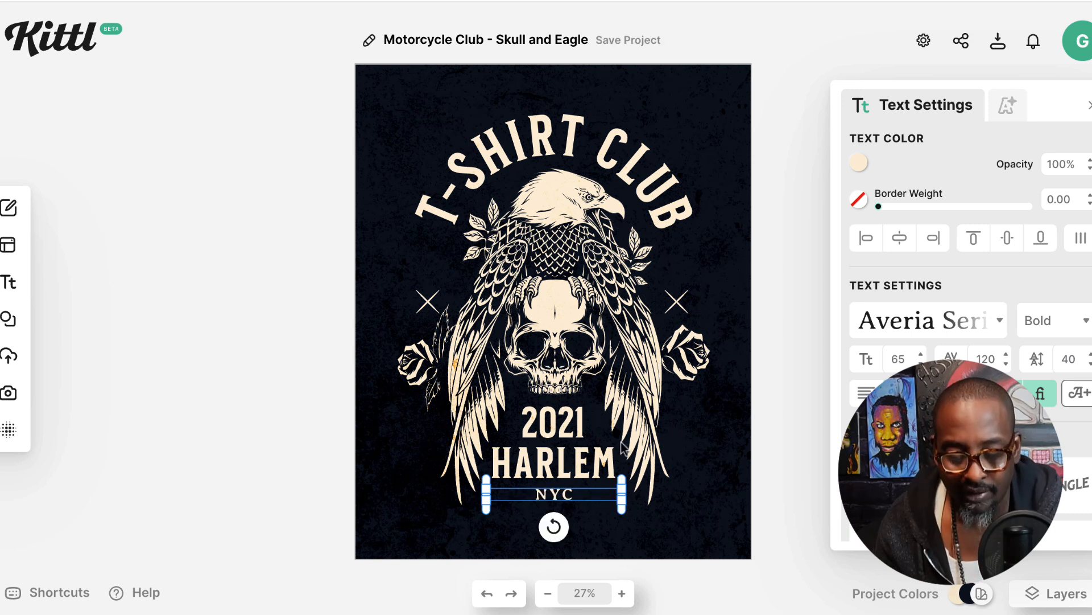
pyautogui.click(704, 461)
pyautogui.moveTo(427, 384); pyautogui.dragTo(424, 383)
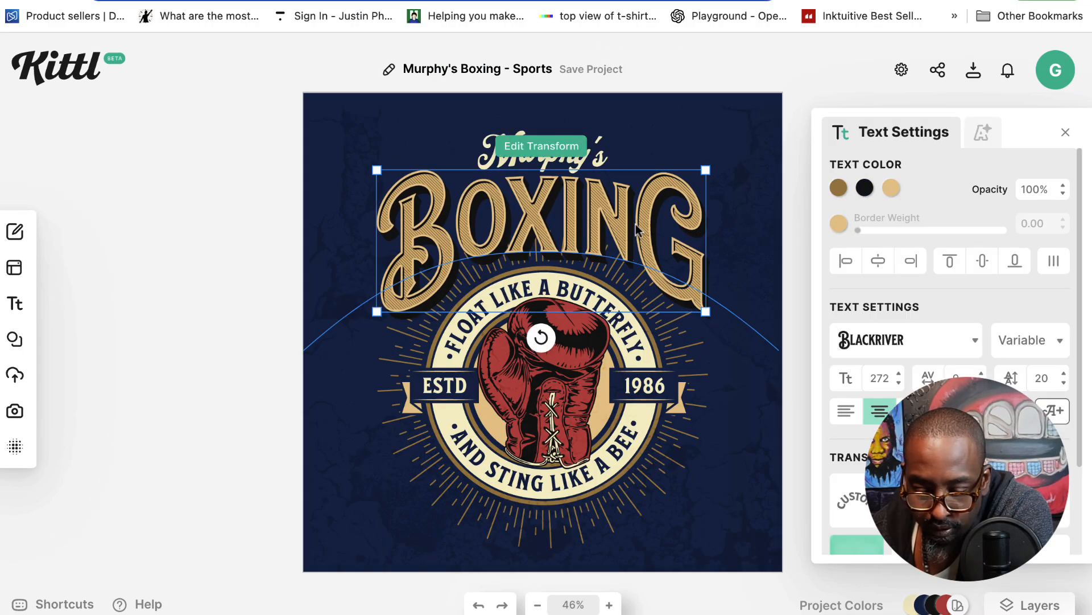
# Try the Custom, Distort, Circle and Angle transformations on the BOXING headline, tilting the angled text upward
pyautogui.scroll(-1, 855, 455)
pyautogui.click(855, 455)
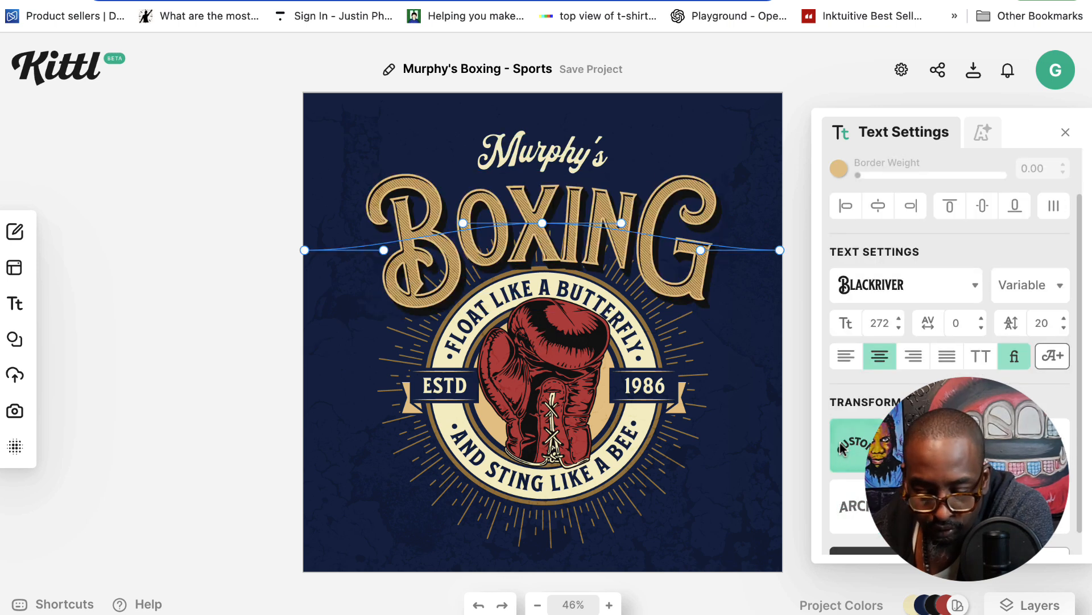
pyautogui.click(919, 449)
pyautogui.click(980, 450)
pyautogui.click(867, 506)
pyautogui.moveTo(783, 228); pyautogui.dragTo(738, 196)
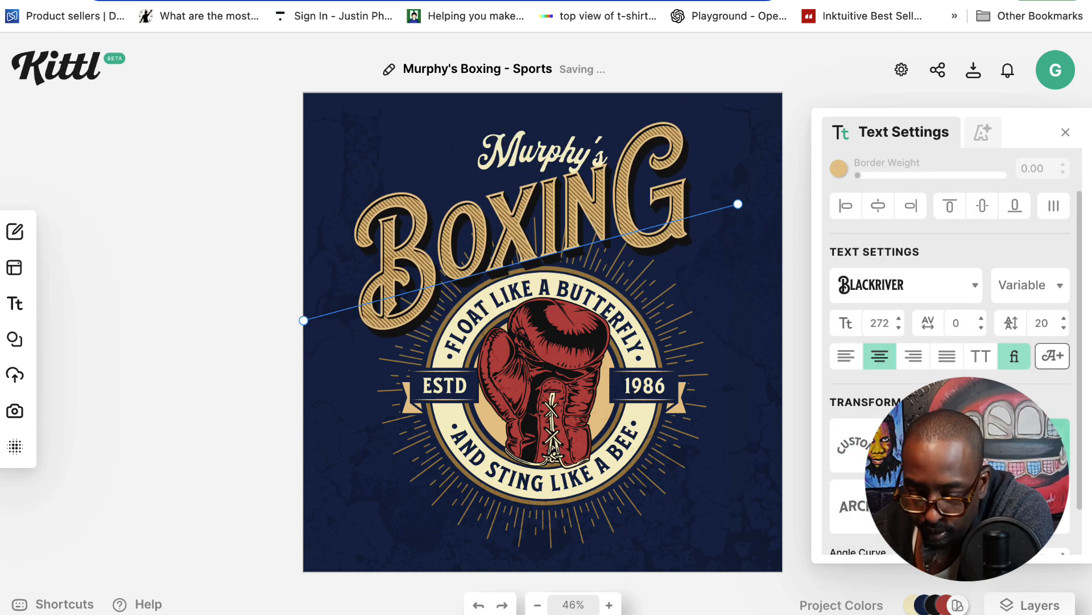
# Try the Rise transformation on the BOXING headline, reshape its curve through the control points and undo the last reshaping
pyautogui.click(950, 506)
pyautogui.moveTo(542, 281); pyautogui.dragTo(476, 217)
pyautogui.moveTo(644, 210); pyautogui.dragTo(646, 227)
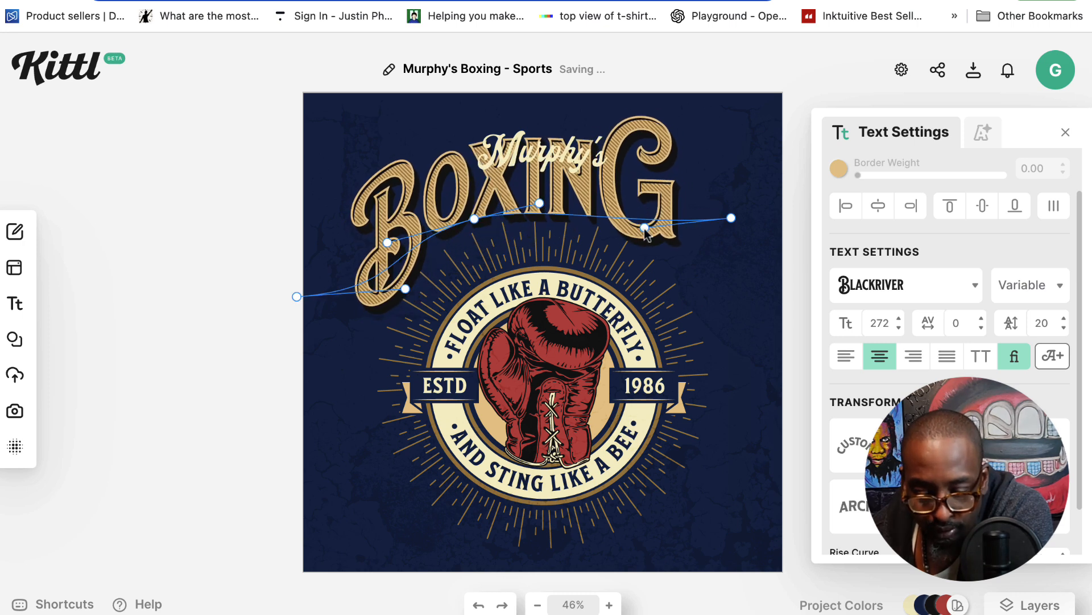
pyautogui.moveTo(731, 217); pyautogui.dragTo(722, 288)
pyautogui.press('super+z')
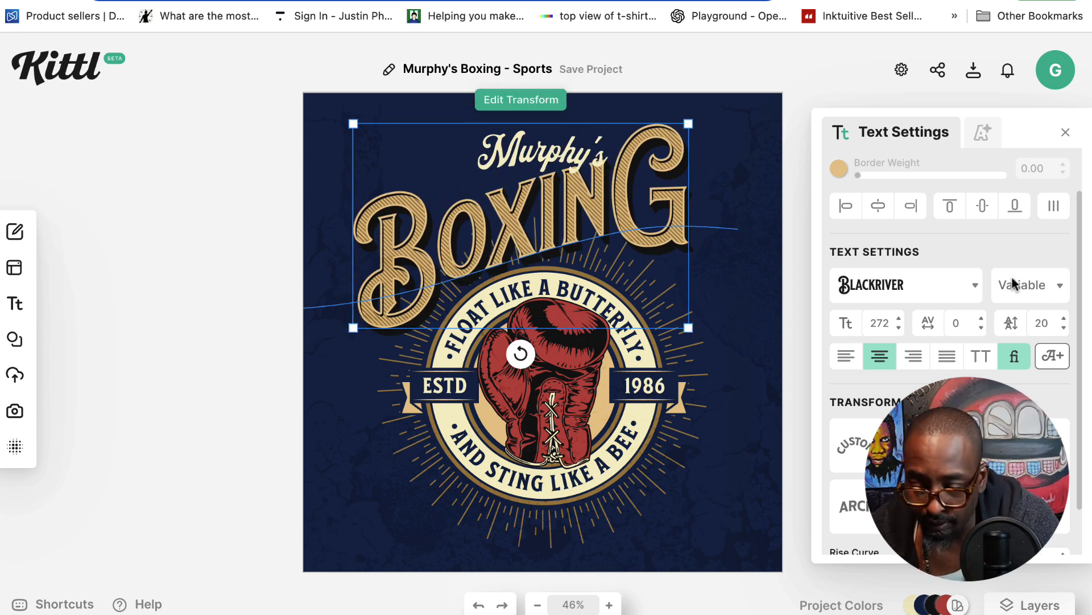
# Replace the BOXING headline with Sweet Science and reduce its font size to 112
pyautogui.scroll(-2, 962, 407)
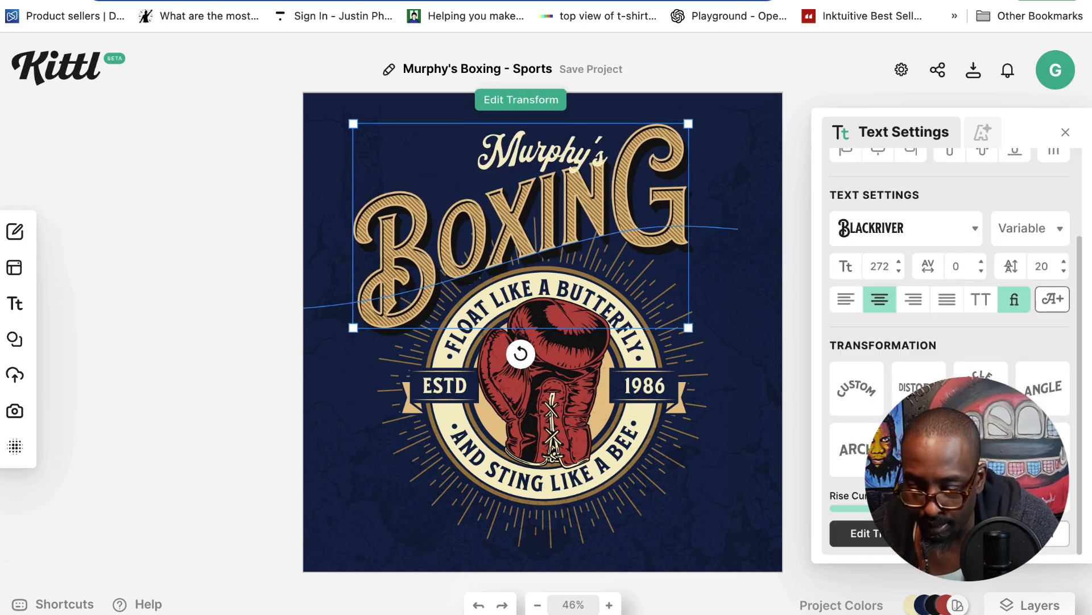
pyautogui.scroll(3, 962, 407)
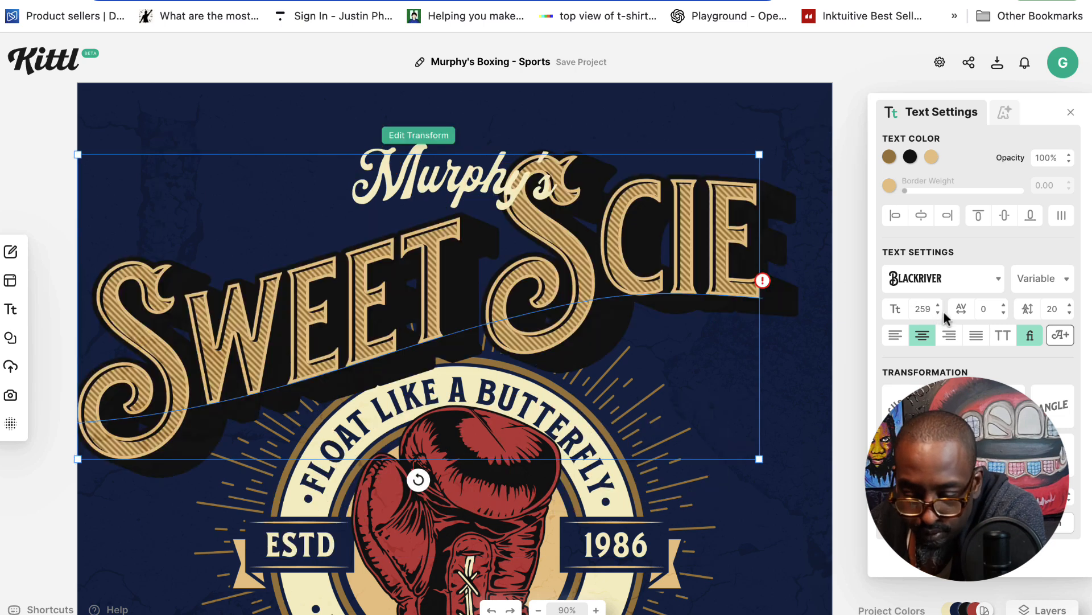
pyautogui.click(937, 313)
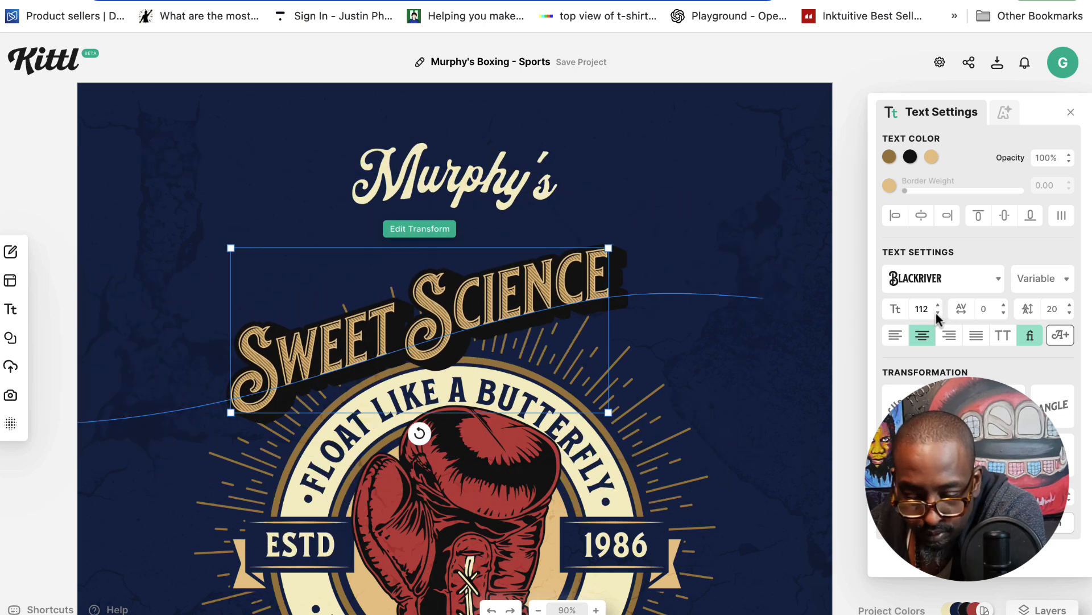
# Enlarge the Sweet Science headline to font size 200 and bend it into an arc with the Circle transformation
pyautogui.click(457, 176)
pyautogui.moveTo(799, 322); pyautogui.dragTo(792, 364)
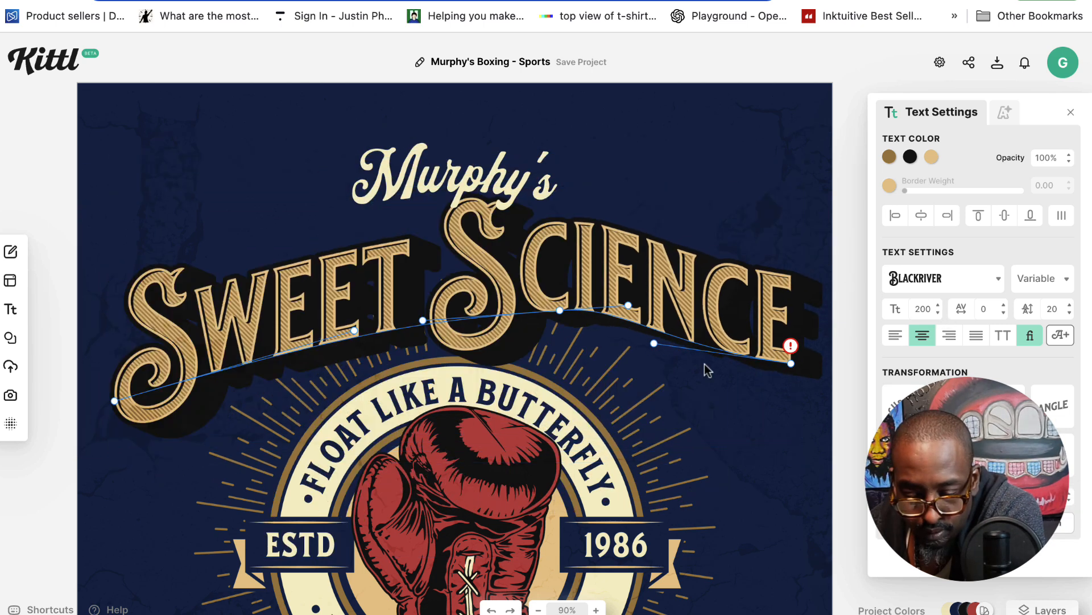
pyautogui.click(902, 403)
pyautogui.moveTo(689, 326); pyautogui.dragTo(695, 287)
pyautogui.click(1003, 405)
# Move the Murphy's text slightly up, change it to The, and nudge the Sweet Science headline
pyautogui.moveTo(458, 181); pyautogui.dragTo(459, 157)
pyautogui.doubleClick(459, 157)
pyautogui.write('The')
pyautogui.press('Escape')
pyautogui.moveTo(475, 296); pyautogui.dragTo(479, 292)
# Recolor the red boxing glove purple and change the darker gold project color ab884c to a lighter purple
pyautogui.scroll(-5, 605, 434)
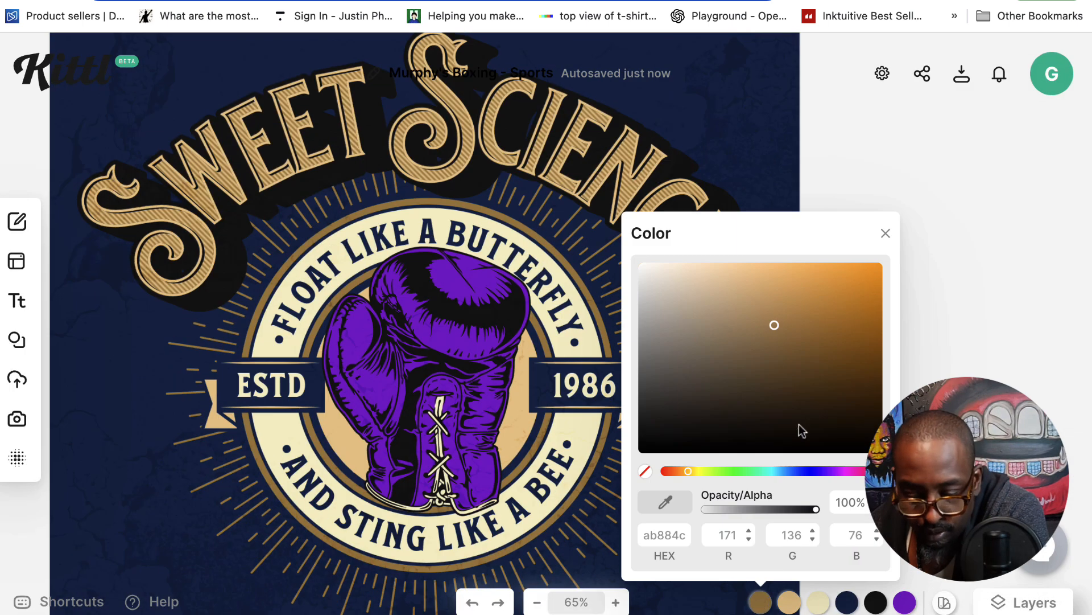
pyautogui.moveTo(797, 429); pyautogui.dragTo(725, 302)
pyautogui.press('Escape')
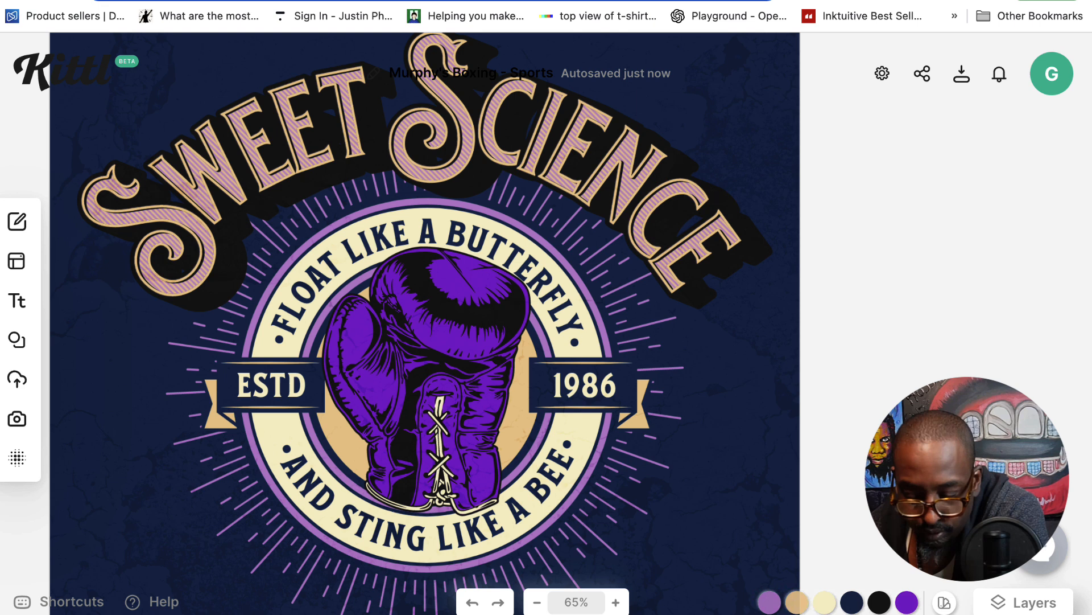
pyautogui.click(883, 74)
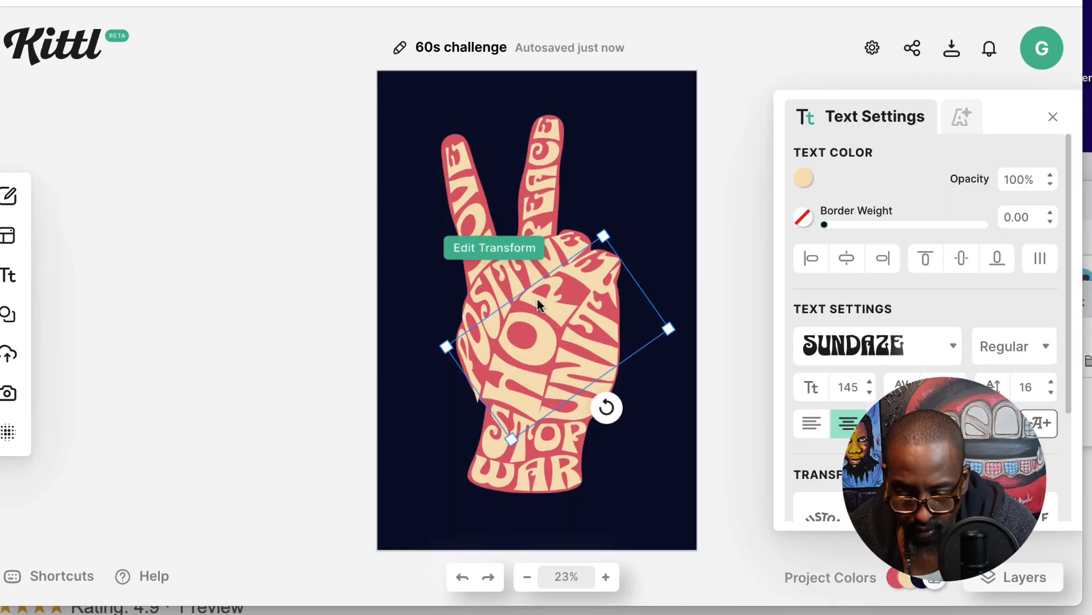
# Replace the word across the middle of the 60s challenge hand with VIBES and the UNITY text with ONLY
pyautogui.doubleClick(539, 303)
pyautogui.write('VIBES')
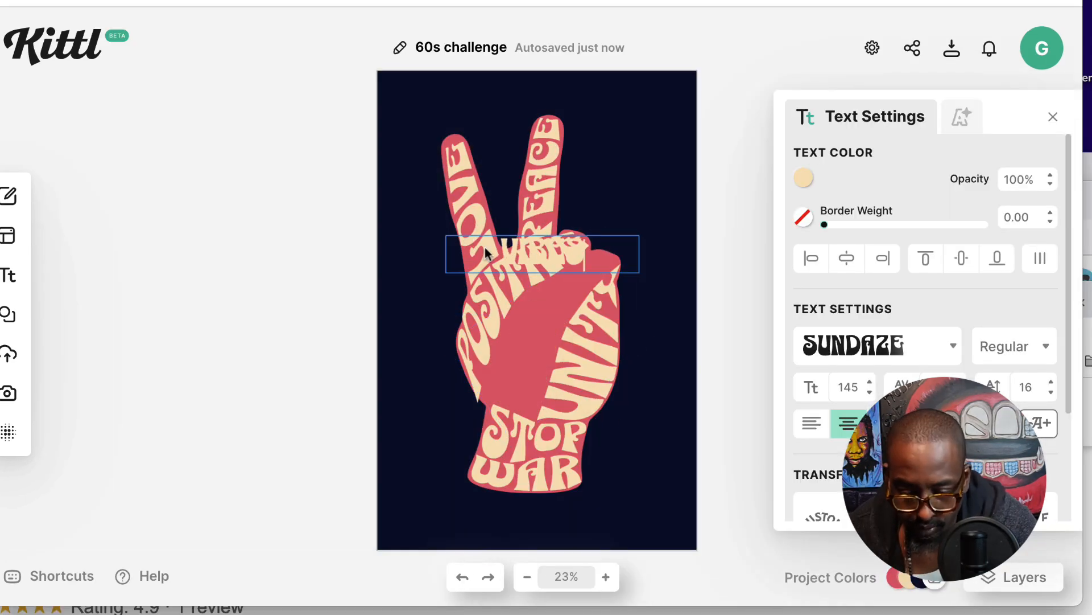
pyautogui.press('Escape')
pyautogui.click(589, 350)
pyautogui.doubleClick(589, 351)
pyautogui.write('ONLY')
pyautogui.press('Escape')
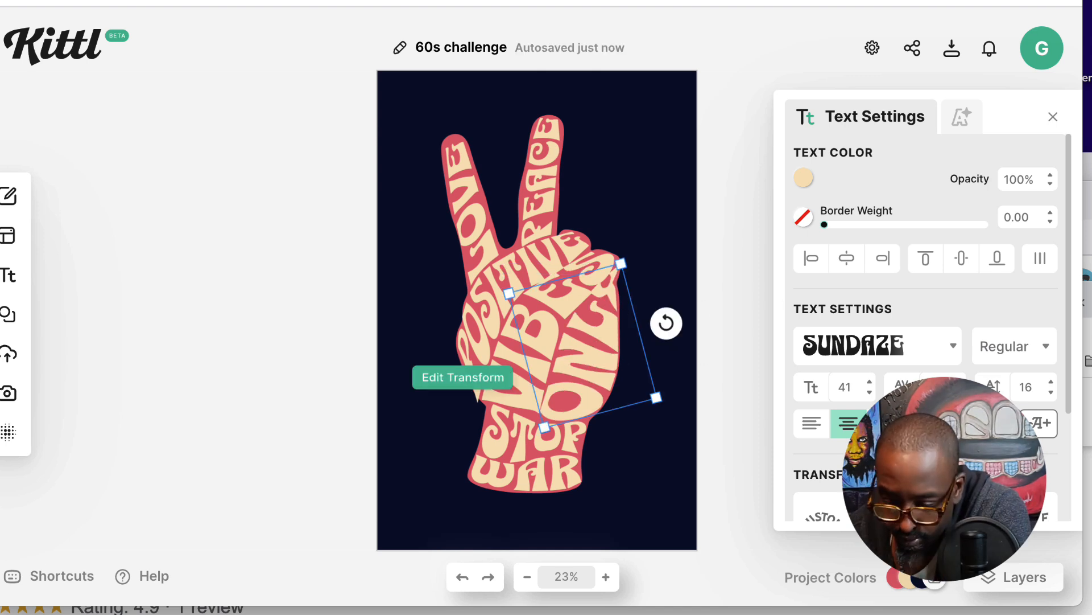
# Reshape the Distort transformation of the ONLY text so its outer edge follows the contour of the hand
pyautogui.scroll(-3, 926, 341)
pyautogui.click(892, 372)
pyautogui.click(606, 576)
pyautogui.hscroll(7, 537, 319)
pyautogui.moveTo(441, 132); pyautogui.dragTo(431, 157)
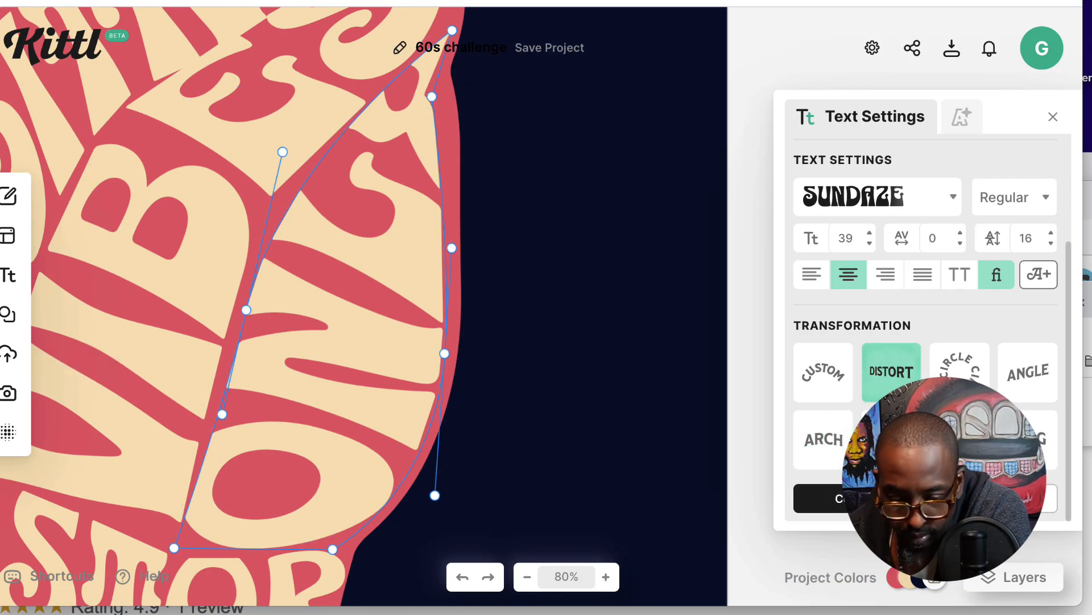
pyautogui.moveTo(446, 245); pyautogui.dragTo(459, 244)
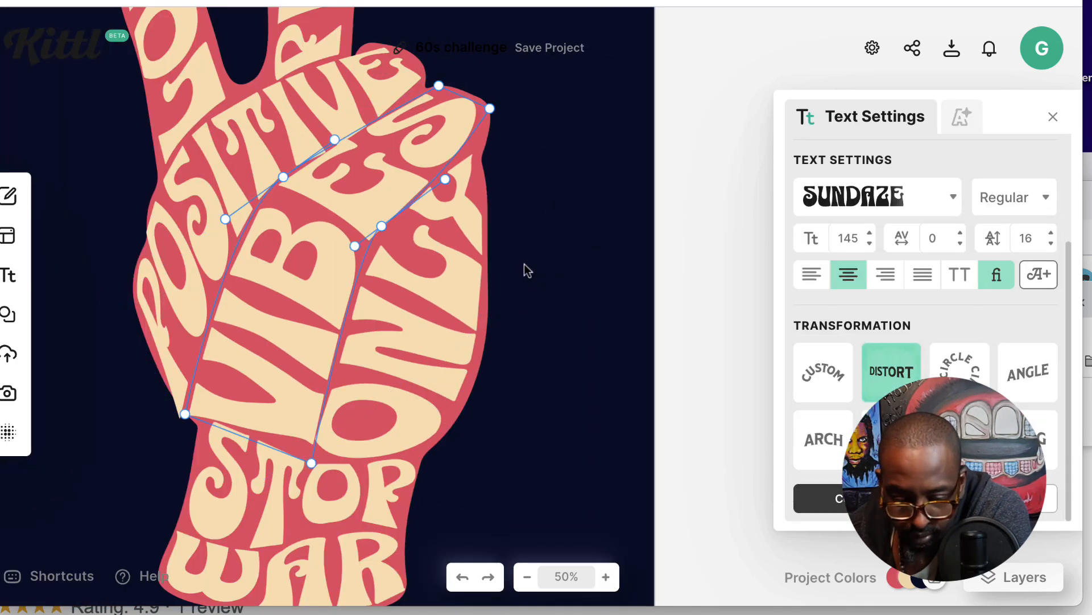
# Reshape the distortion of the VIBES text along its edge next to POSITIVE
pyautogui.click(516, 275)
pyautogui.scroll(-3, 516, 276)
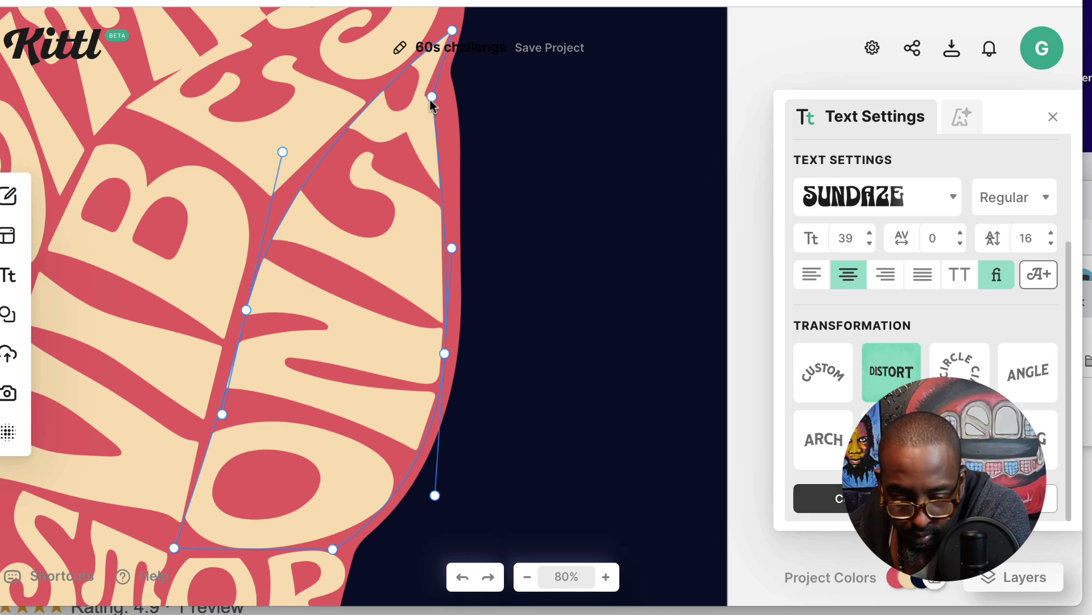
pyautogui.click(545, 138)
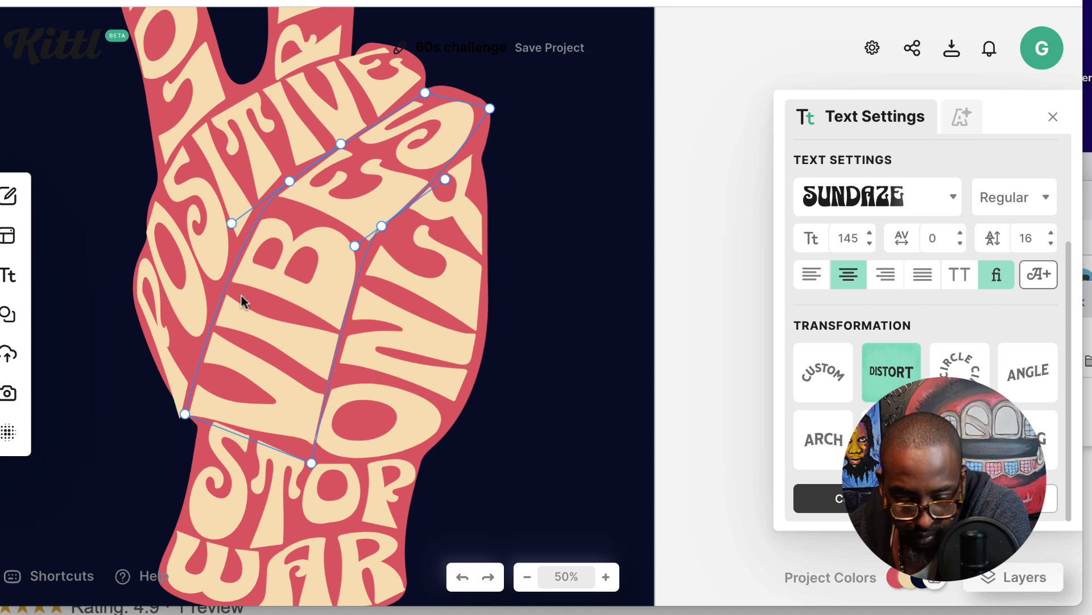
pyautogui.click(515, 279)
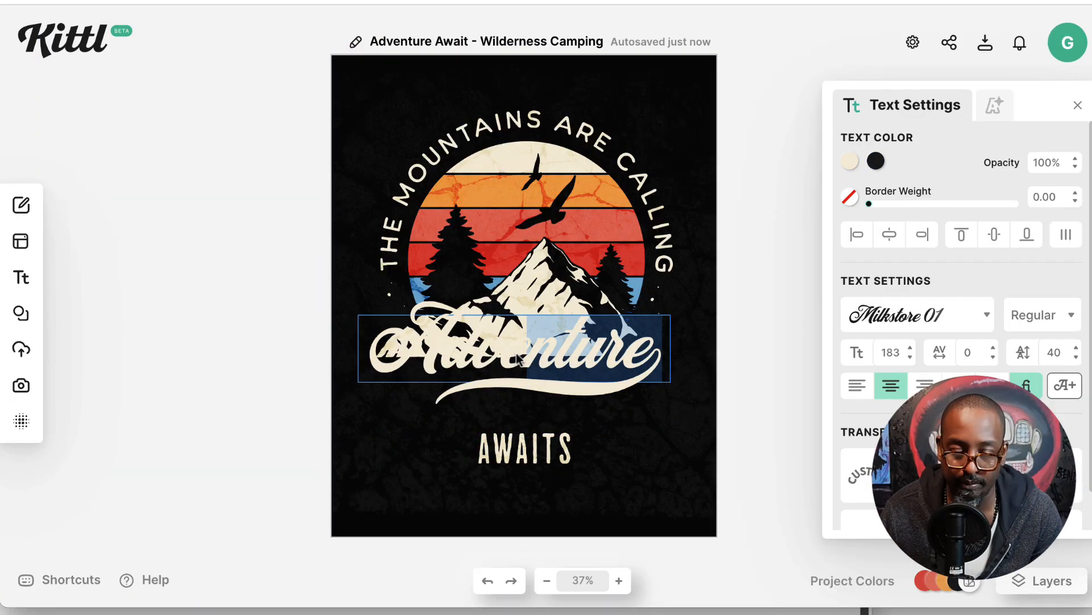
# Replace the Adventure script lettering with the word Outdoors and reselect the text
pyautogui.hotkey('ctrl', 'a')
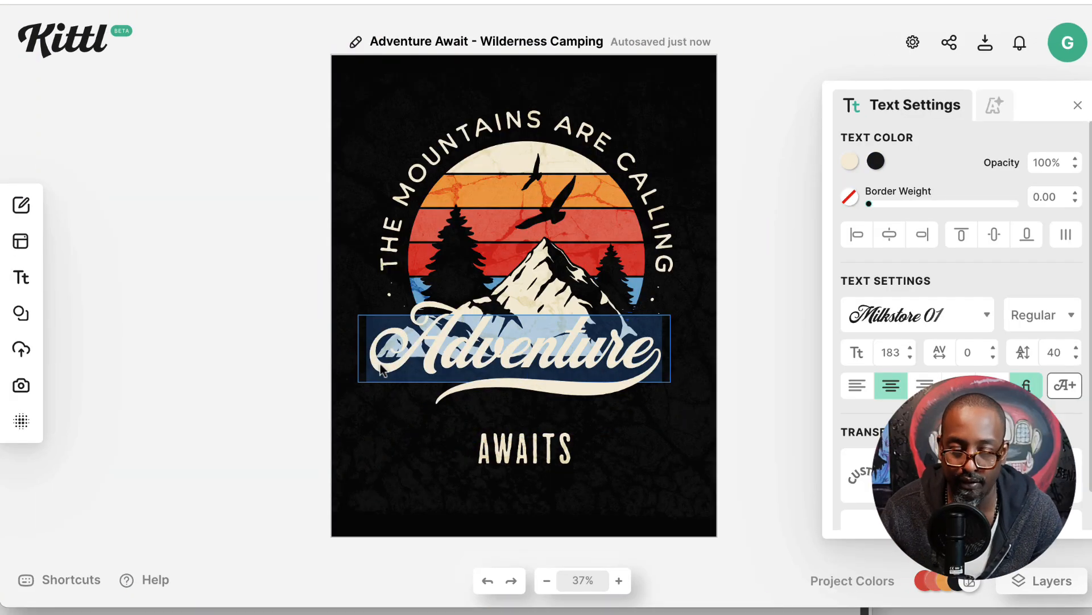
pyautogui.write('Outdoors')
pyautogui.click(621, 421)
pyautogui.click(546, 393)
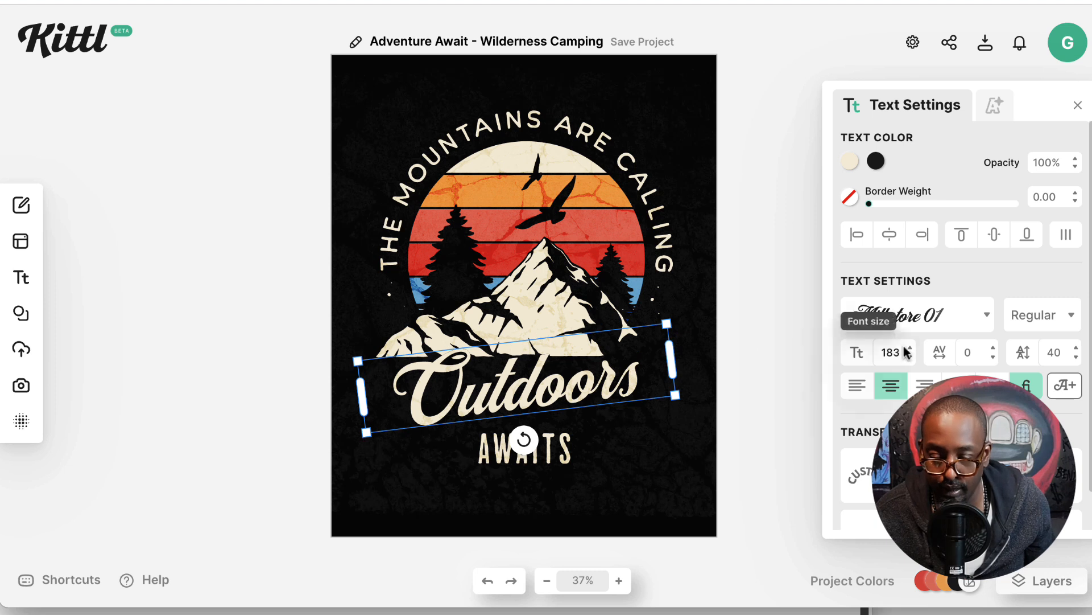
# Try a Custom transformation on the Outdoors text, bending its path into a wave, and undo the changes
pyautogui.scroll(-1, 961, 284)
pyautogui.click(873, 427)
pyautogui.moveTo(619, 392); pyautogui.dragTo(626, 451)
pyautogui.moveTo(464, 395); pyautogui.dragTo(457, 418)
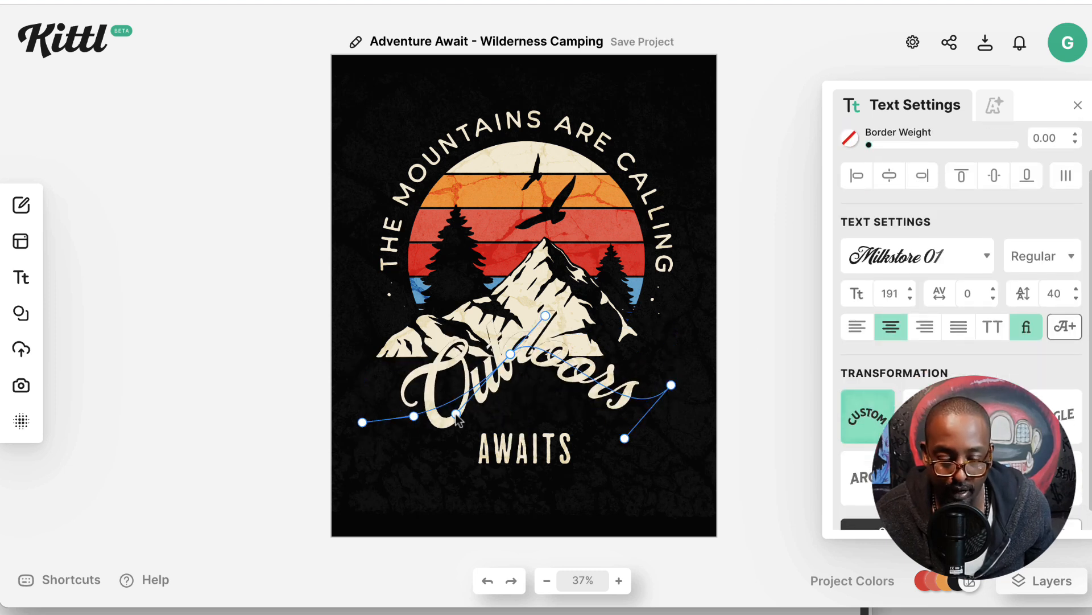
pyautogui.press('super+z')
pyautogui.press('super+z')
pyautogui.press('super+z')
# Try several other transformation types on the Outdoors text, including Angle, reshaping them with their handles and undoing reshapes
pyautogui.click(926, 433)
pyautogui.moveTo(649, 401); pyautogui.dragTo(688, 427)
pyautogui.press('super+z')
pyautogui.click(1056, 416)
pyautogui.moveTo(691, 383); pyautogui.dragTo(691, 442)
pyautogui.click(931, 478)
pyautogui.moveTo(689, 382); pyautogui.dragTo(688, 396)
pyautogui.press('super+z')
pyautogui.click(1062, 478)
# Apply the Angle transformation to the Outdoors text and reselect the lettering
pyautogui.scroll(-1, 1058, 473)
pyautogui.click(1055, 364)
pyautogui.click(699, 470)
pyautogui.click(546, 398)
pyautogui.scroll(5, 681, 485)
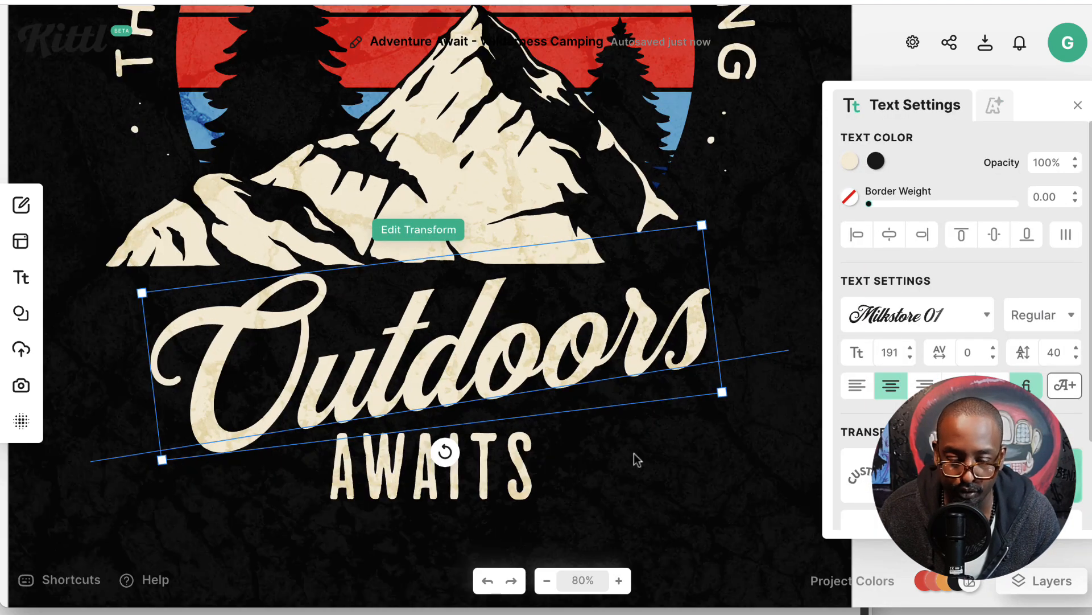
# Try out the text effect options on the Outdoors lettering
pyautogui.click(995, 106)
pyautogui.click(871, 182)
pyautogui.click(933, 184)
# Select the artboard background and release its texture
pyautogui.click(813, 248)
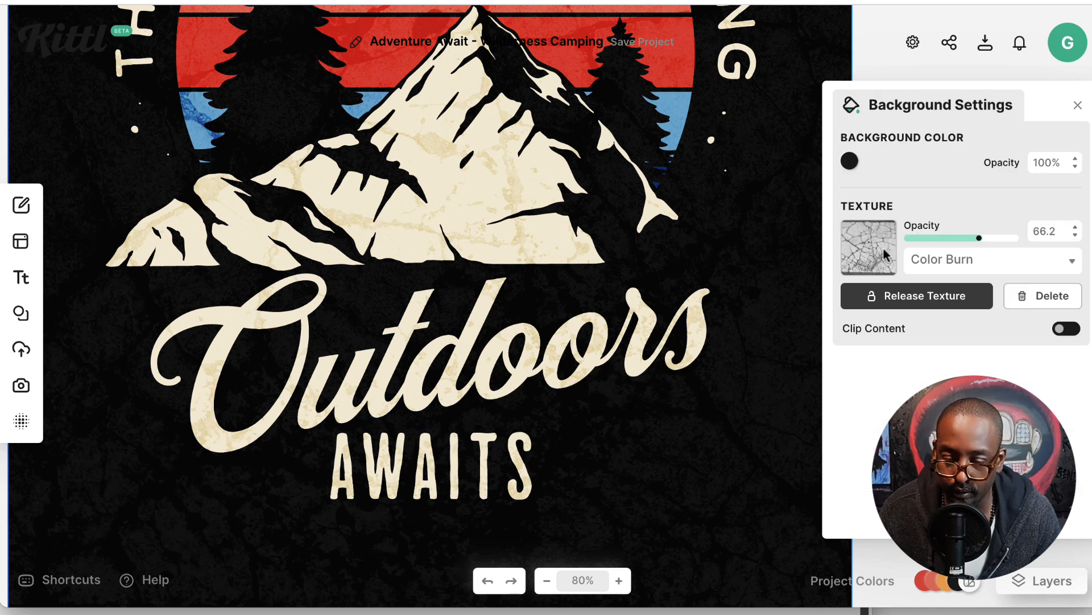
pyautogui.click(879, 296)
pyautogui.moveTo(955, 171)
pyautogui.mouseDown()
pyautogui.moveTo(884, 170)
pyautogui.moveTo(950, 171)
pyautogui.mouseUp()
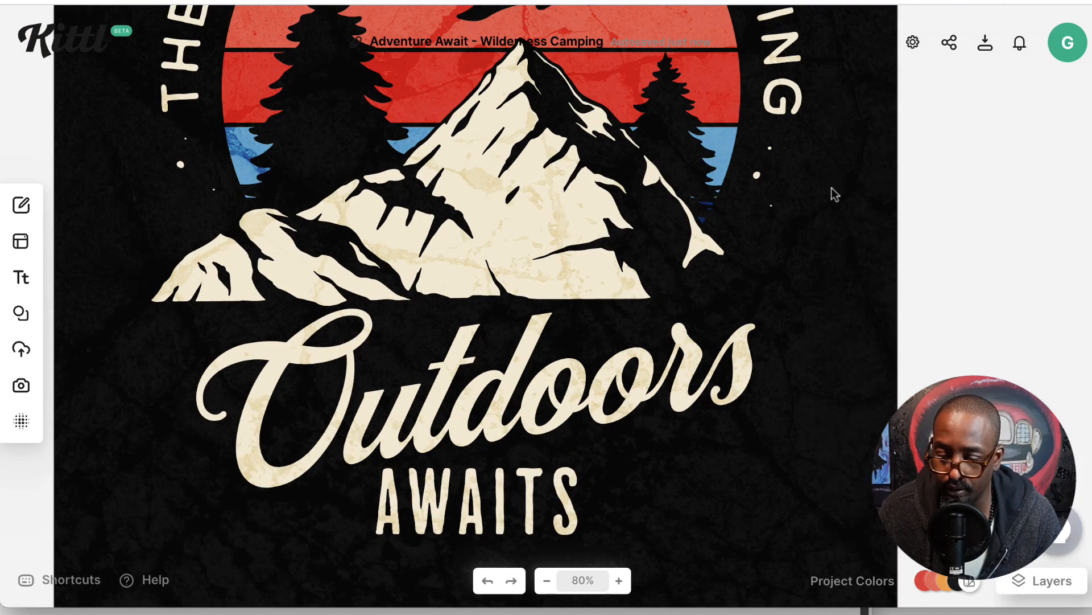